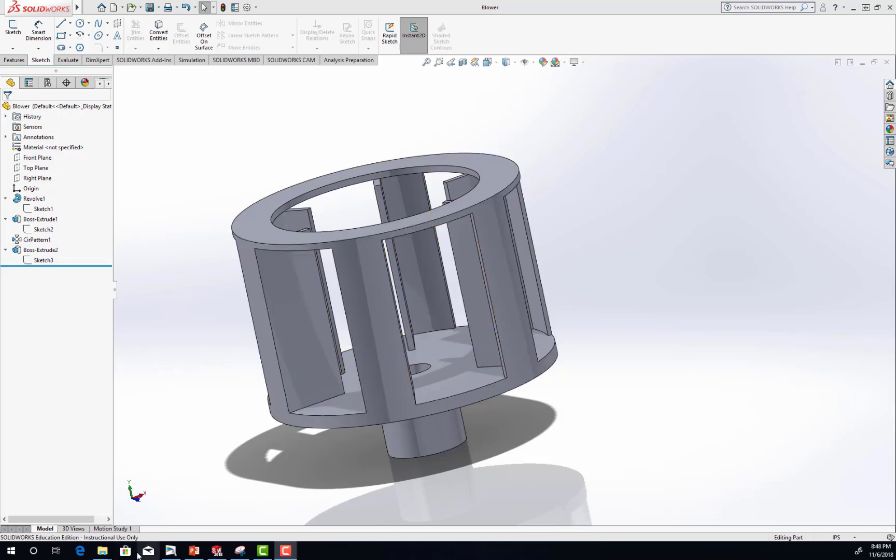
- Switch to PowerPoint and examine the exploded view of the blower assembly and the Figure 98 blower dimensions
{"action": "left_click", "coordinate": [194, 551]}
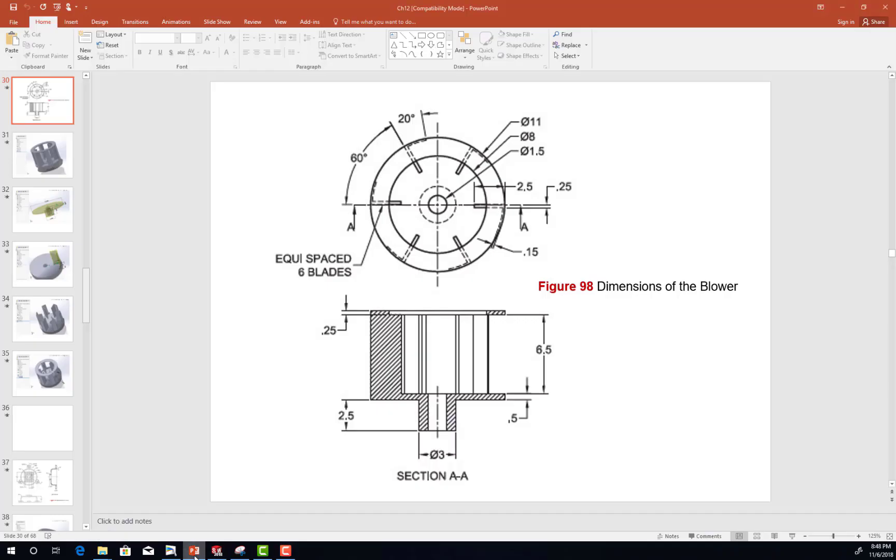
{"action": "scroll", "coordinate": [408, 354], "scroll_direction": "up", "scroll_amount": 2}
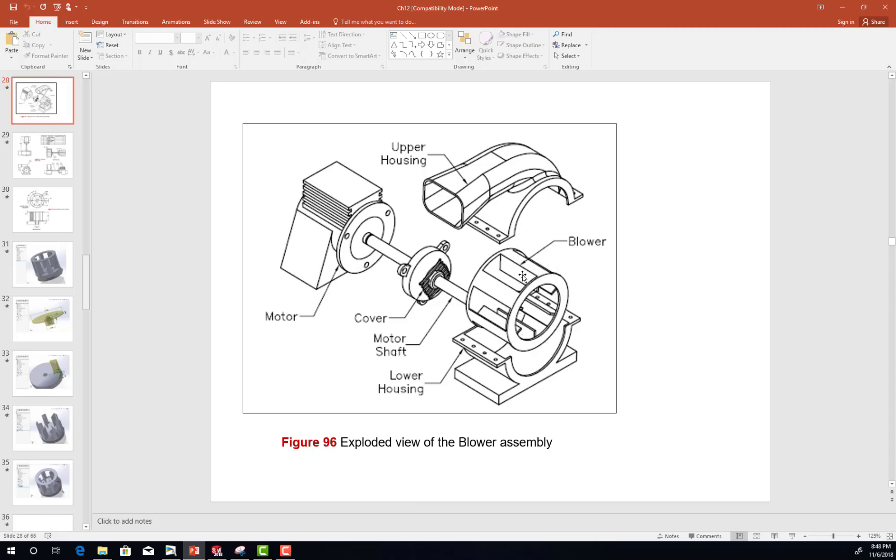
{"action": "scroll", "coordinate": [523, 277], "scroll_direction": "down", "scroll_amount": 1}
{"action": "scroll", "coordinate": [522, 277], "scroll_direction": "down", "scroll_amount": 1}
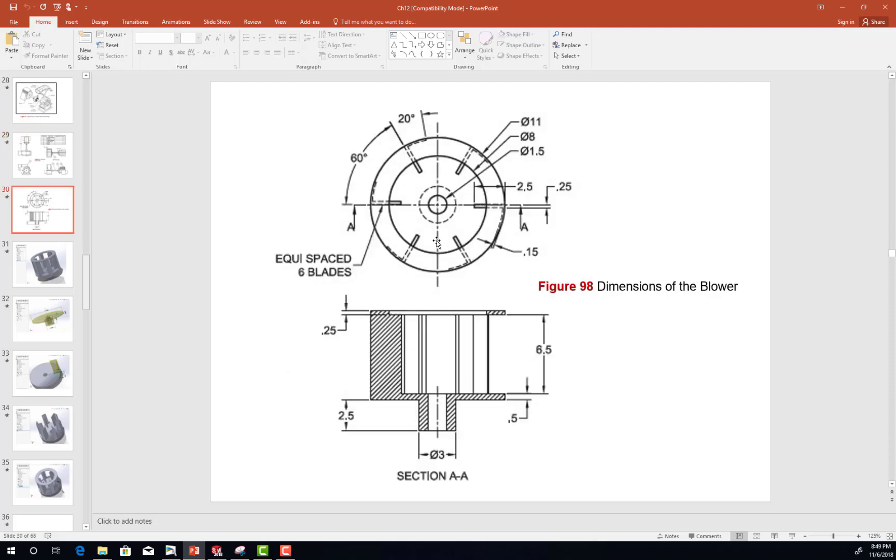
- Return to SOLIDWORKS, roll the Blower part back to just after Revolve1, and examine the dimensions of Sketch1
{"action": "left_click", "coordinate": [217, 551]}
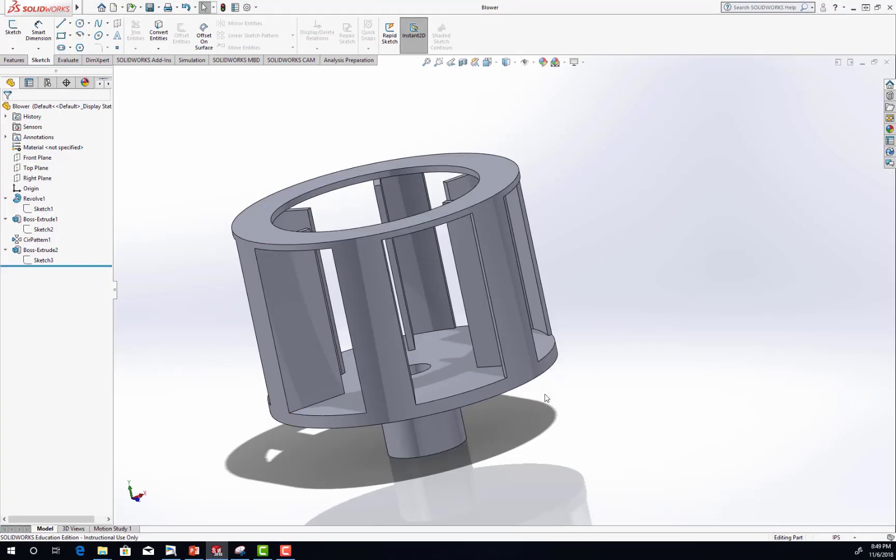
{"action": "mouse_move", "coordinate": [546, 399]}
{"action": "middle_mouse_down"}
{"action": "mouse_move", "coordinate": [550, 385]}
{"action": "mouse_move", "coordinate": [514, 369]}
{"action": "mouse_move", "coordinate": [536, 341]}
{"action": "mouse_move", "coordinate": [536, 431]}
{"action": "mouse_move", "coordinate": [536, 410]}
{"action": "middle_mouse_up"}
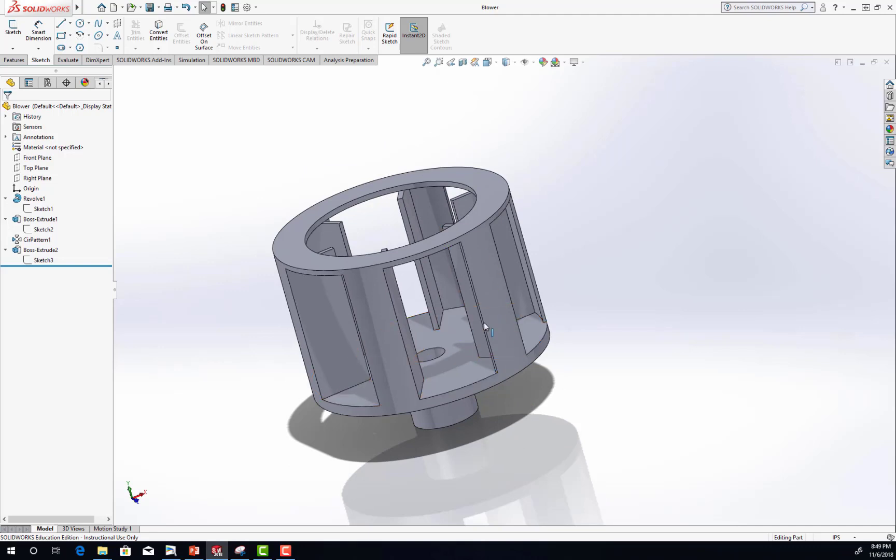
{"action": "scroll", "coordinate": [527, 324], "scroll_direction": "down", "scroll_amount": 2}
{"action": "left_click_drag", "start_coordinate": [48, 263], "coordinate": [60, 217]}
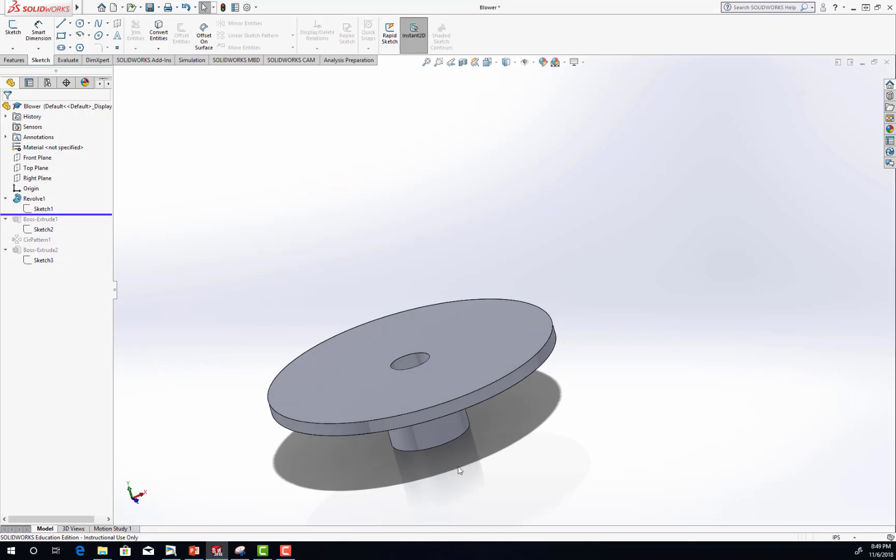
{"action": "middle_click_drag", "start_coordinate": [455, 468], "coordinate": [456, 429]}
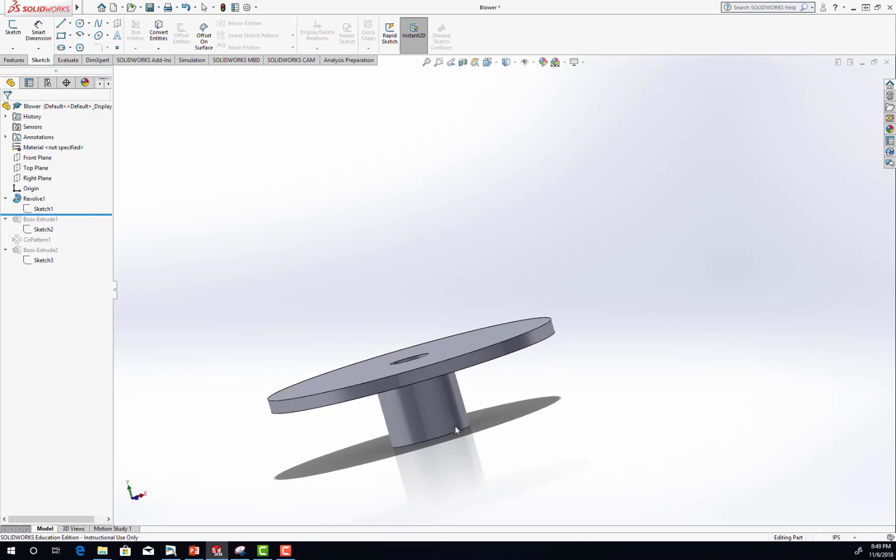
{"action": "left_click", "coordinate": [46, 209]}
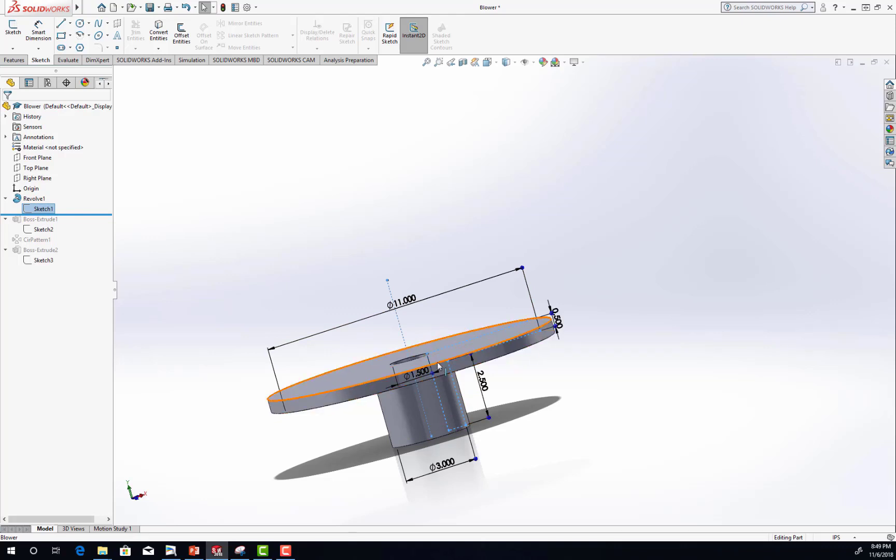
- Roll the model forward past Boss-Extrude1 and examine the blade and the dimensions of Sketch2
{"action": "left_click_drag", "start_coordinate": [95, 216], "coordinate": [93, 236]}
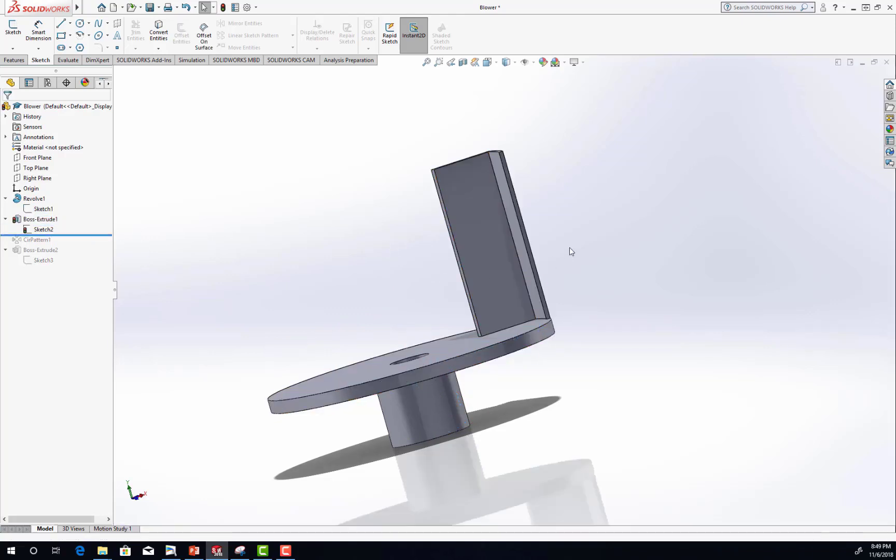
{"action": "middle_click_drag", "start_coordinate": [573, 255], "coordinate": [582, 347]}
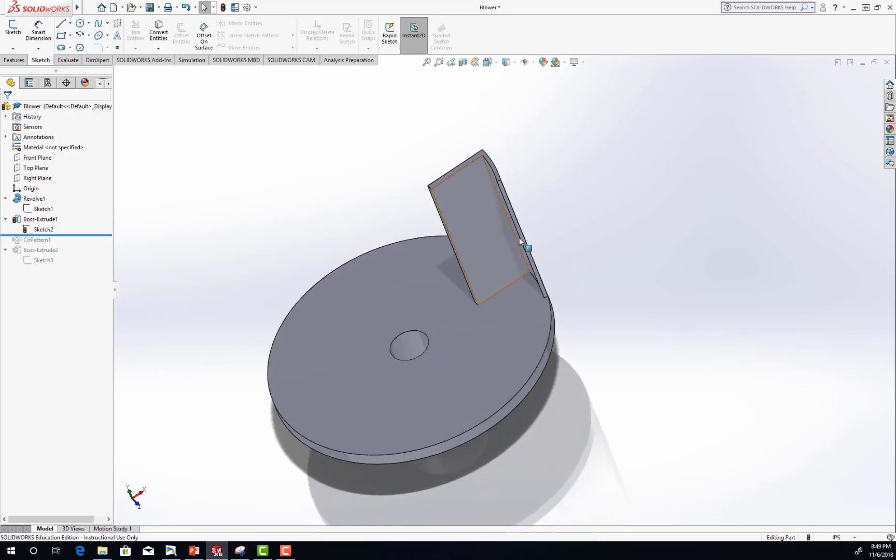
{"action": "mouse_move", "coordinate": [539, 243]}
{"action": "middle_mouse_down"}
{"action": "mouse_move", "coordinate": [542, 271]}
{"action": "mouse_move", "coordinate": [542, 255]}
{"action": "middle_mouse_up"}
{"action": "left_click", "coordinate": [44, 230]}
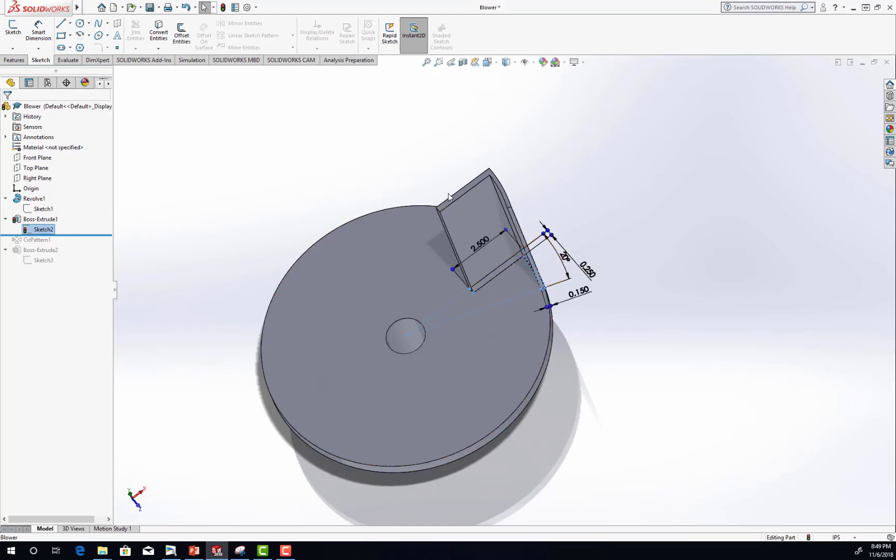
- Roll the model forward past CirPattern1 and Boss-Extrude2 to the end of the tree and examine the complete blower
{"action": "left_click_drag", "start_coordinate": [74, 234], "coordinate": [76, 245]}
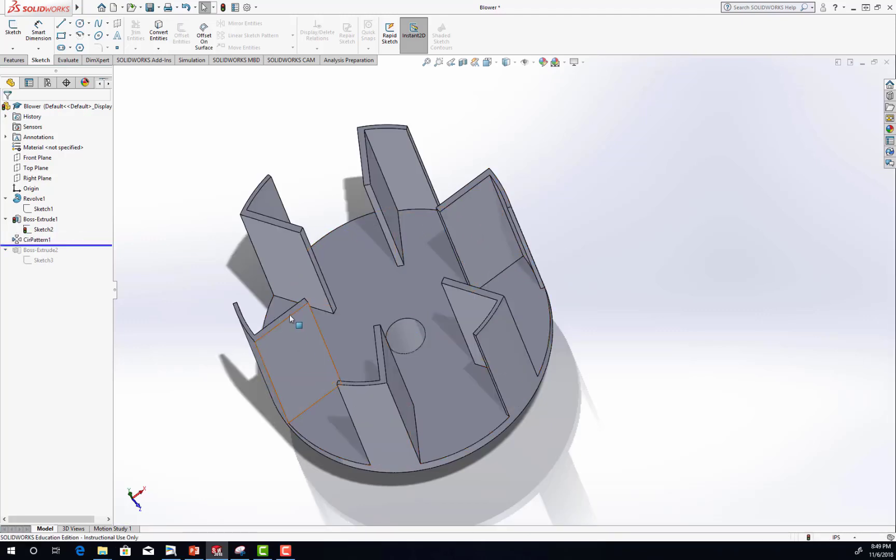
{"action": "left_click_drag", "start_coordinate": [76, 245], "coordinate": [76, 258]}
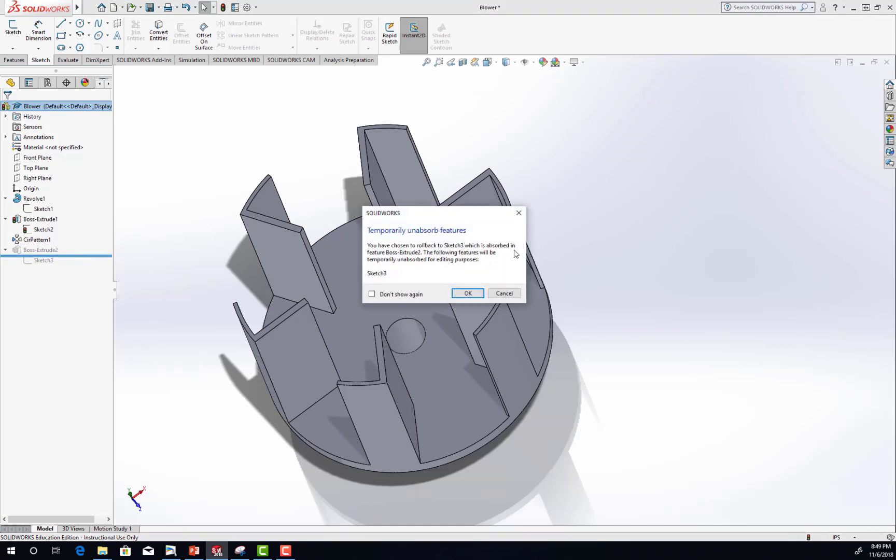
{"action": "left_click", "coordinate": [519, 213]}
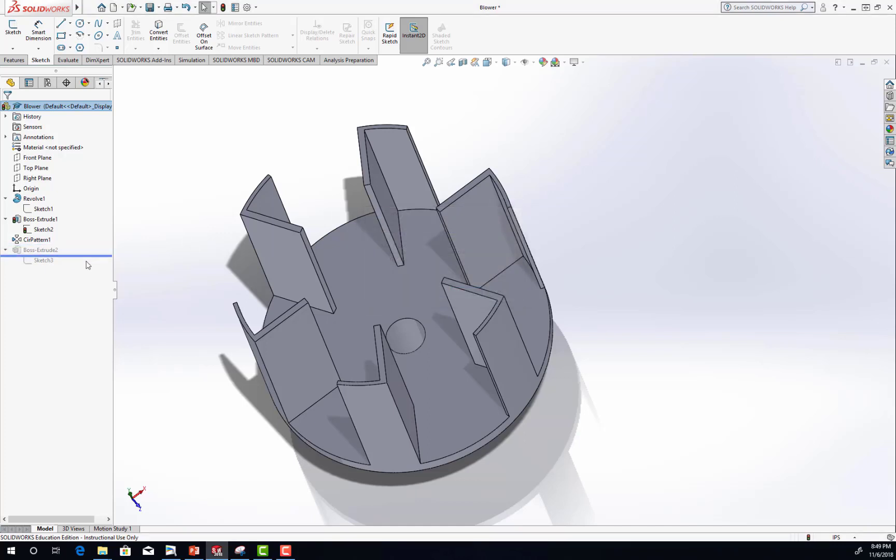
{"action": "left_click_drag", "start_coordinate": [87, 265], "coordinate": [88, 265]}
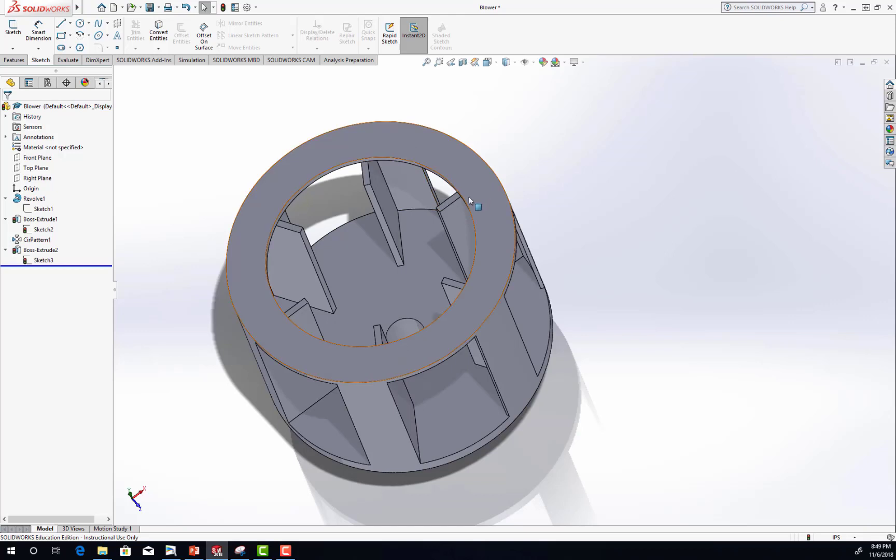
{"action": "middle_click_drag", "start_coordinate": [471, 289], "coordinate": [454, 254]}
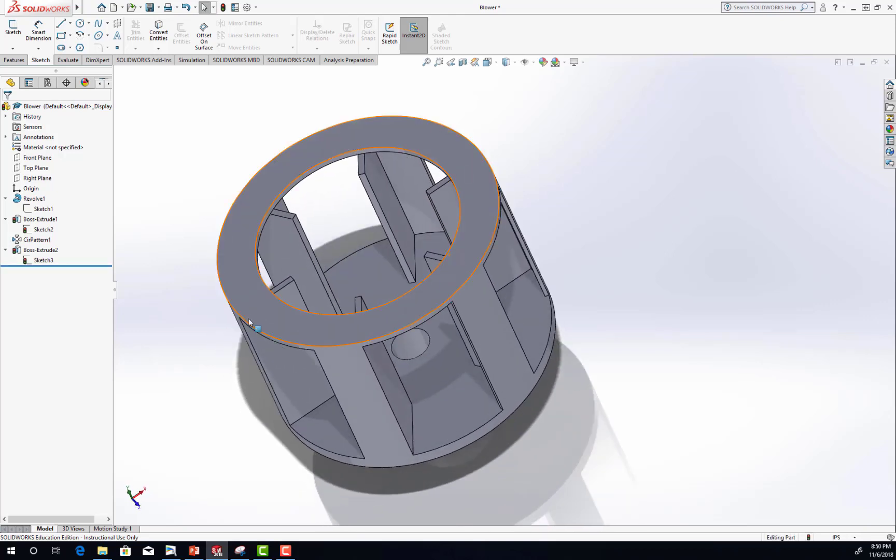
{"action": "middle_click_drag", "start_coordinate": [524, 408], "coordinate": [429, 411]}
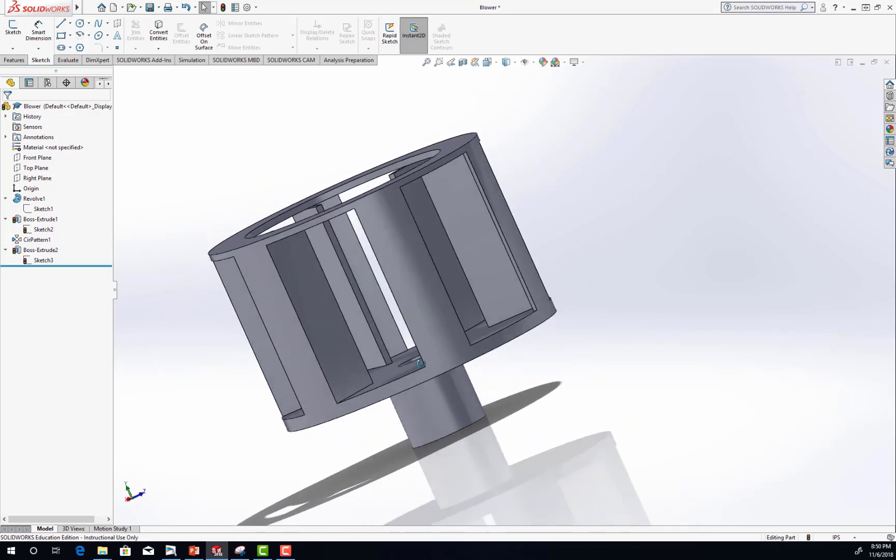
- Close the Blower part and create a new part document in IPS (inch, pound, second) units
{"action": "left_click", "coordinate": [887, 63]}
{"action": "left_click", "coordinate": [448, 263]}
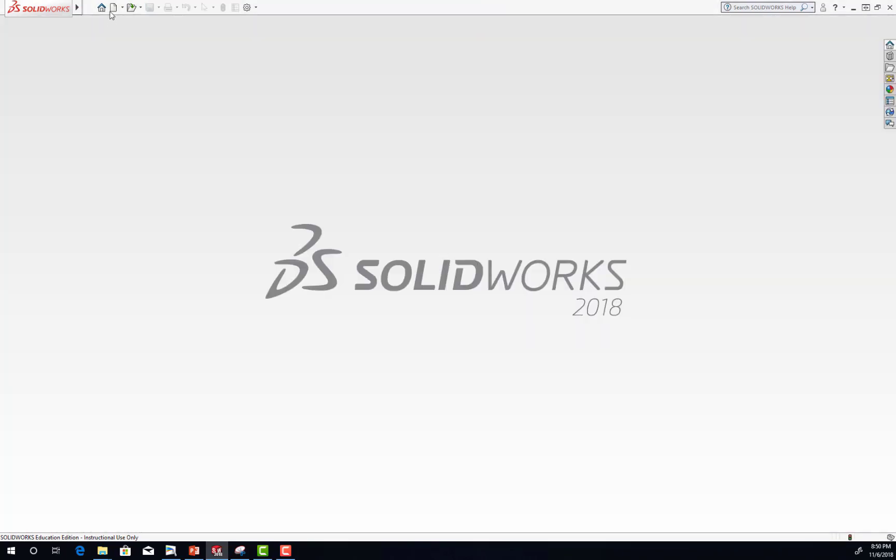
{"action": "left_click", "coordinate": [113, 7]}
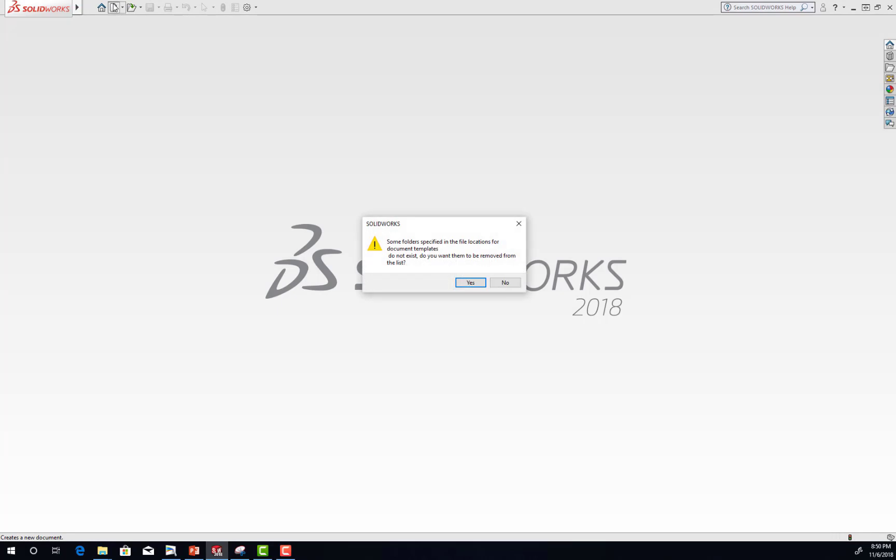
{"action": "left_click", "coordinate": [474, 284]}
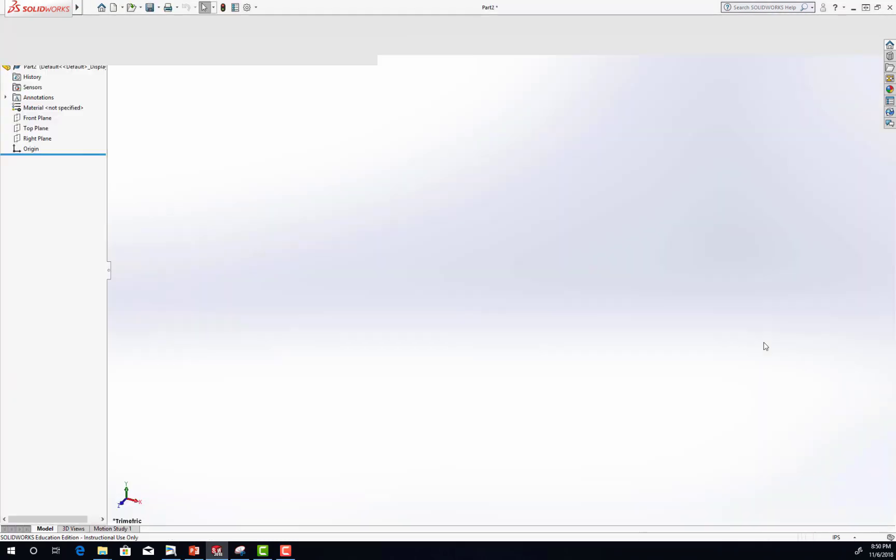
{"action": "left_click", "coordinate": [853, 538]}
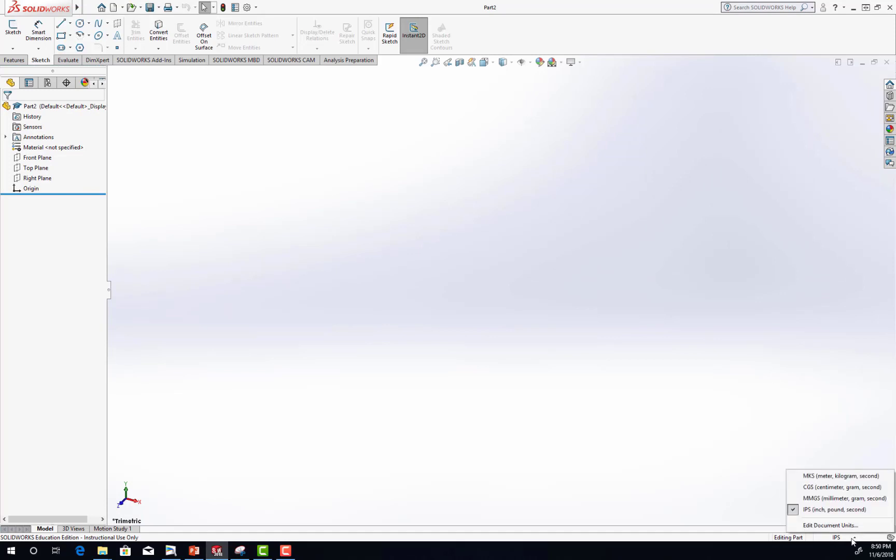
{"action": "left_click", "coordinate": [826, 511]}
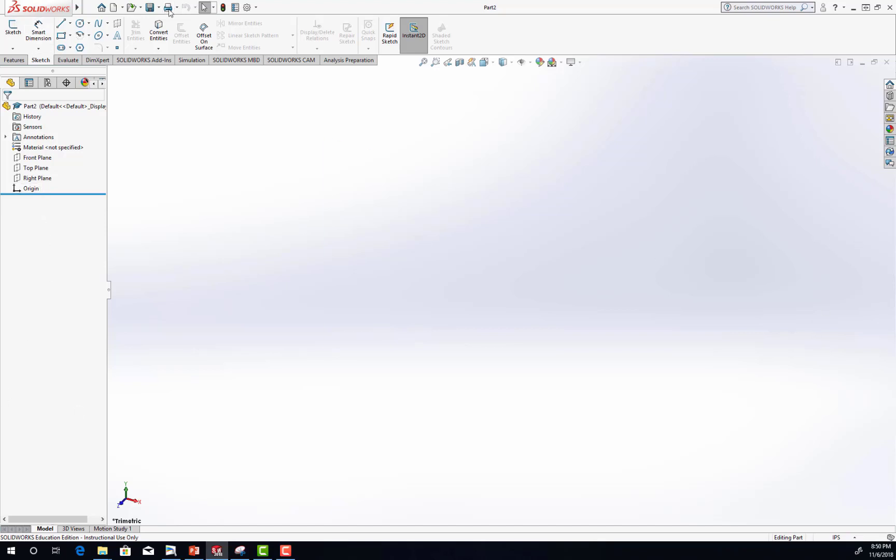
- Start a sketch on the Front Plane and consult the Figure 98 blower drawing in PowerPoint before returning to SOLIDWORKS
{"action": "left_click", "coordinate": [14, 29]}
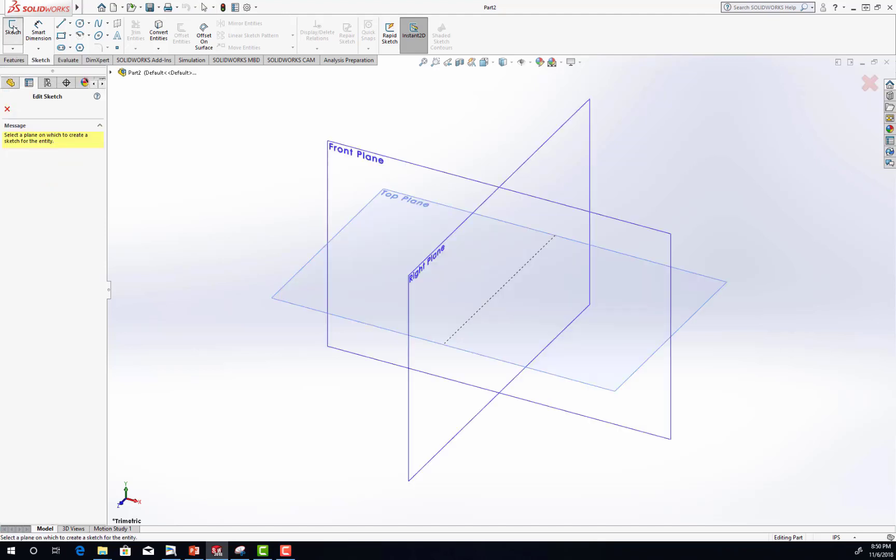
{"action": "left_click", "coordinate": [338, 177]}
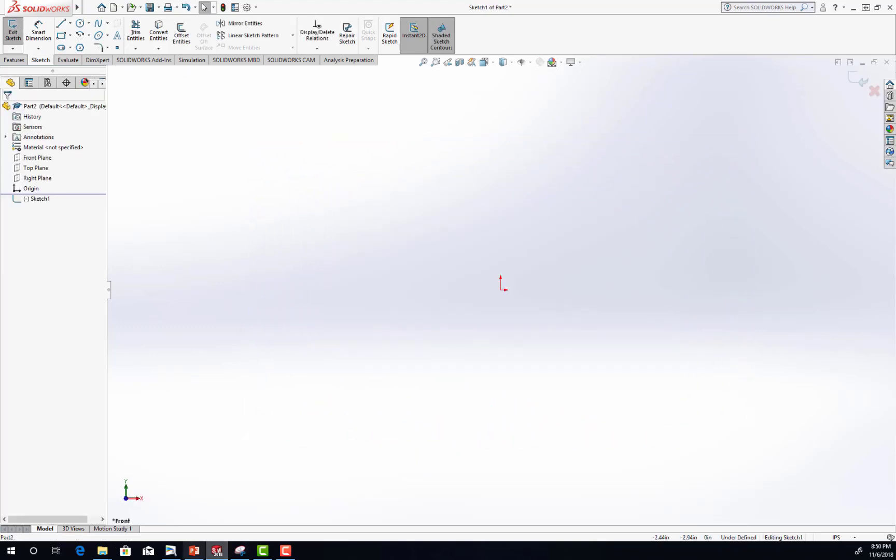
{"action": "left_click", "coordinate": [196, 555]}
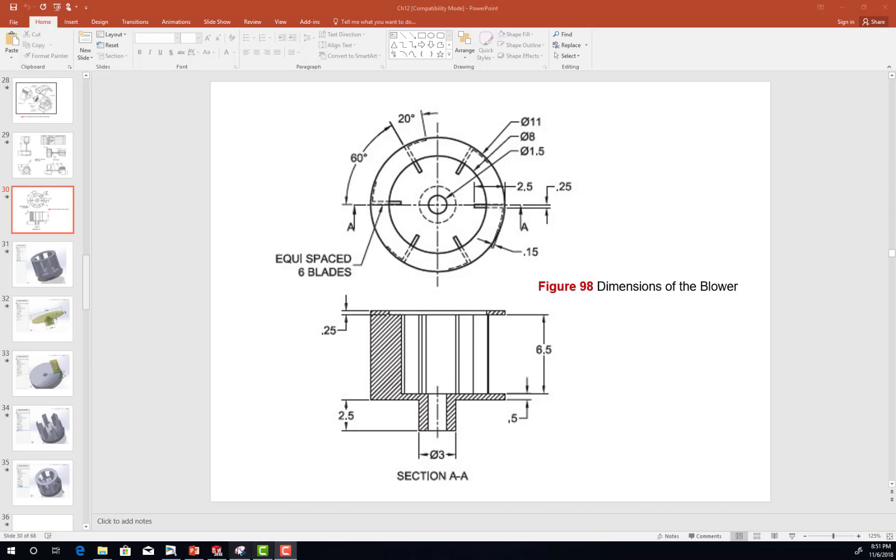
{"action": "left_click", "coordinate": [216, 551]}
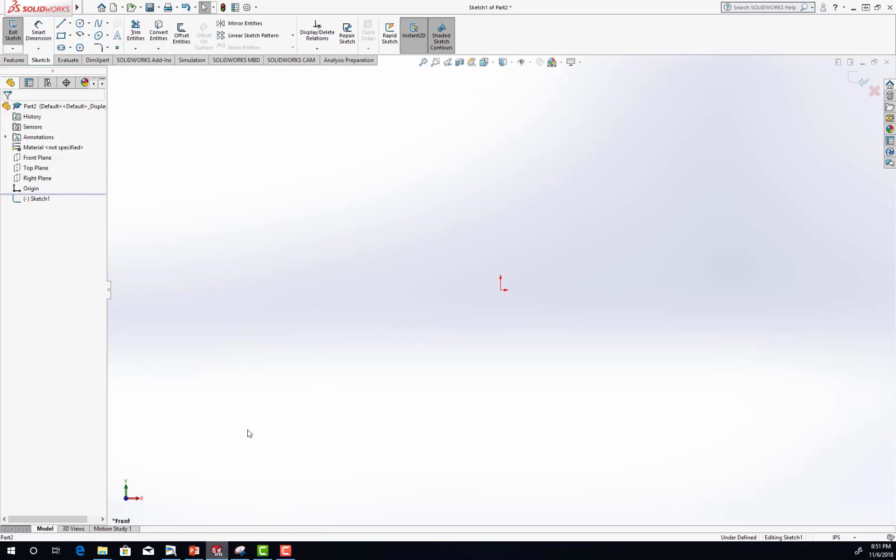
- Draw a closed inverted-L line profile beside the origin, about 2.59 in wide and 1.38 in high, its lower edge level with the origin
{"action": "left_click", "coordinate": [61, 23]}
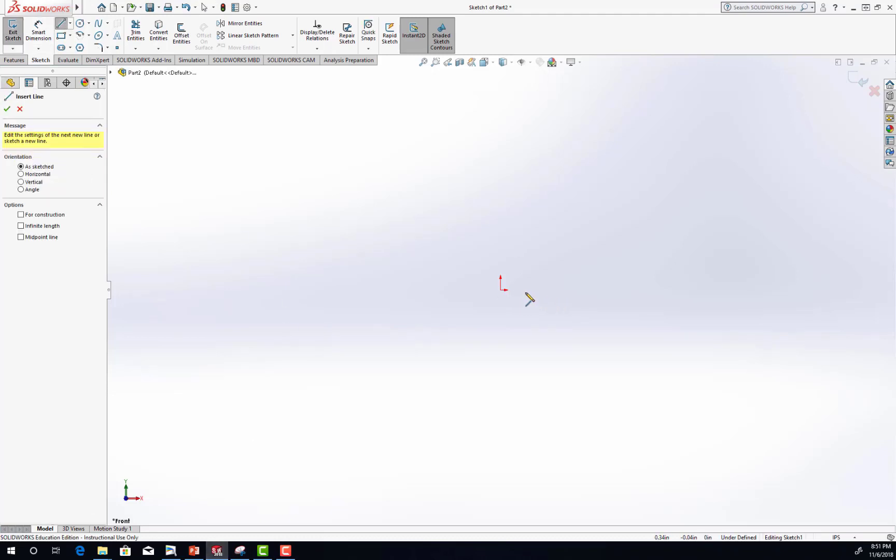
{"action": "left_click", "coordinate": [525, 290]}
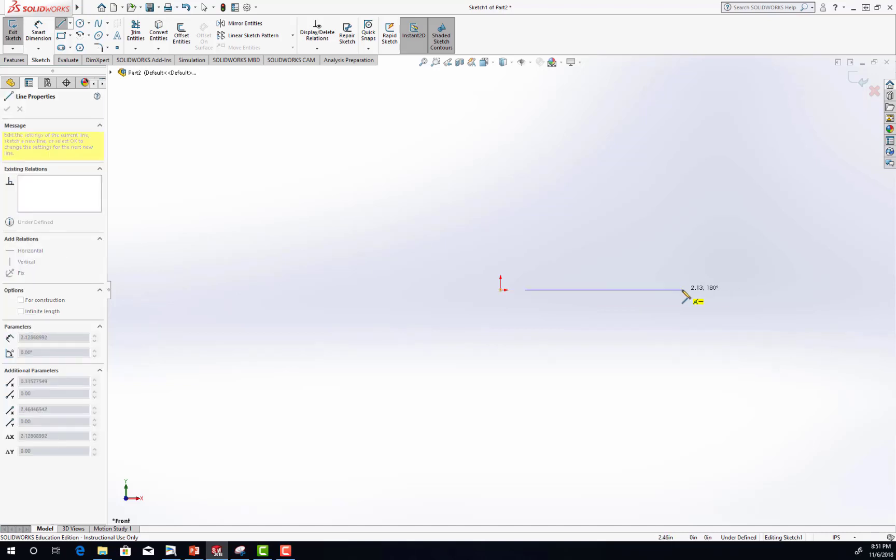
{"action": "left_click", "coordinate": [545, 290]}
{"action": "left_click", "coordinate": [544, 210]}
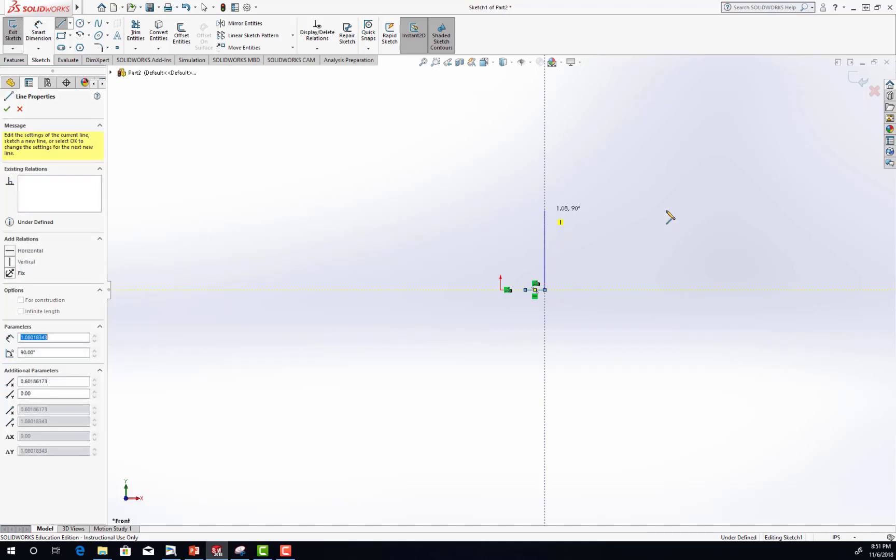
{"action": "left_click", "coordinate": [716, 210]}
{"action": "left_click", "coordinate": [717, 189]}
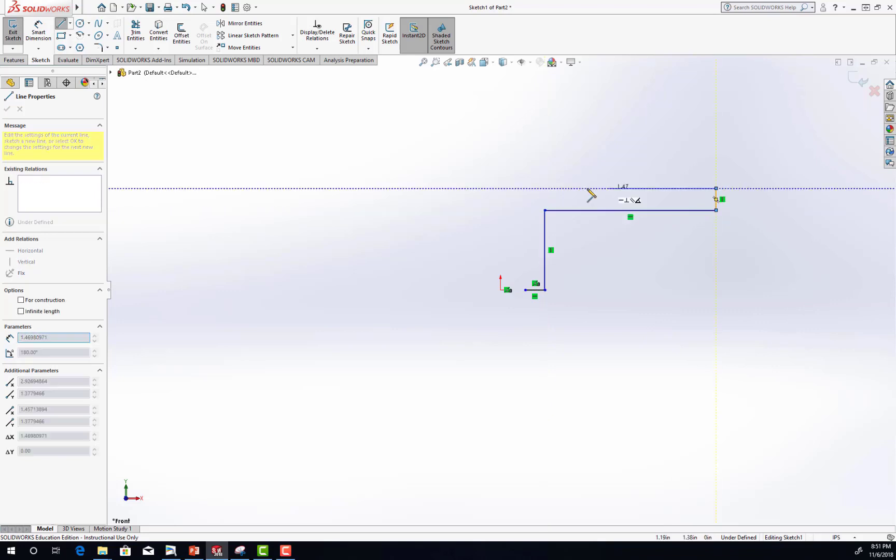
{"action": "double_click", "coordinate": [525, 188]}
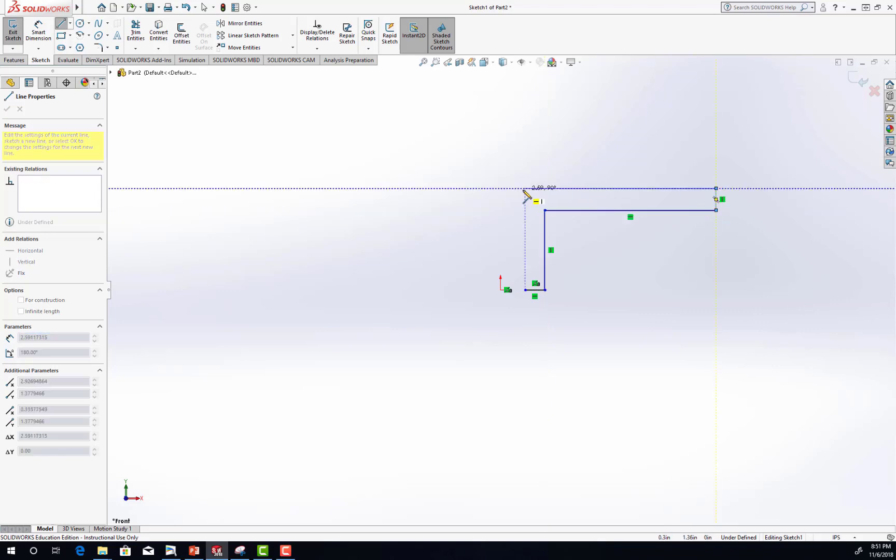
{"action": "left_click", "coordinate": [526, 290]}
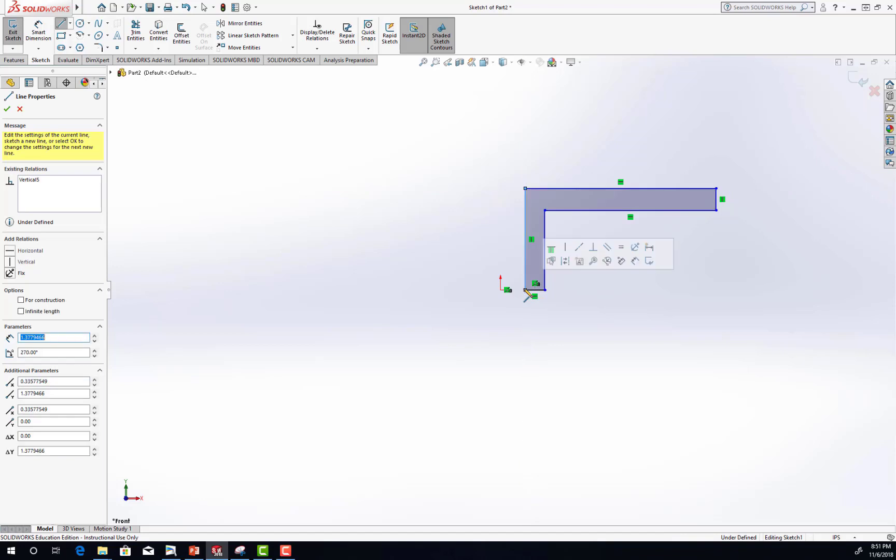
{"action": "key", "text": "Escape"}
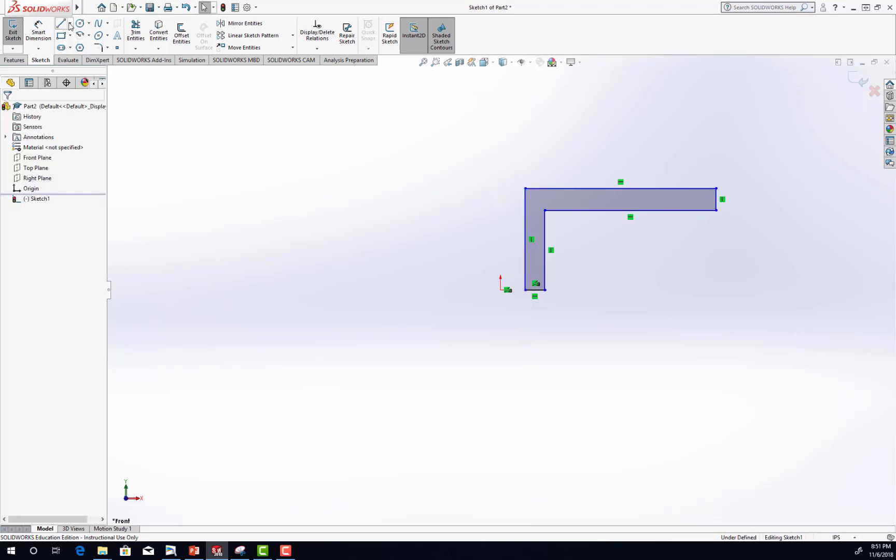
- Draw a vertical centerline about 2.64 in long through the origin beside the profile
{"action": "left_click", "coordinate": [70, 23]}
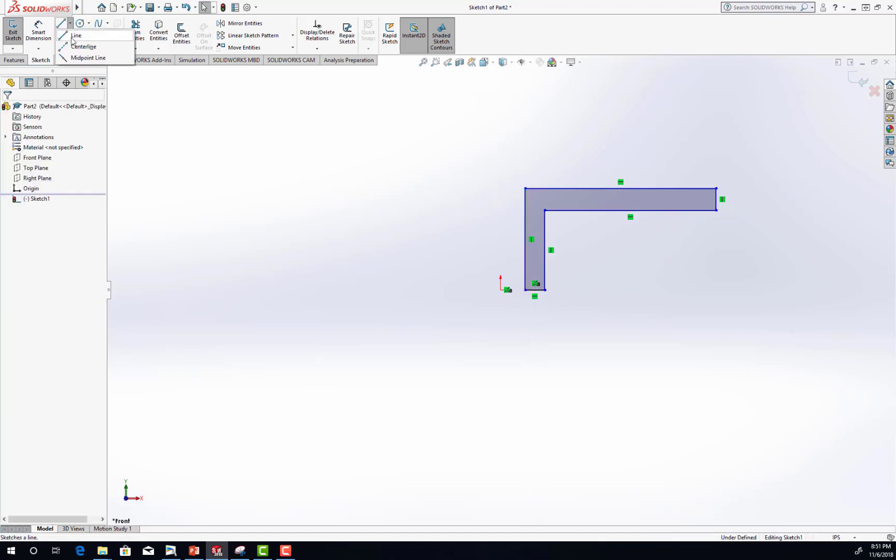
{"action": "left_click", "coordinate": [500, 130]}
{"action": "left_click", "coordinate": [501, 324]}
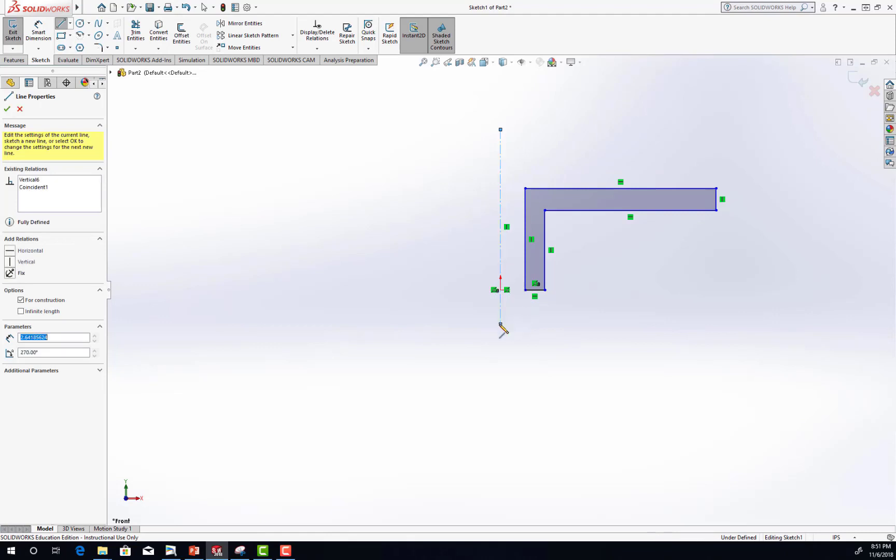
- Consult the Figure 98 blower dimensions in PowerPoint and return to SOLIDWORKS
{"action": "key", "text": "Escape"}
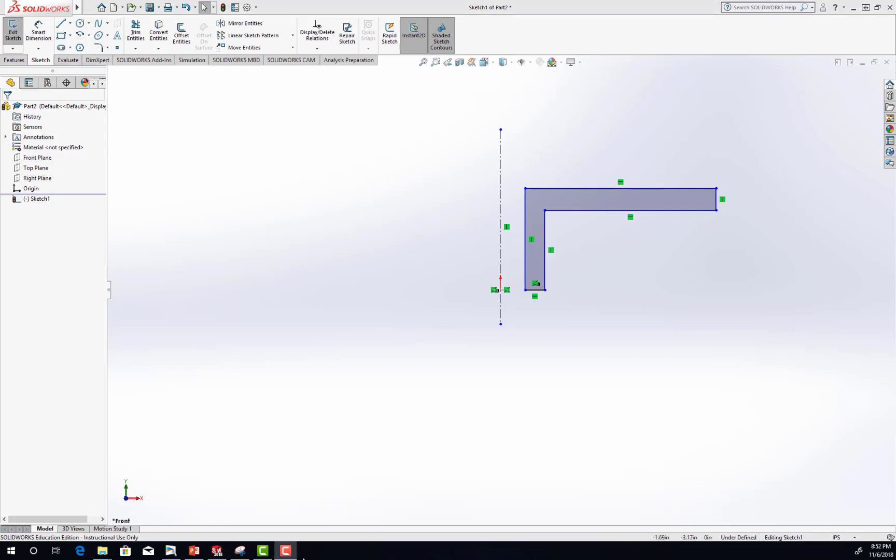
{"action": "left_click", "coordinate": [195, 551]}
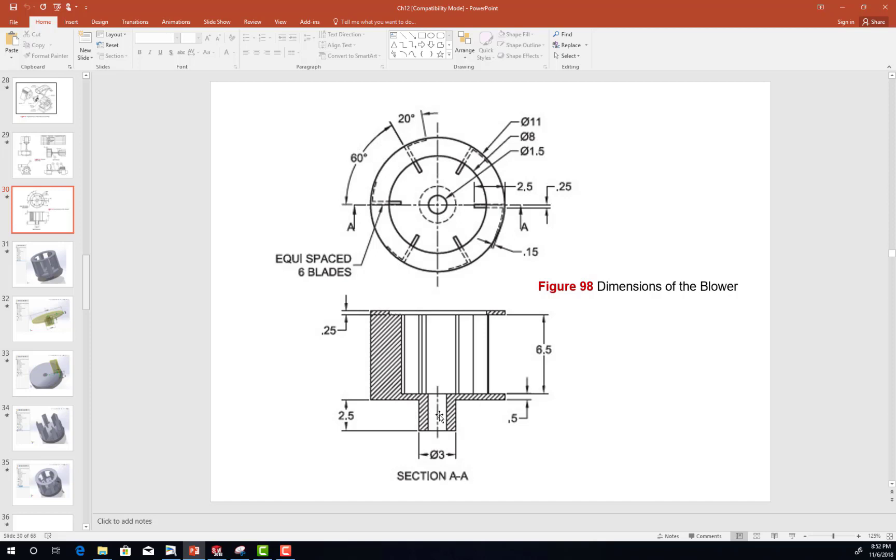
{"action": "left_click", "coordinate": [217, 553]}
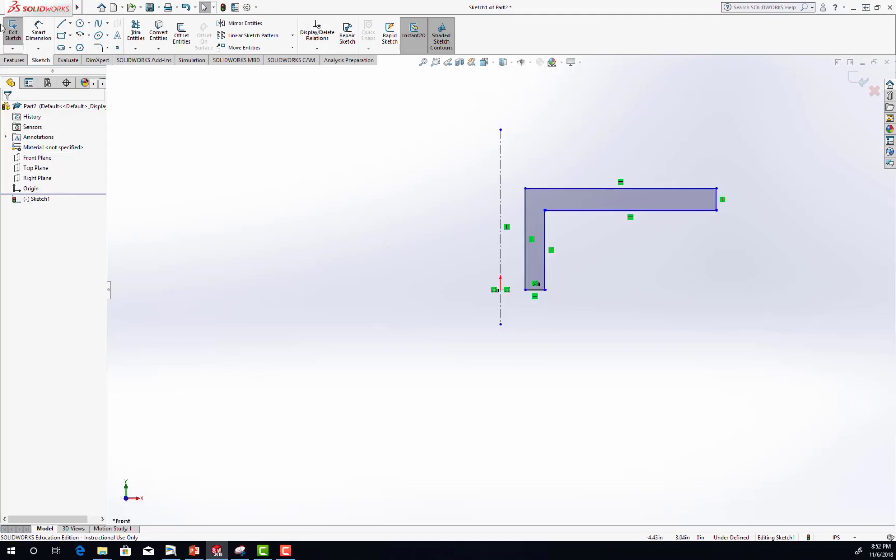
- Dimension the distance from the centerline to the outer lower corner of the profile's vertical leg as 1.5 in
{"action": "left_click", "coordinate": [38, 31]}
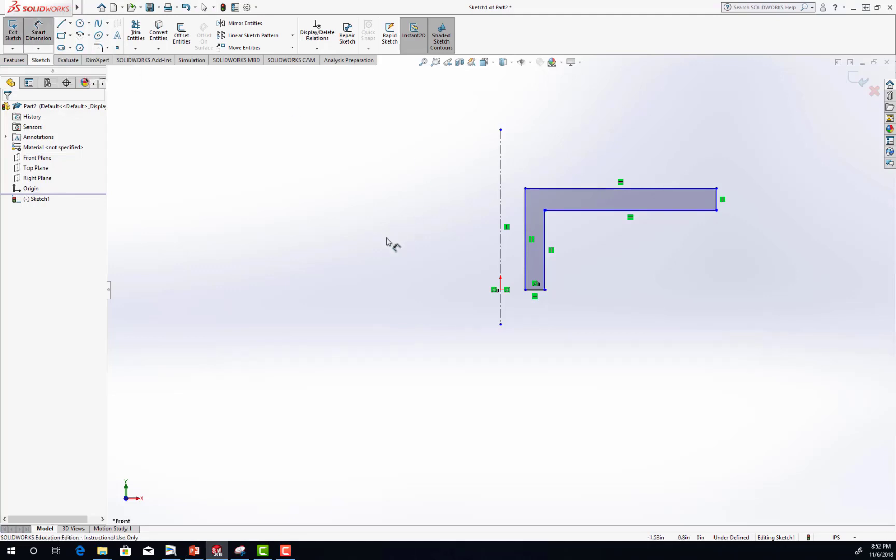
{"action": "left_click", "coordinate": [544, 291]}
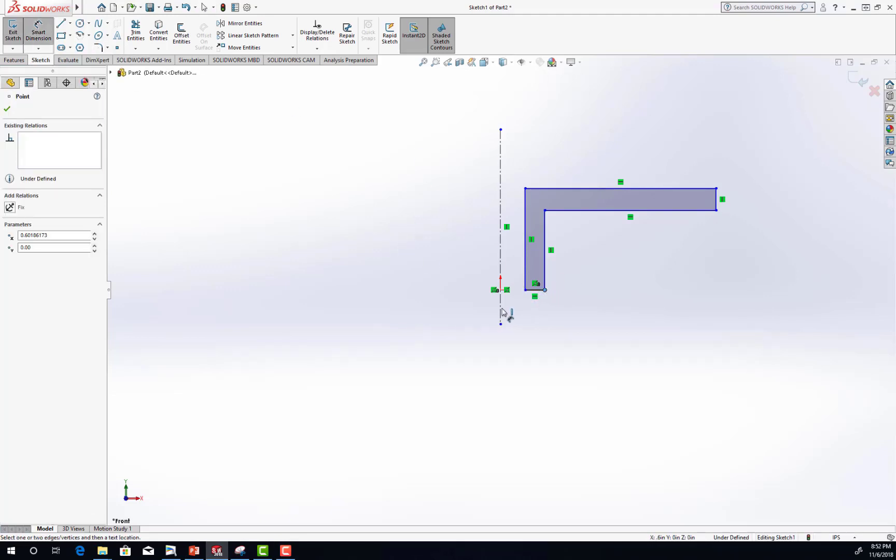
{"action": "left_click", "coordinate": [501, 312]}
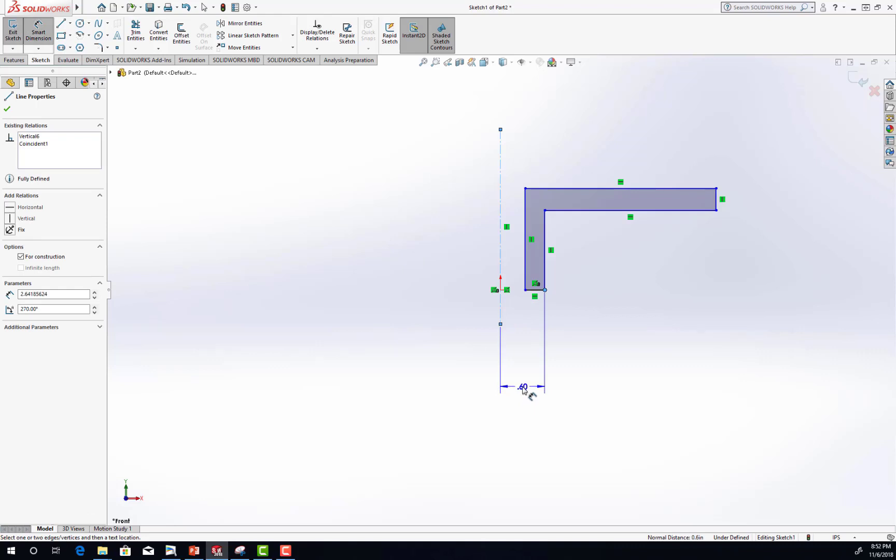
{"action": "left_click", "coordinate": [522, 391]}
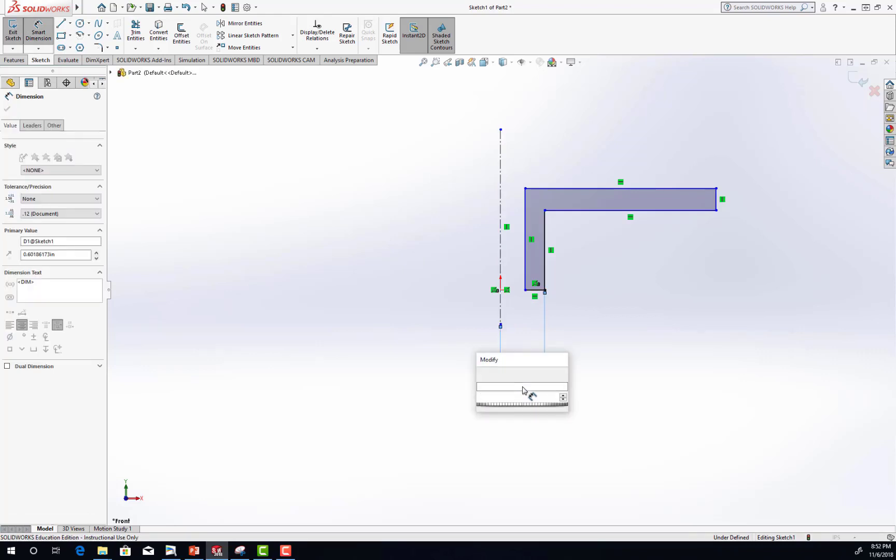
{"action": "type", "text": "1.5"}
{"action": "key", "text": "Return"}
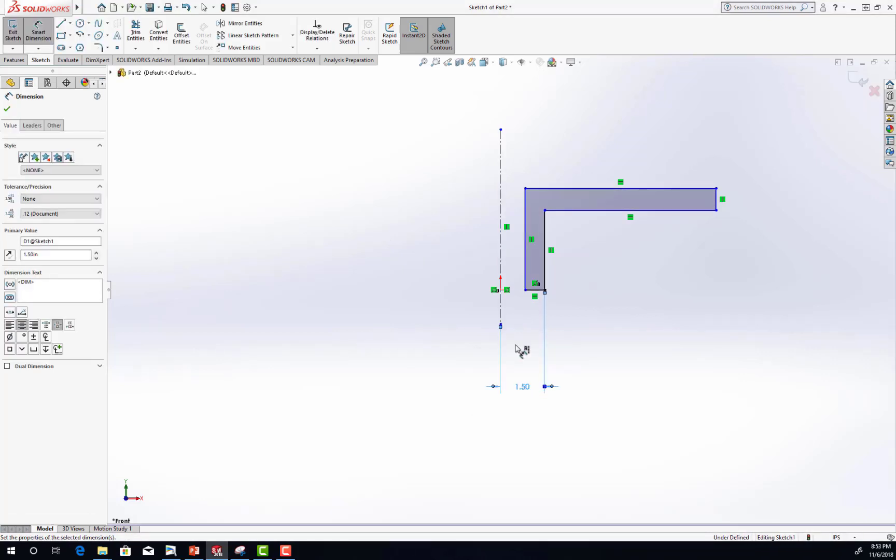
- Dimension the distance from the centerline to the profile's inner vertical edge as 1.5/2 in
{"action": "left_click", "coordinate": [526, 264]}
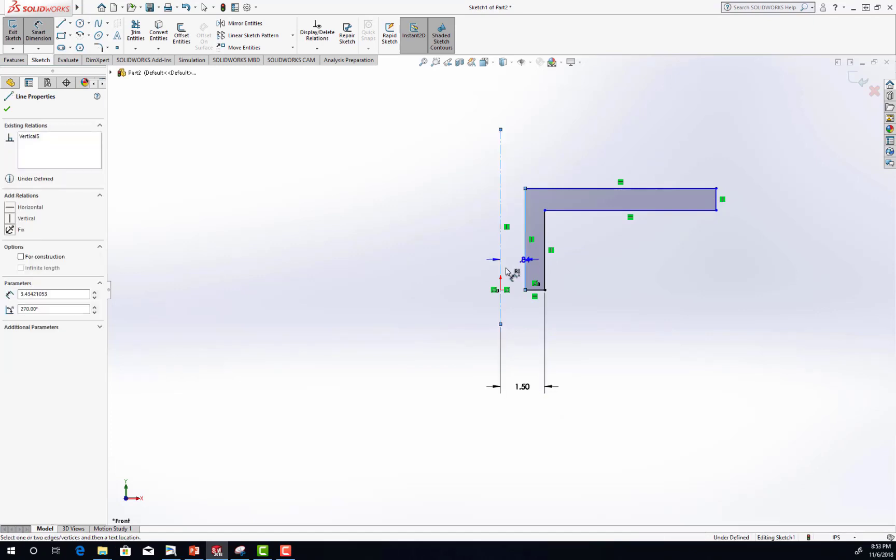
{"action": "left_click", "coordinate": [501, 270]}
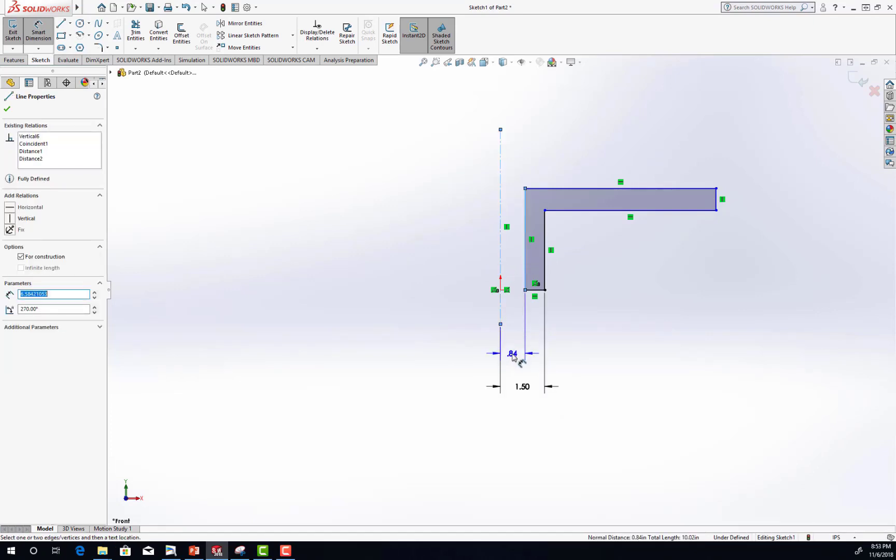
{"action": "left_click", "coordinate": [512, 356]}
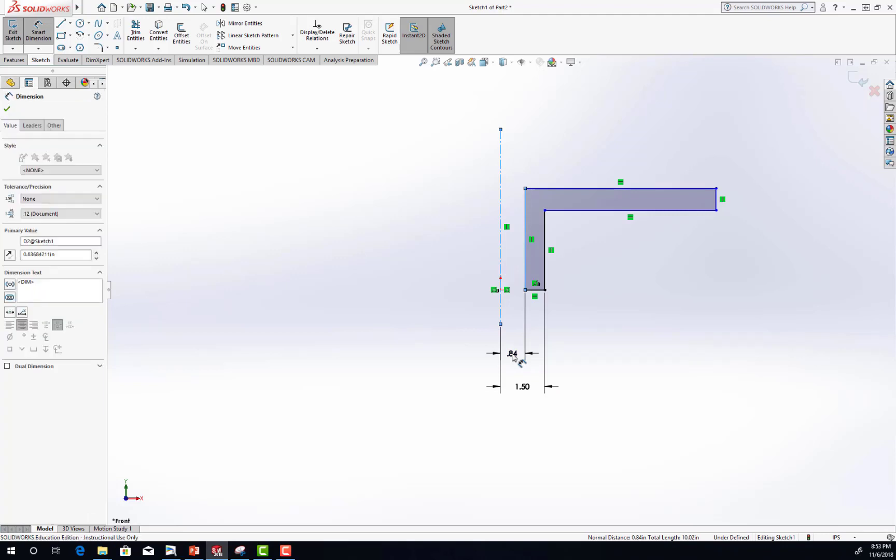
{"action": "type", "text": "1.5/2"}
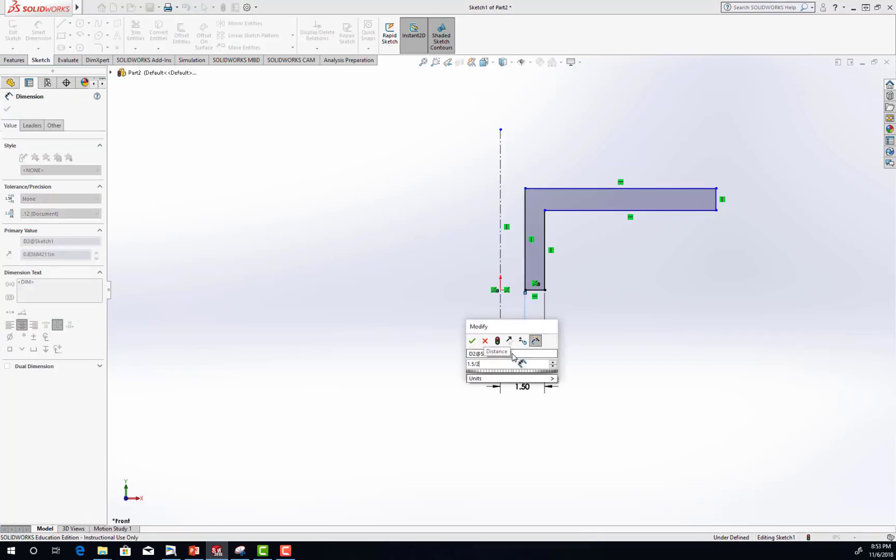
{"action": "key", "text": "Return"}
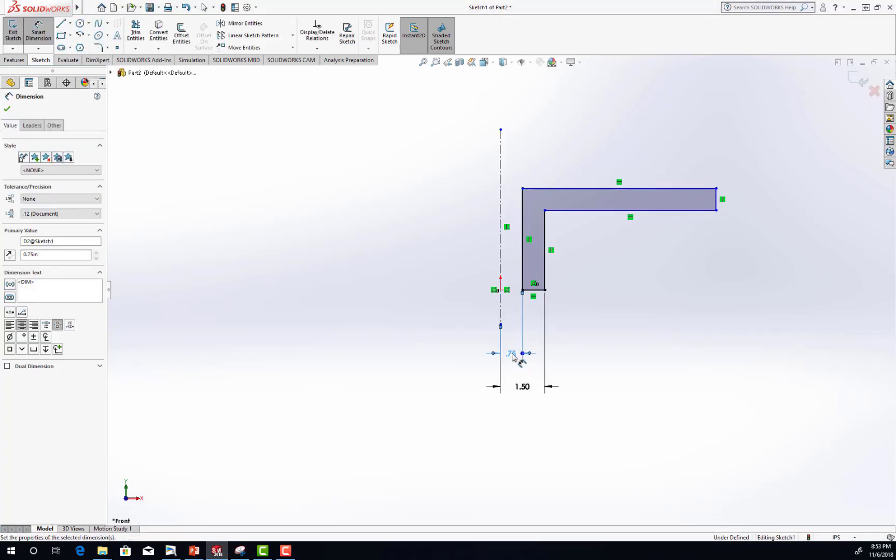
- Recheck the blower drawing in PowerPoint, then save the SOLIDWORKS part as Blower in the C12E2 folder
{"action": "left_click", "coordinate": [195, 553]}
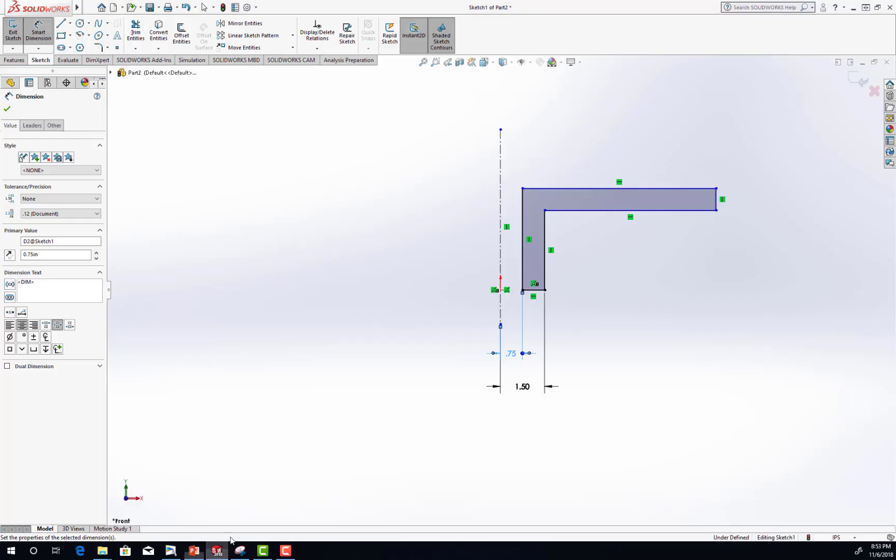
{"action": "left_click", "coordinate": [217, 551]}
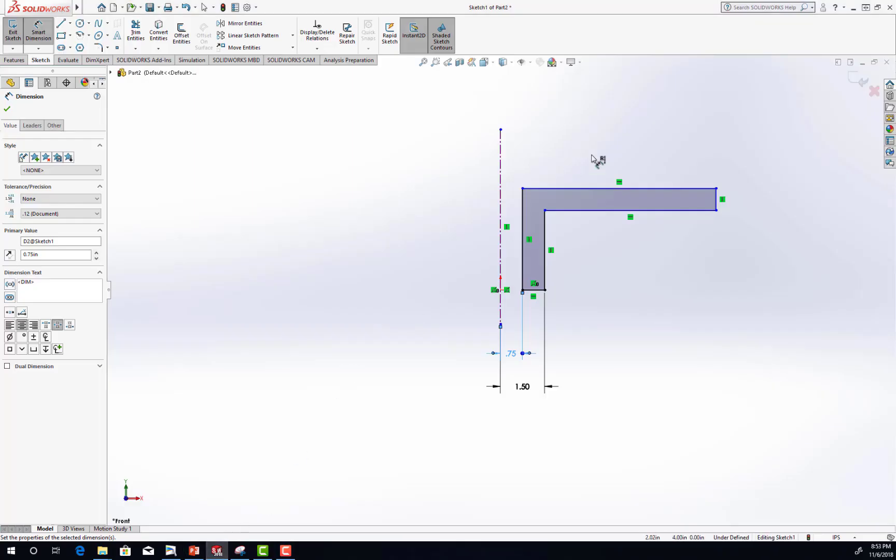
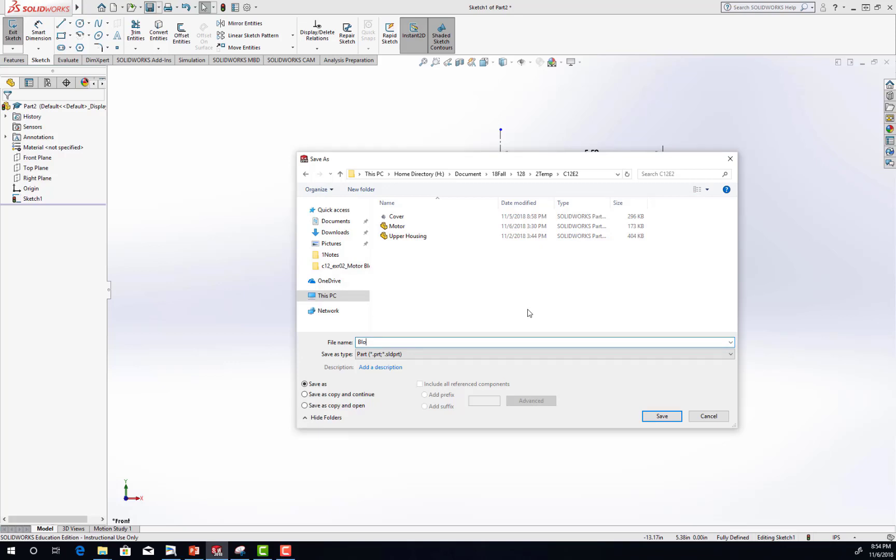
{"action": "left_click", "coordinate": [659, 420]}
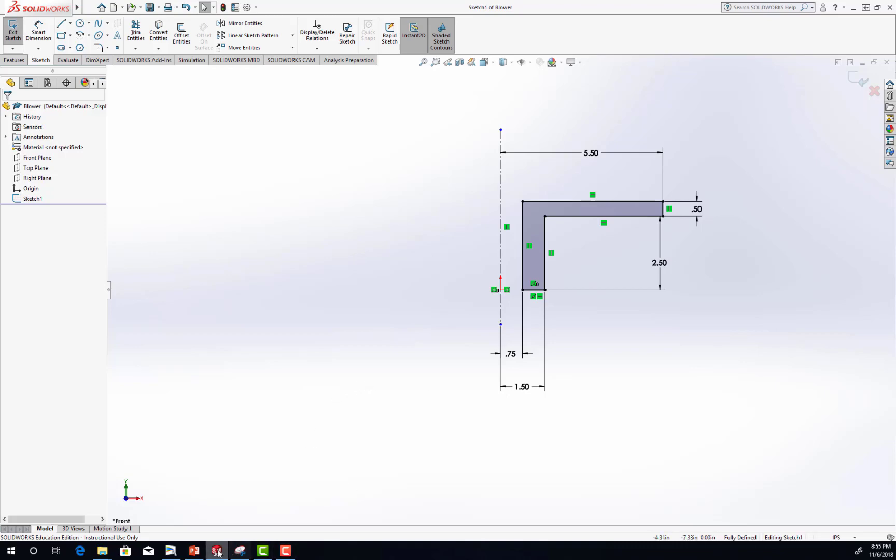
- Review the finished blower and revolved base reference slides in PowerPoint and return to SOLIDWORKS
{"action": "left_click", "coordinate": [194, 551]}
{"action": "scroll", "coordinate": [492, 302], "scroll_direction": "down", "scroll_amount": 1}
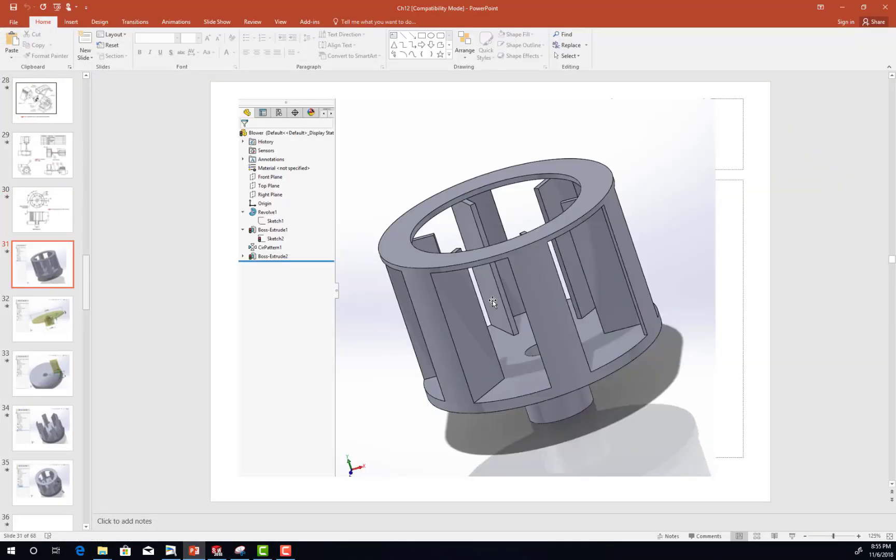
{"action": "scroll", "coordinate": [492, 303], "scroll_direction": "down", "scroll_amount": 1}
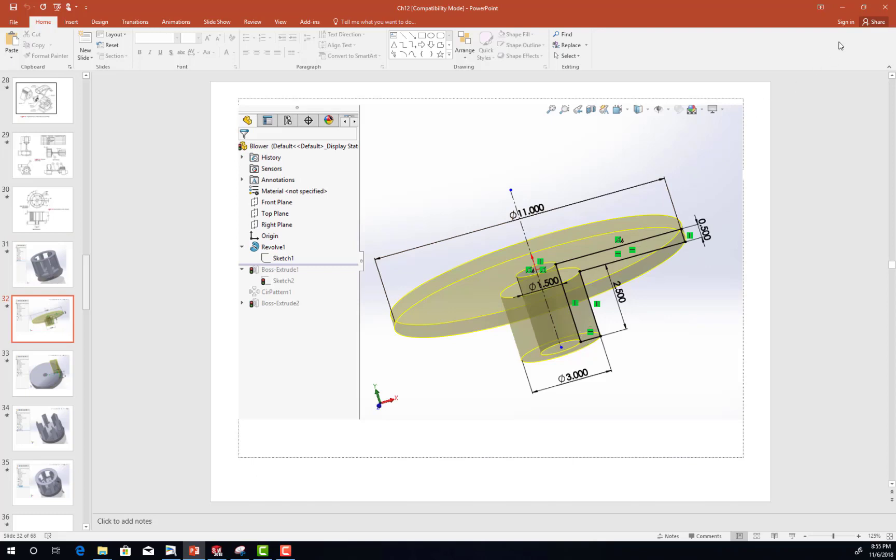
{"action": "left_click", "coordinate": [217, 551]}
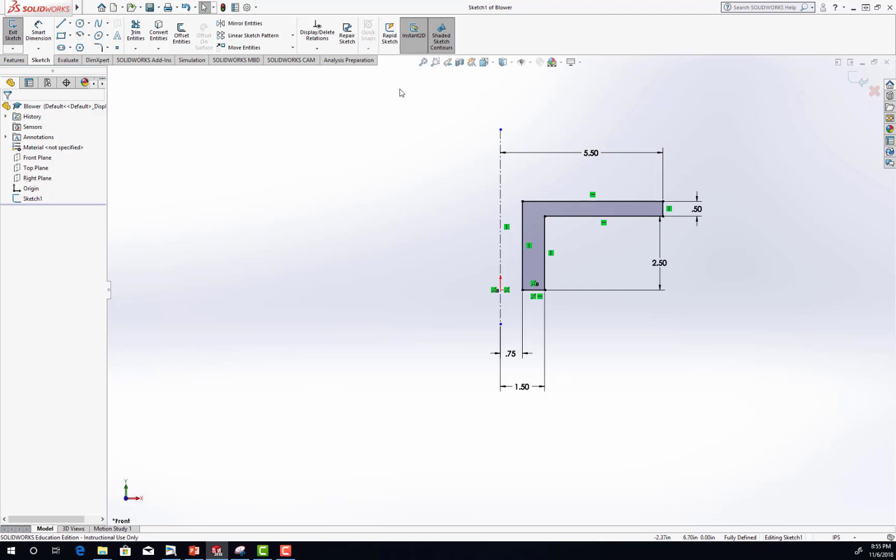
- Revolve the profile sketch 360 degrees about the vertical centerline and save the part
{"action": "left_click", "coordinate": [17, 61]}
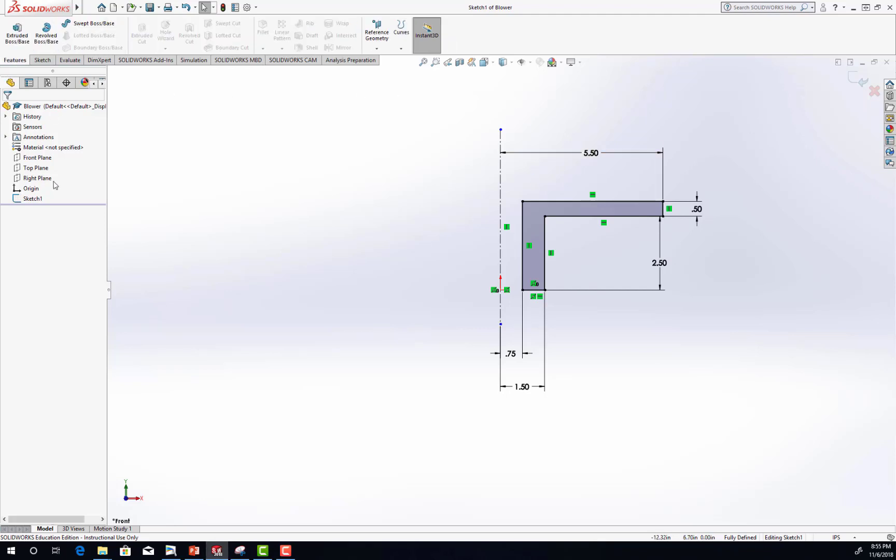
{"action": "left_click", "coordinate": [32, 199]}
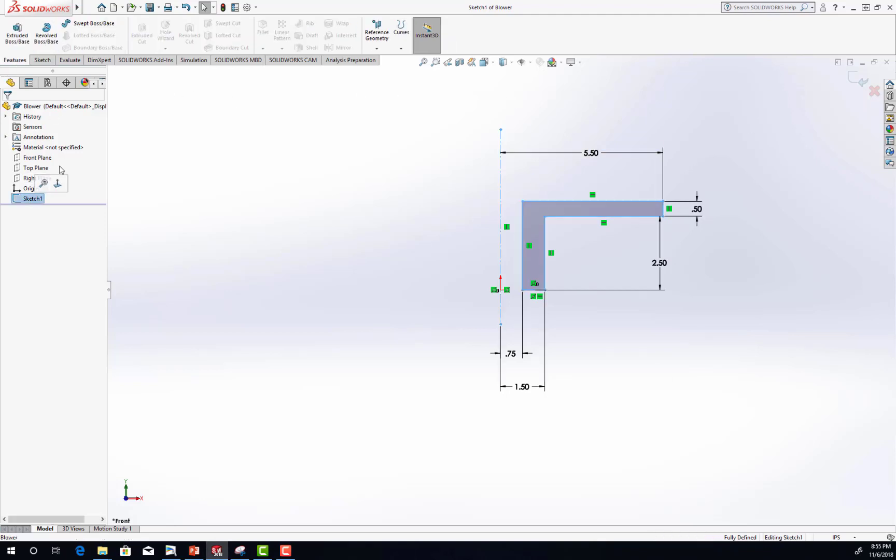
{"action": "left_click", "coordinate": [46, 34]}
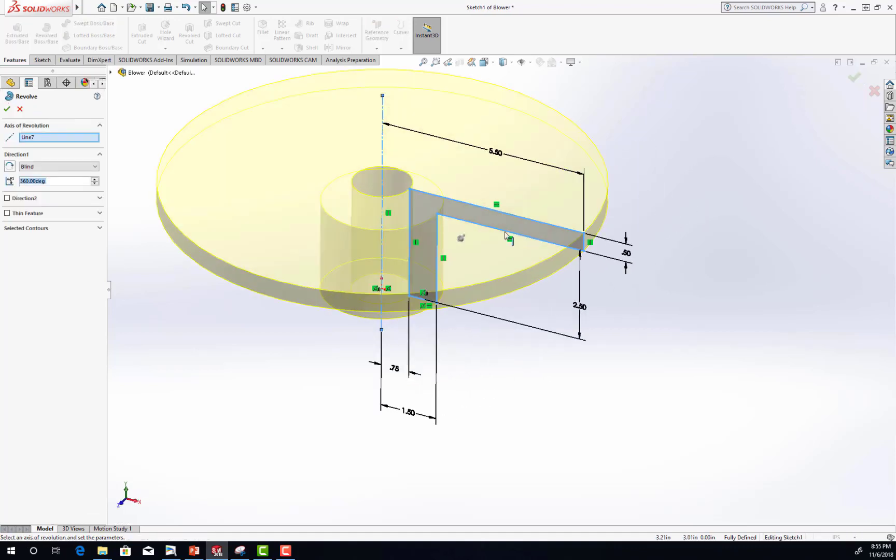
{"action": "left_click", "coordinate": [7, 109]}
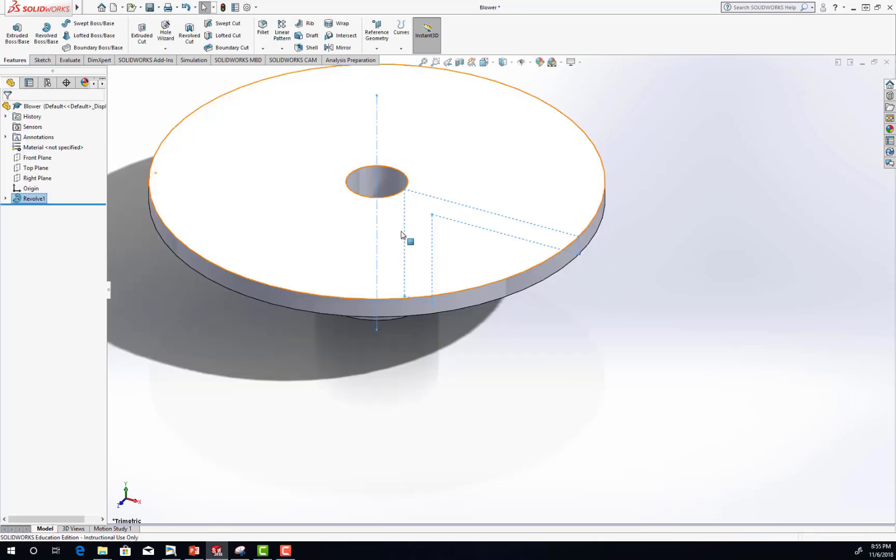
{"action": "left_click", "coordinate": [570, 309]}
{"action": "middle_click_drag", "start_coordinate": [569, 306], "coordinate": [570, 261]}
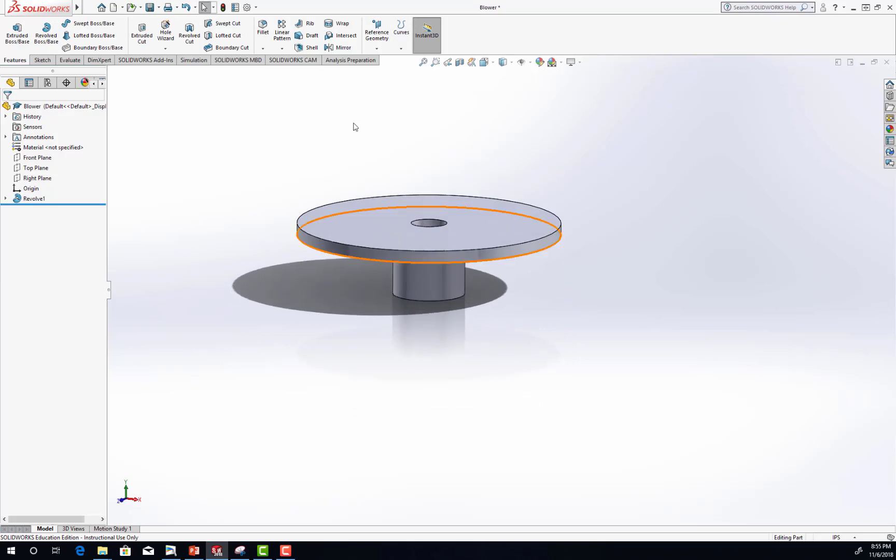
{"action": "left_click", "coordinate": [150, 7]}
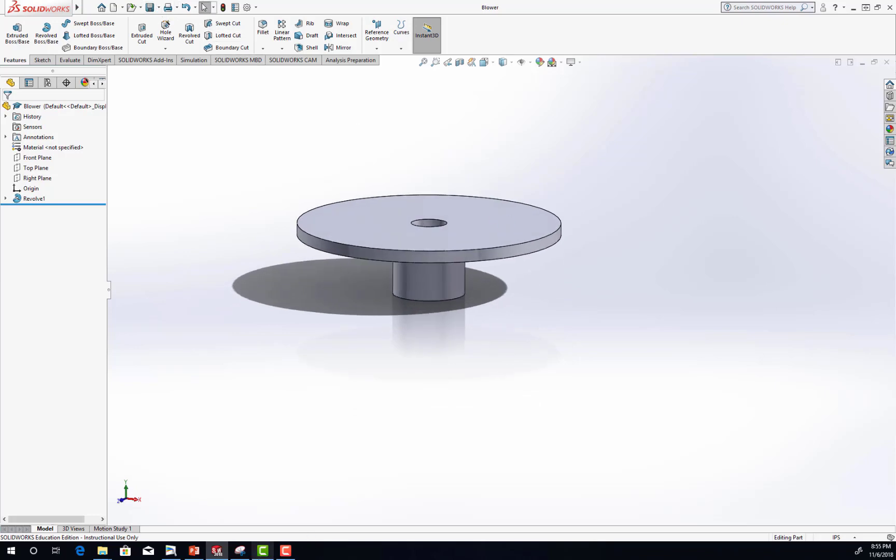
- Examine the blade extrusion slide and the Figure 98 blade dimensions in PowerPoint before returning to SOLIDWORKS
{"action": "left_click", "coordinate": [194, 551]}
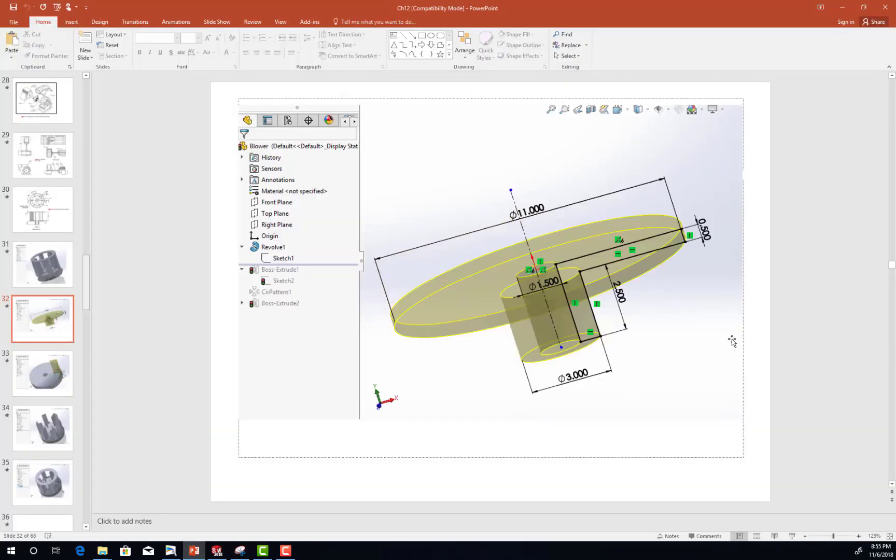
{"action": "scroll", "coordinate": [732, 341], "scroll_direction": "down", "scroll_amount": 1}
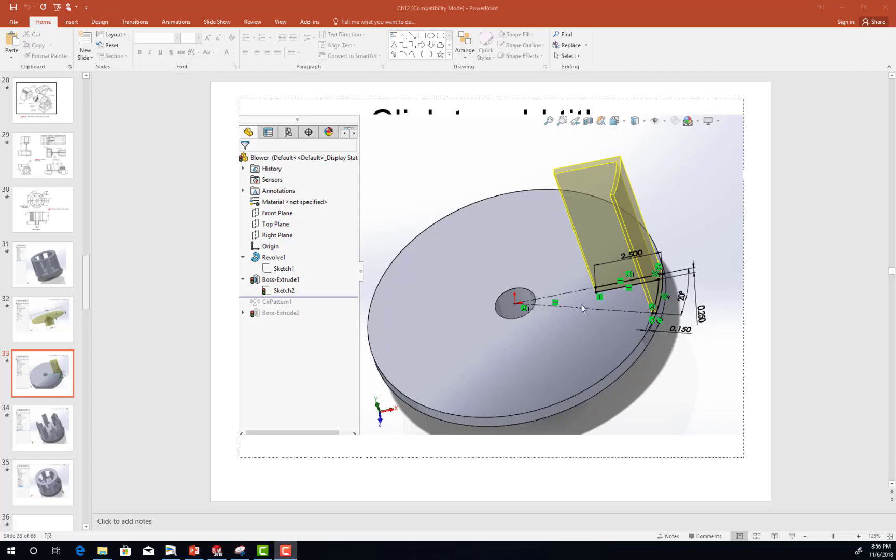
{"action": "scroll", "coordinate": [581, 307], "scroll_direction": "up", "scroll_amount": 3}
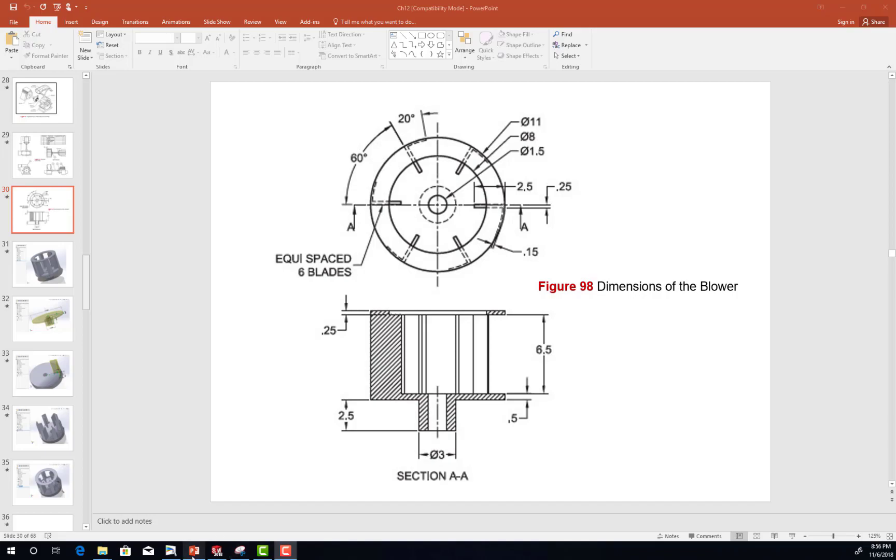
{"action": "left_click", "coordinate": [214, 553]}
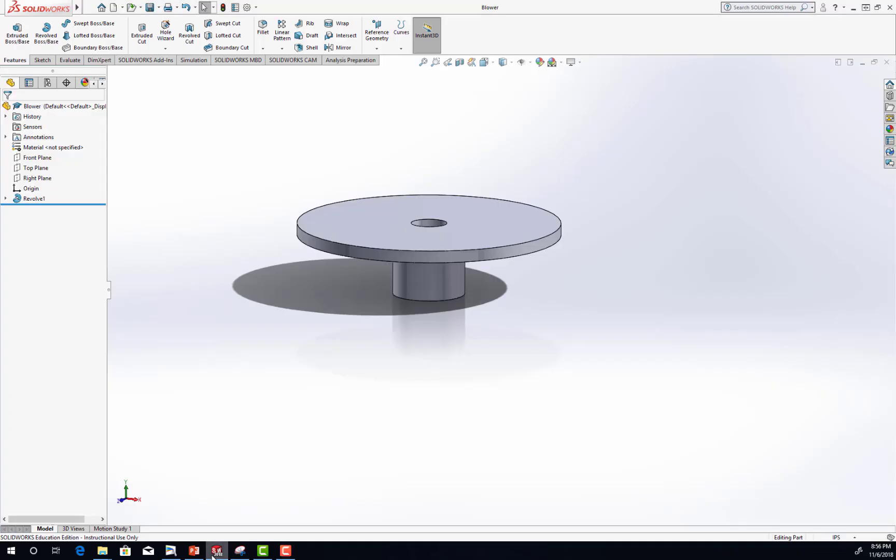
- Orient the model to the Top view and start a sketch on the disc's upper face
{"action": "left_click", "coordinate": [487, 62]}
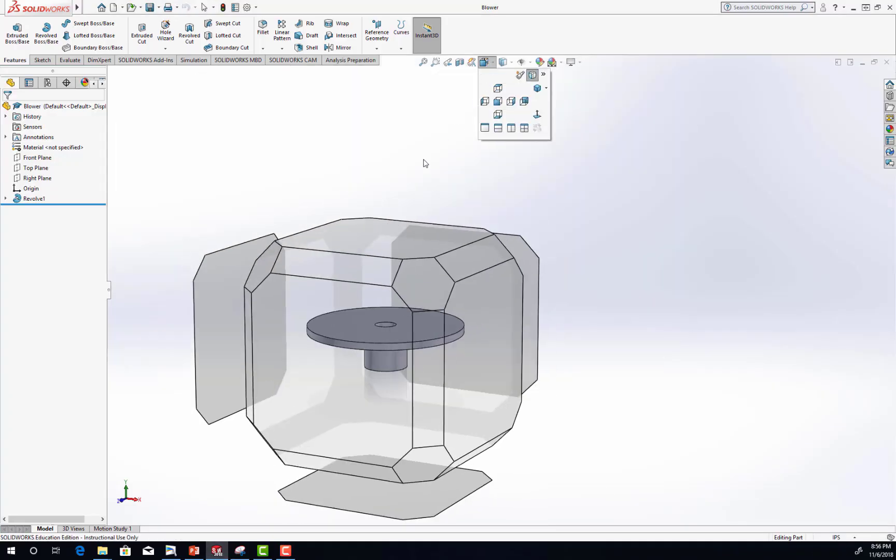
{"action": "left_click", "coordinate": [377, 246]}
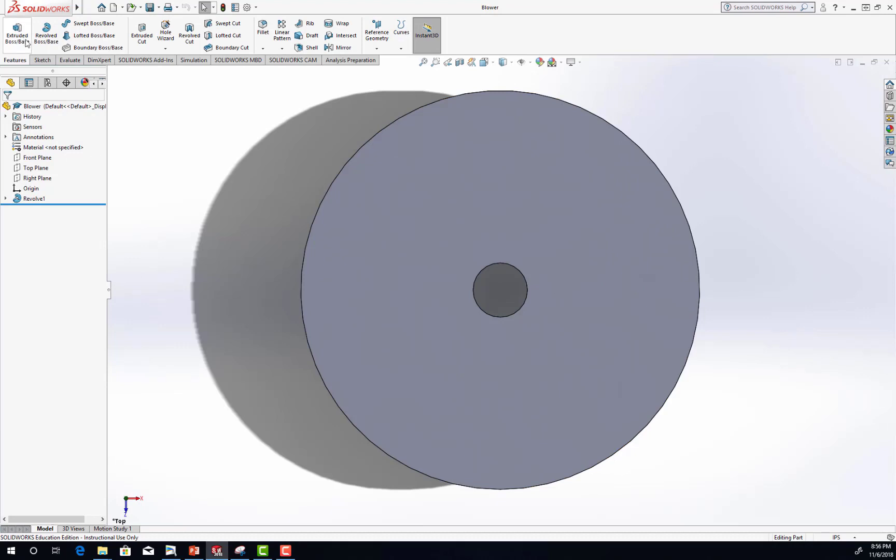
{"action": "left_click", "coordinate": [42, 60]}
{"action": "left_click", "coordinate": [13, 29]}
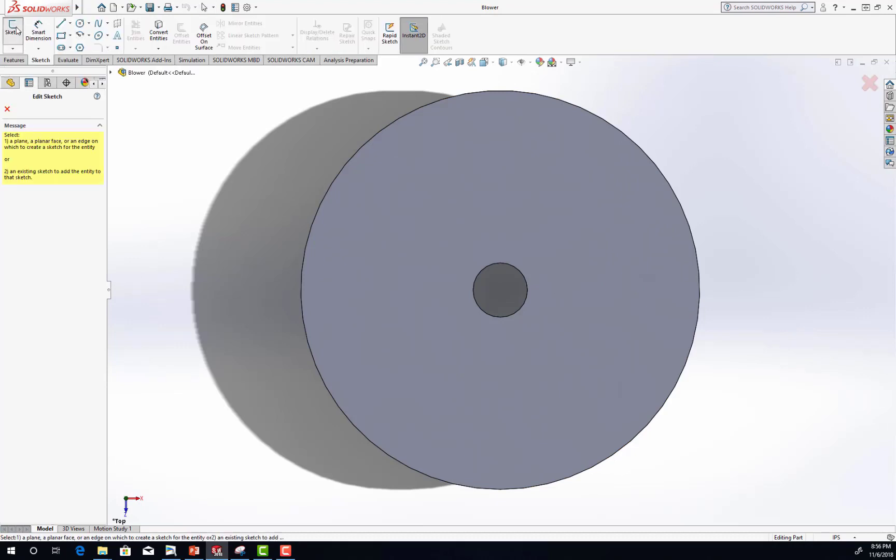
{"action": "left_click", "coordinate": [455, 177]}
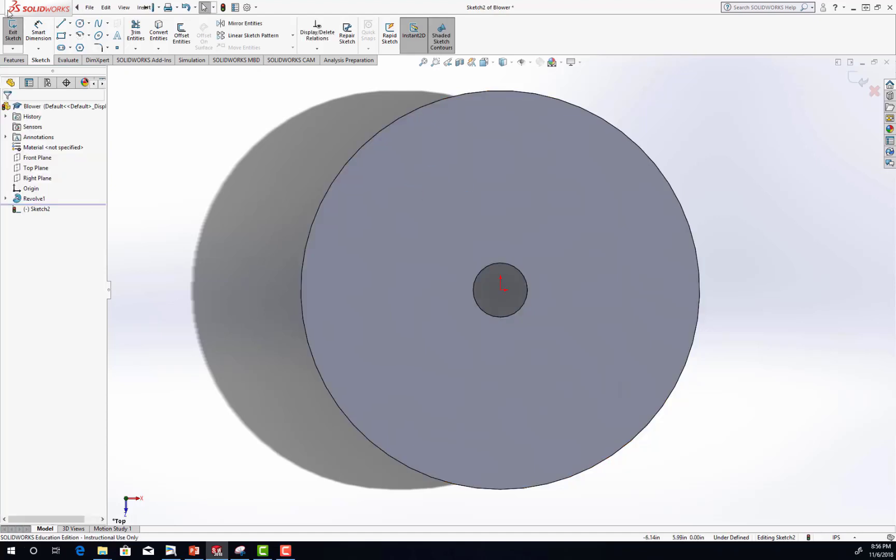
- Sketch two concentric circles centred on the origin, with radii of about 5.48 in and 5.15 in
{"action": "left_click", "coordinate": [80, 25]}
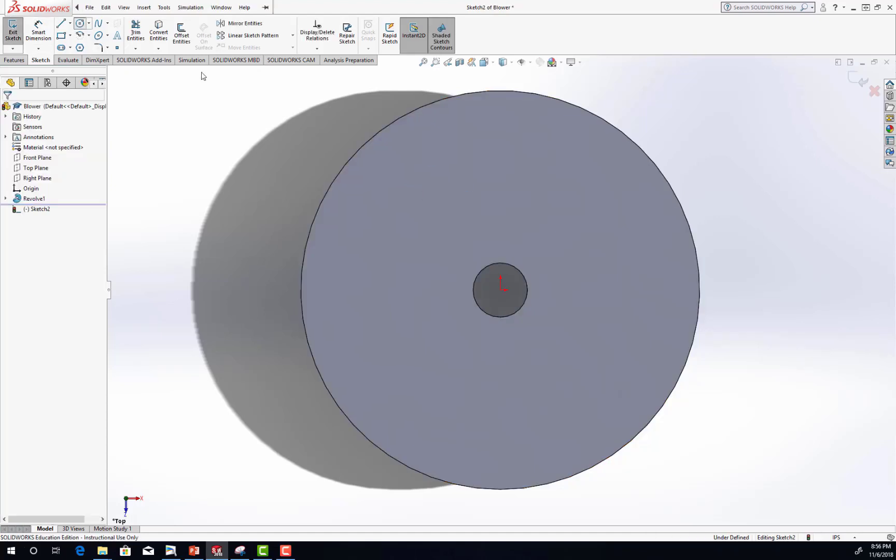
{"action": "left_click", "coordinate": [501, 290]}
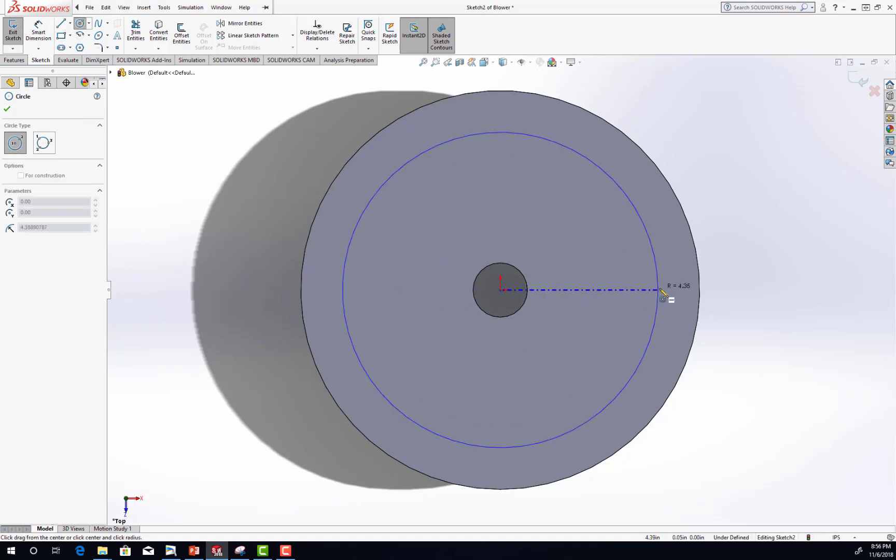
{"action": "left_click", "coordinate": [700, 291]}
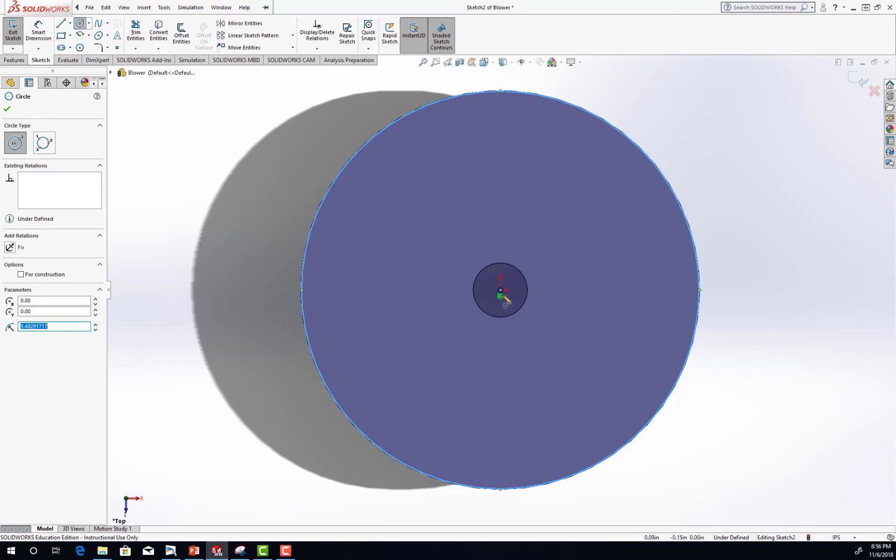
{"action": "left_click", "coordinate": [501, 291]}
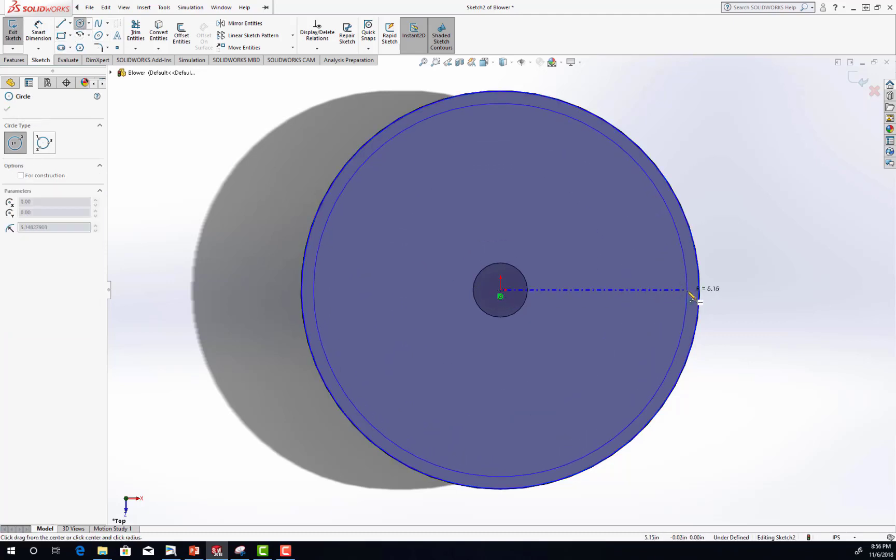
{"action": "left_click", "coordinate": [690, 293]}
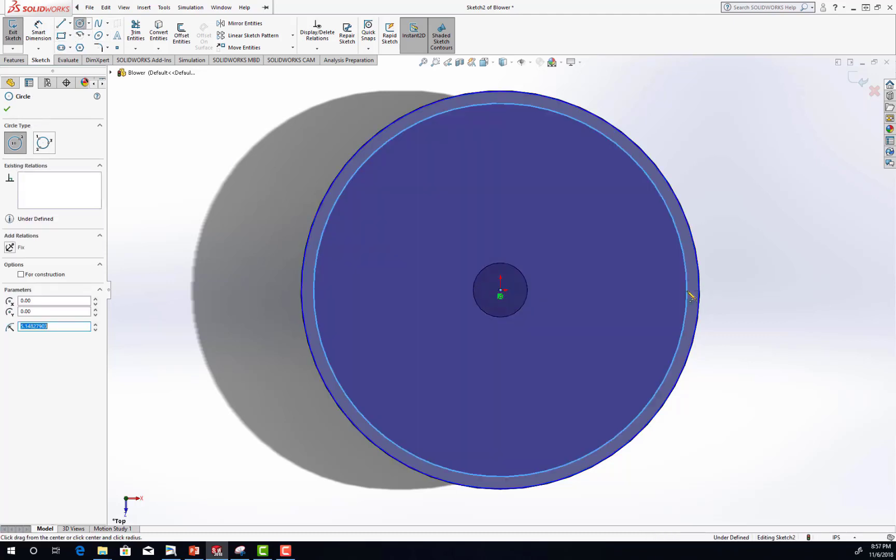
{"action": "left_click", "coordinate": [7, 109]}
- Dimension the outer circle's diameter as 11 in
{"action": "left_click", "coordinate": [39, 30]}
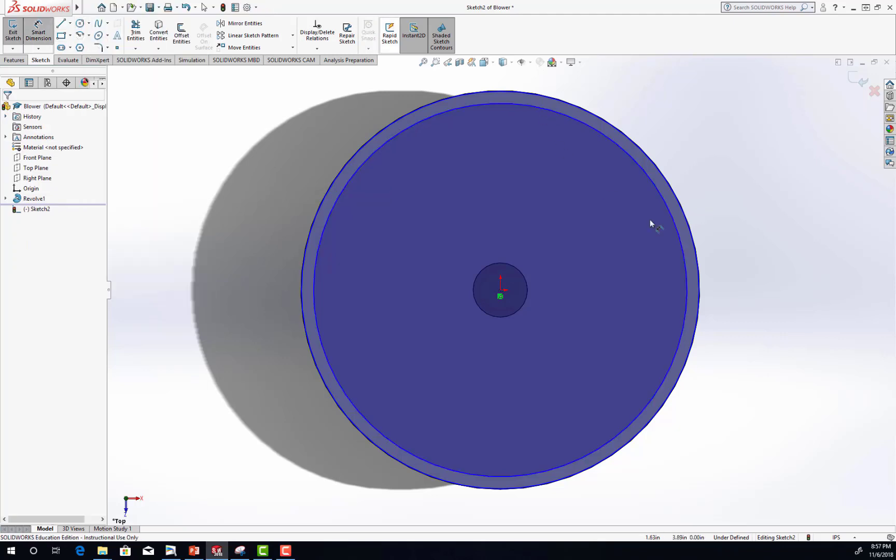
{"action": "left_click", "coordinate": [717, 264]}
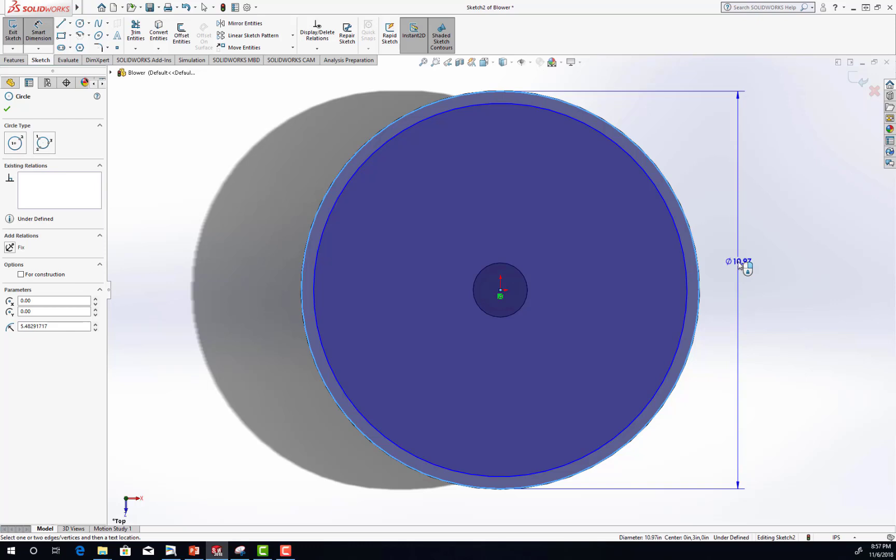
{"action": "left_click", "coordinate": [739, 262]}
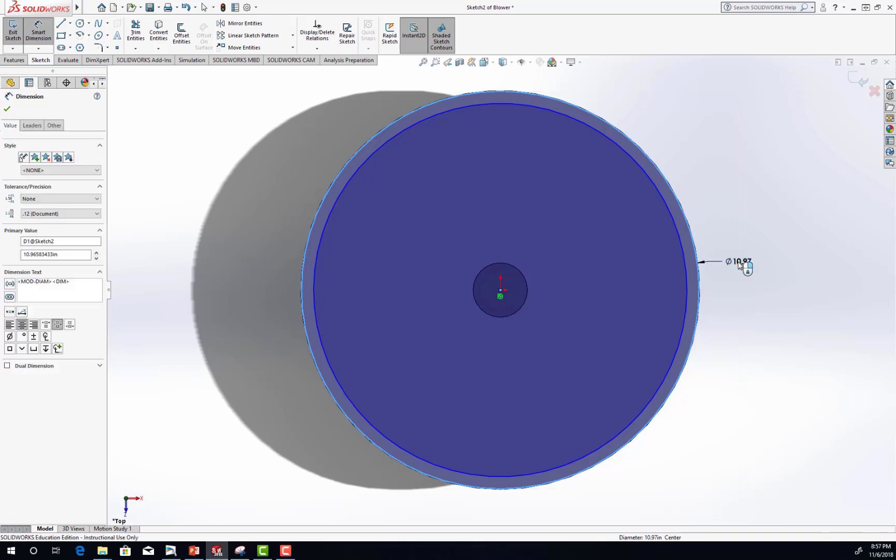
{"action": "type", "text": "11"}
{"action": "key", "text": "Return"}
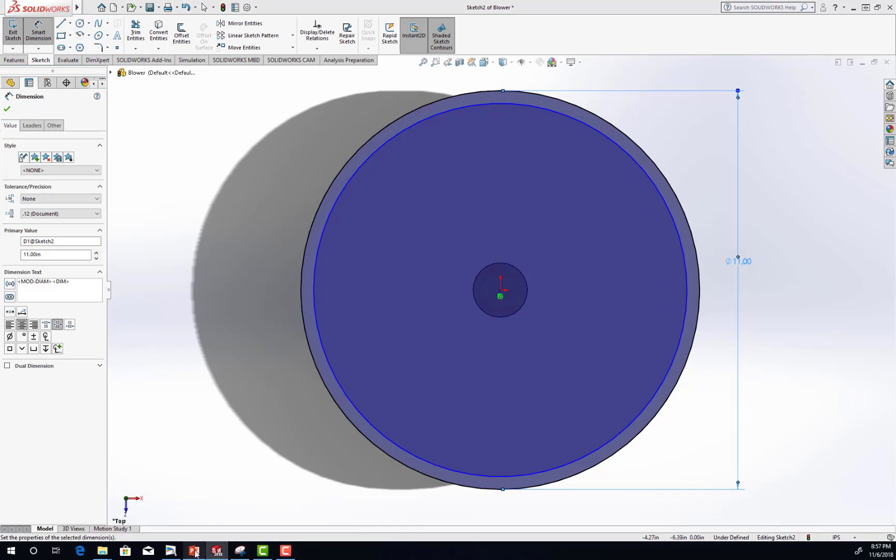
- Check the Figure 98 drawing in PowerPoint, return to SOLIDWORKS and dimension the inner circle's diameter as 5.5-.15 in
{"action": "left_click", "coordinate": [194, 551]}
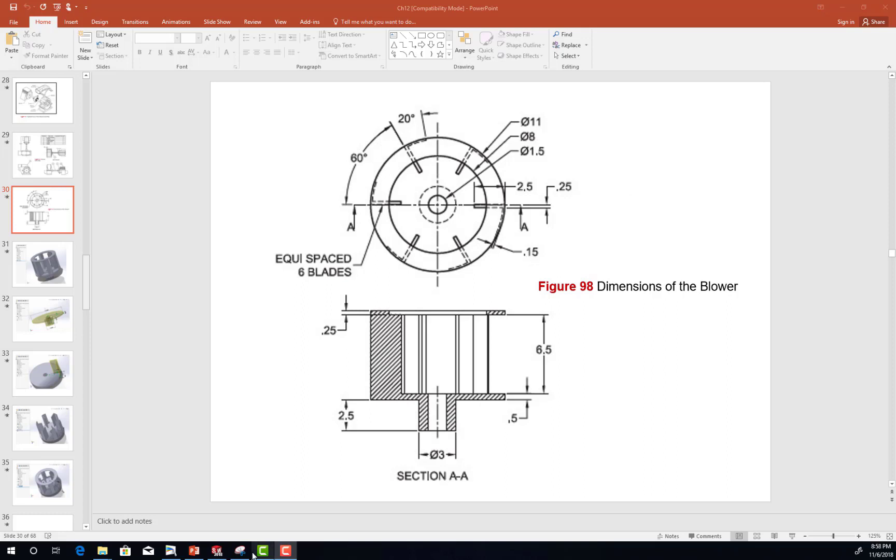
{"action": "mouse_move", "coordinate": [193, 556]}
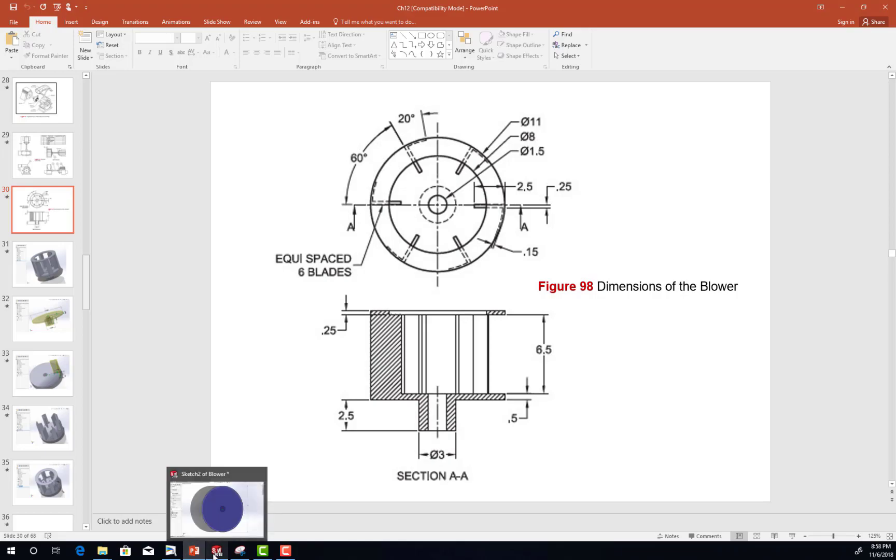
{"action": "left_click", "coordinate": [214, 554]}
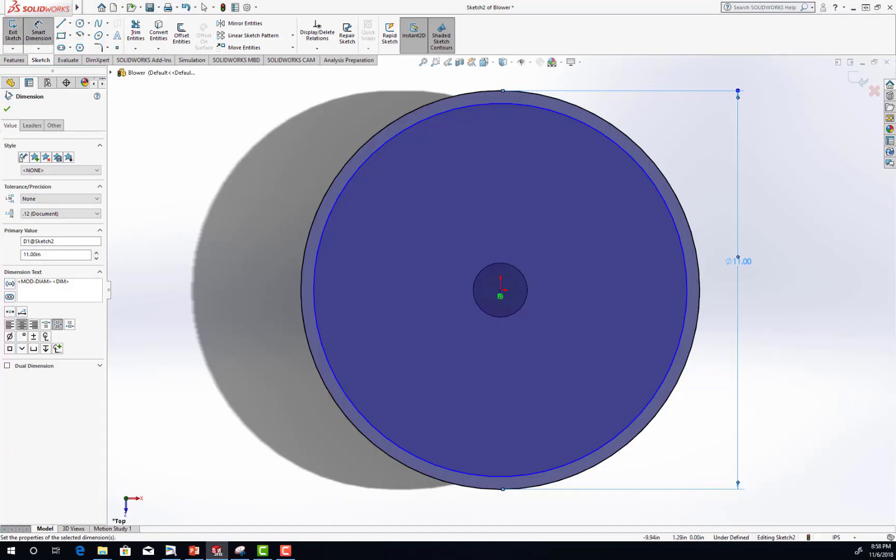
{"action": "left_click", "coordinate": [685, 267]}
{"action": "left_click", "coordinate": [785, 353]}
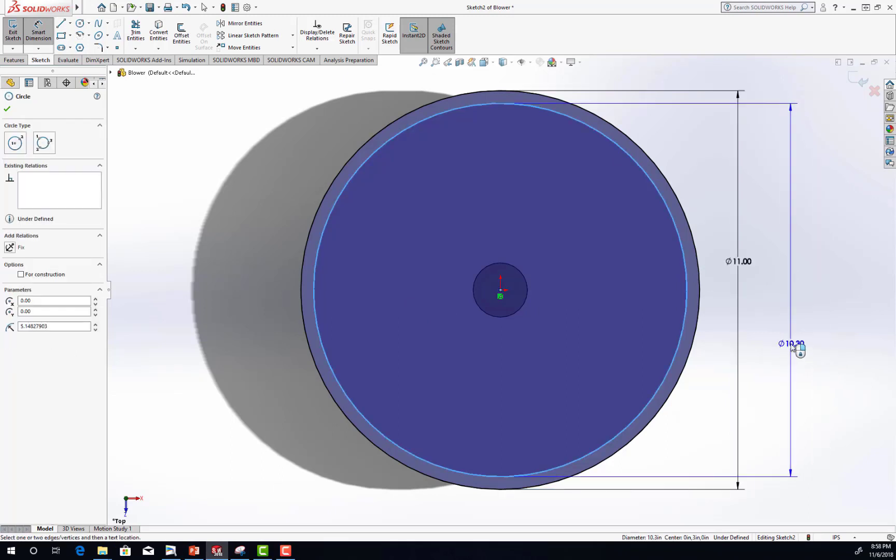
{"action": "left_click", "coordinate": [794, 349]}
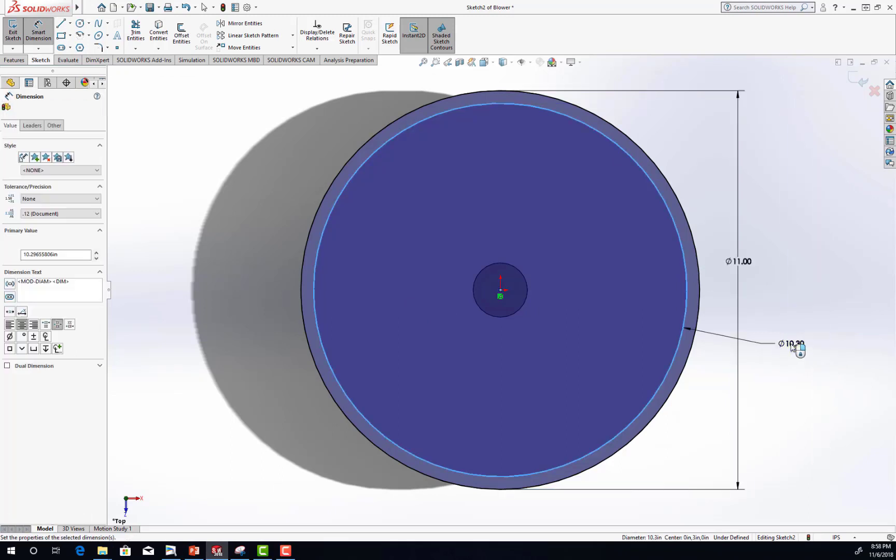
{"action": "type", "text": "5.5"}
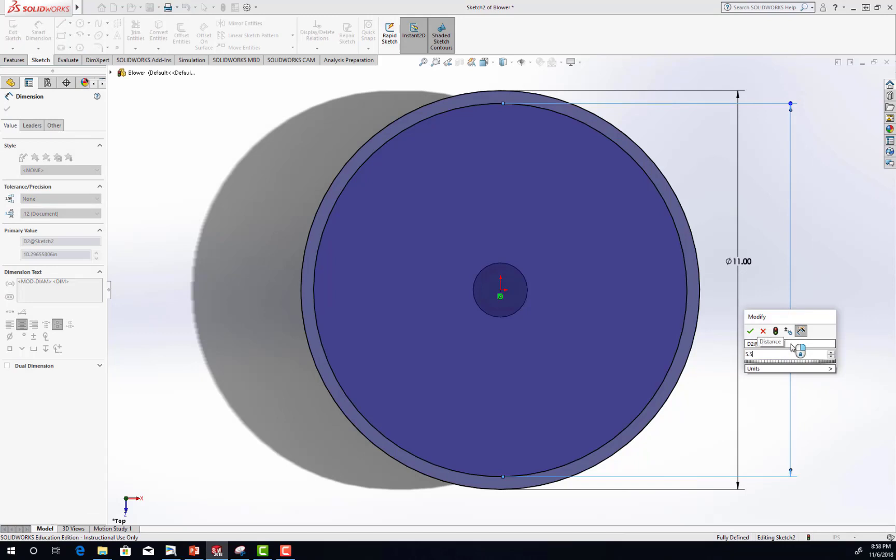
{"action": "type", "text": "-"}
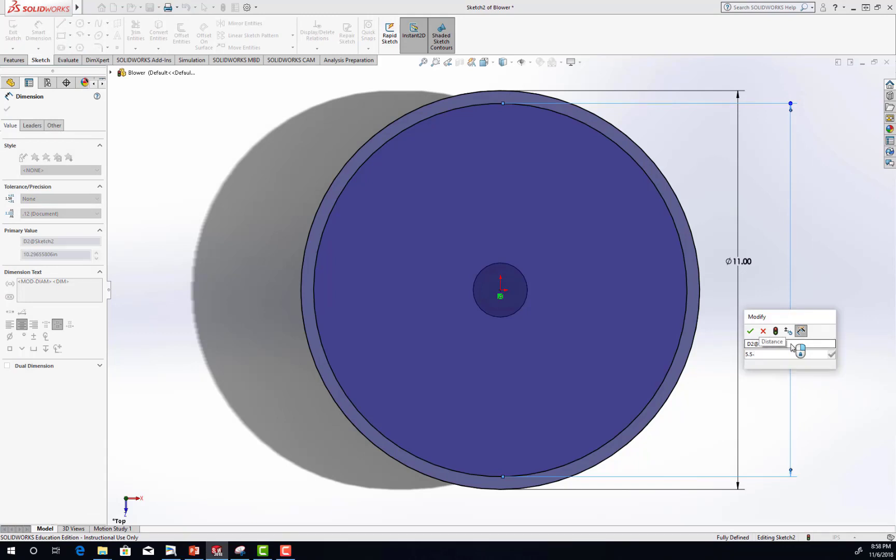
{"action": "type", "text": ".15"}
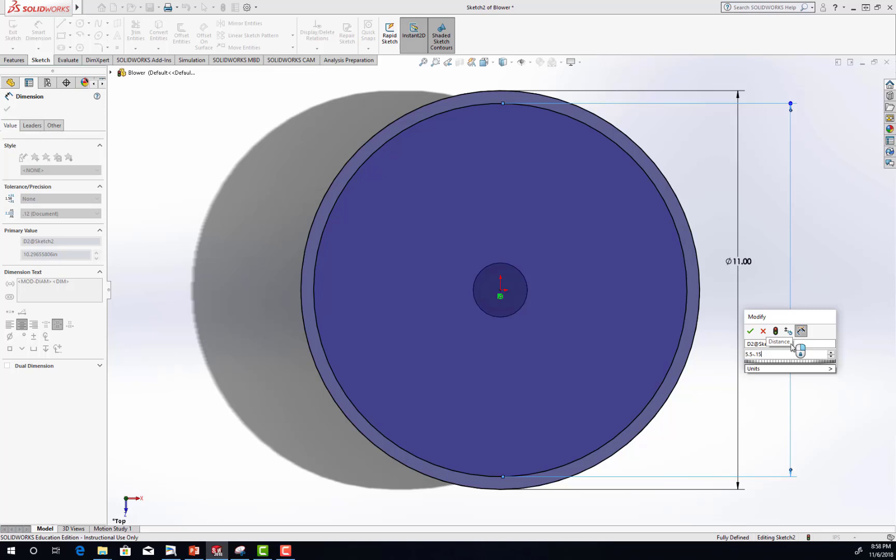
{"action": "key", "text": "Return"}
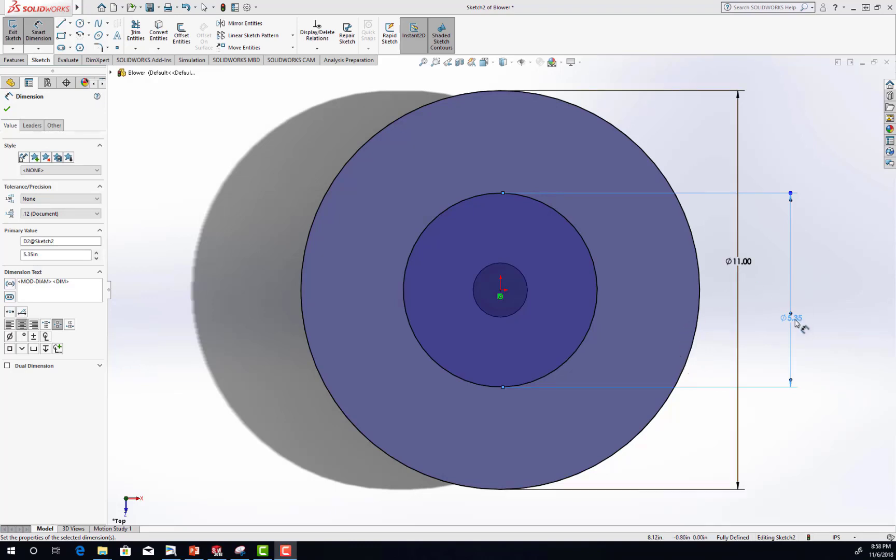
{"action": "key", "text": "Escape"}
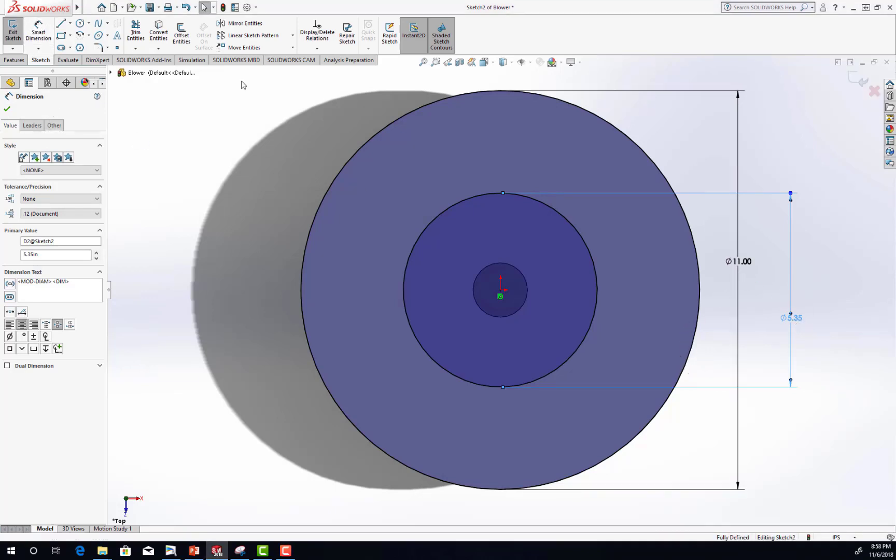
{"action": "key", "text": "Escape"}
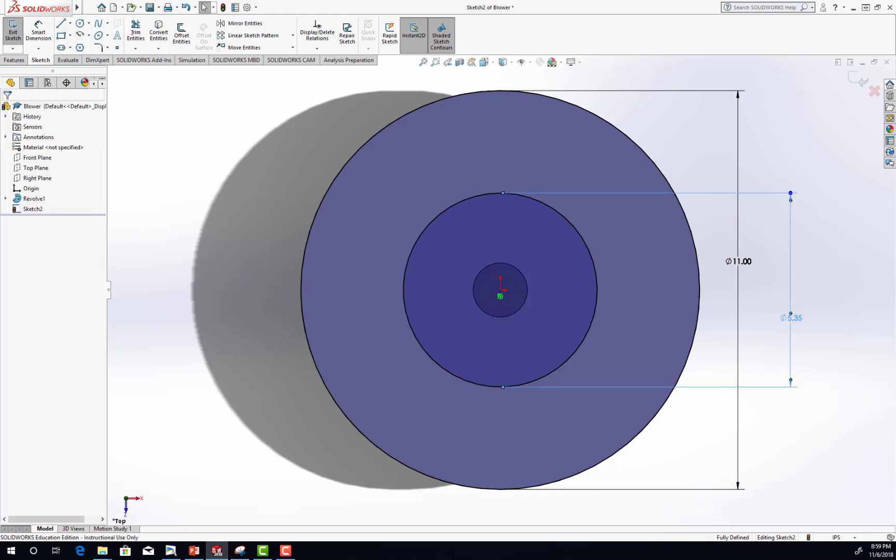
- Set the inner circle's diameter to 11-.15*2 in
{"action": "double_click", "coordinate": [791, 318]}
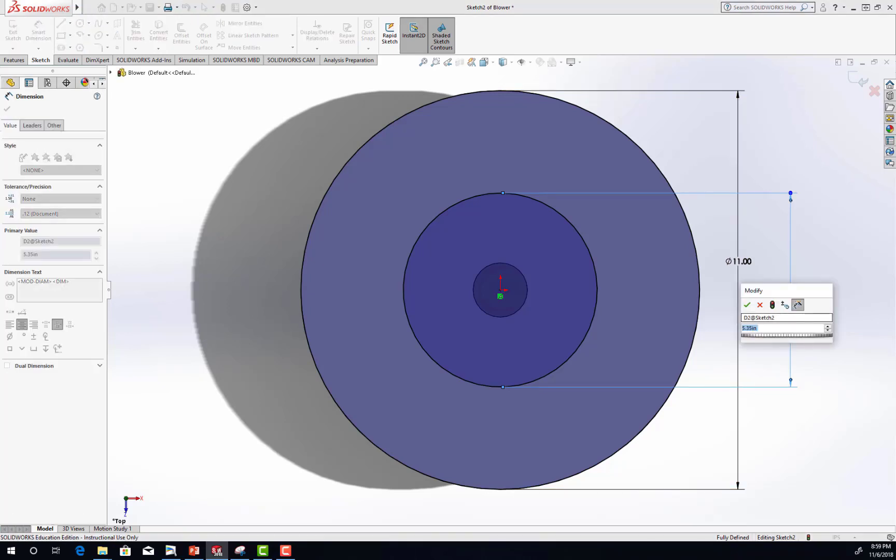
{"action": "type", "text": "11-"}
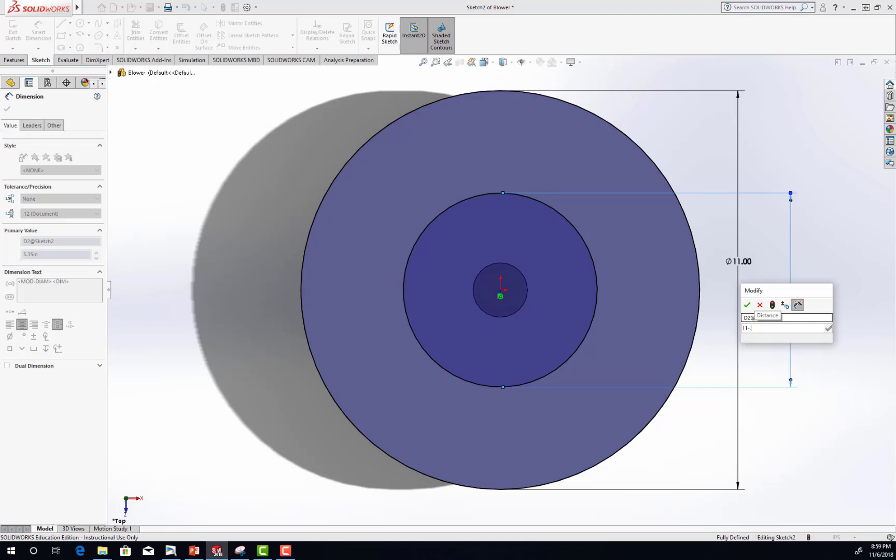
{"action": "type", "text": ".15*2"}
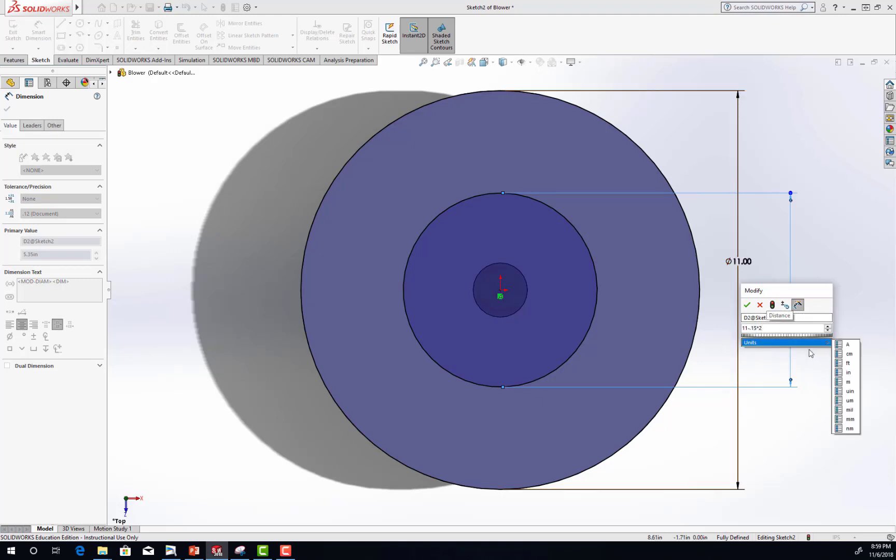
{"action": "left_click", "coordinate": [747, 305]}
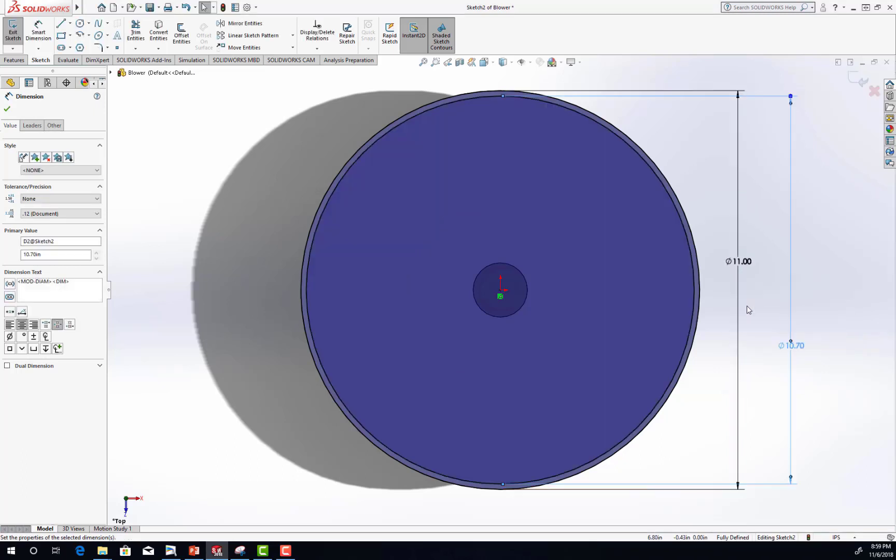
{"action": "left_click", "coordinate": [6, 108]}
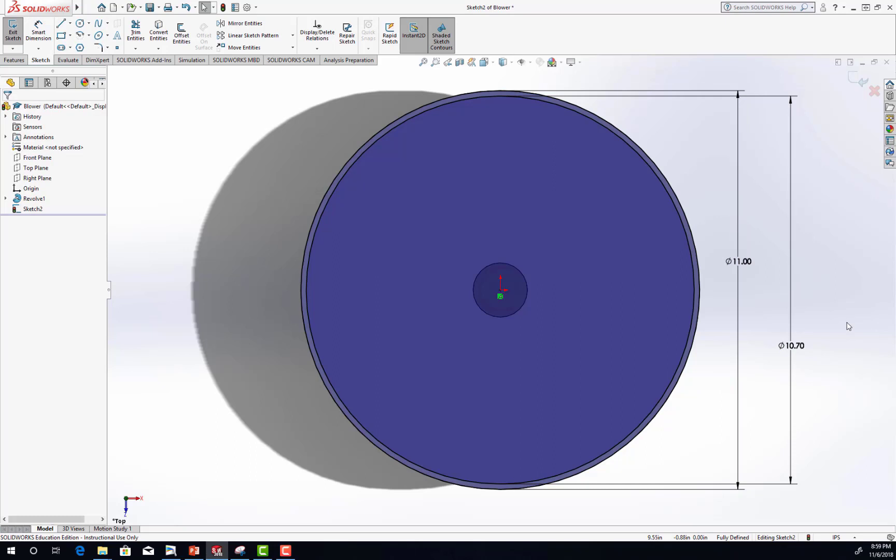
- Sketch the blade outline from the outer circle's right quadrant: about 2.94 in horizontally inward, 0.25 in down, and horizontally back to the inner circle
{"action": "left_click", "coordinate": [61, 24]}
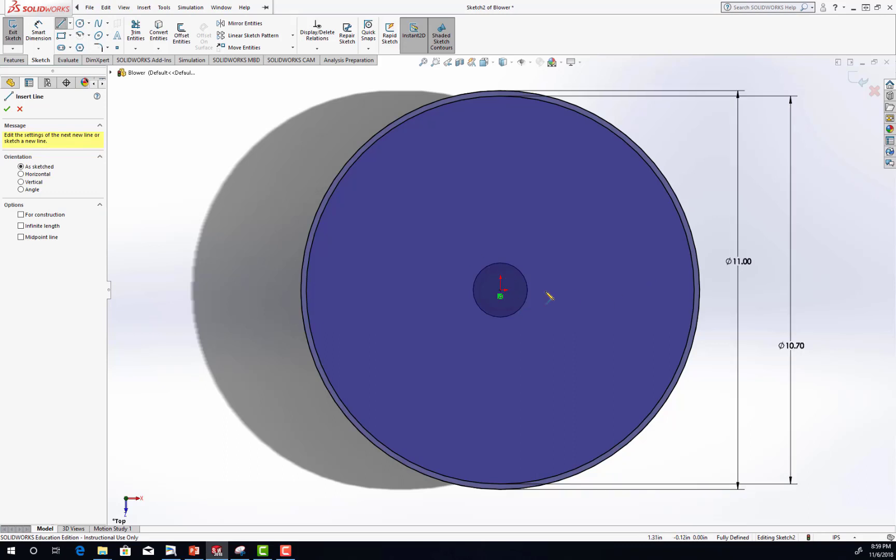
{"action": "left_click", "coordinate": [699, 291]}
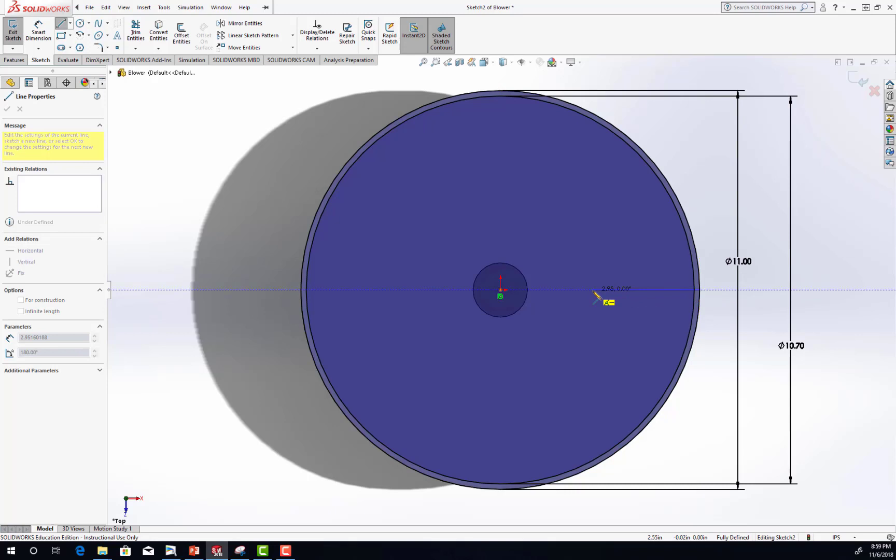
{"action": "left_click", "coordinate": [593, 291]}
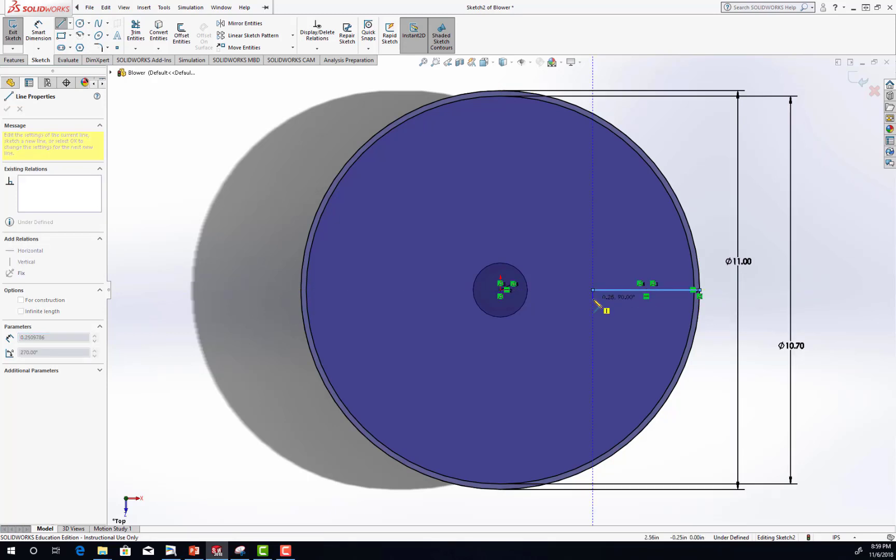
{"action": "left_click", "coordinate": [593, 299]}
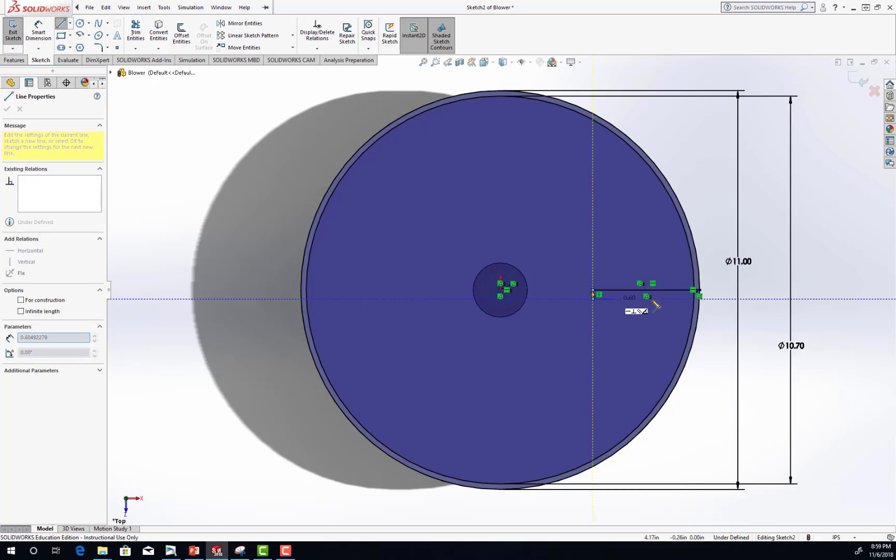
{"action": "left_click", "coordinate": [694, 299]}
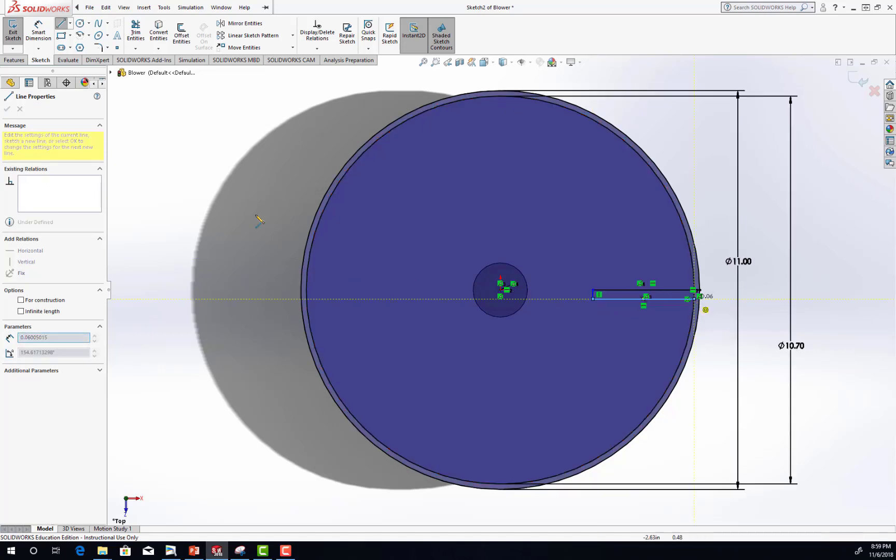
{"action": "left_click", "coordinate": [21, 109]}
{"action": "key", "text": "Escape"}
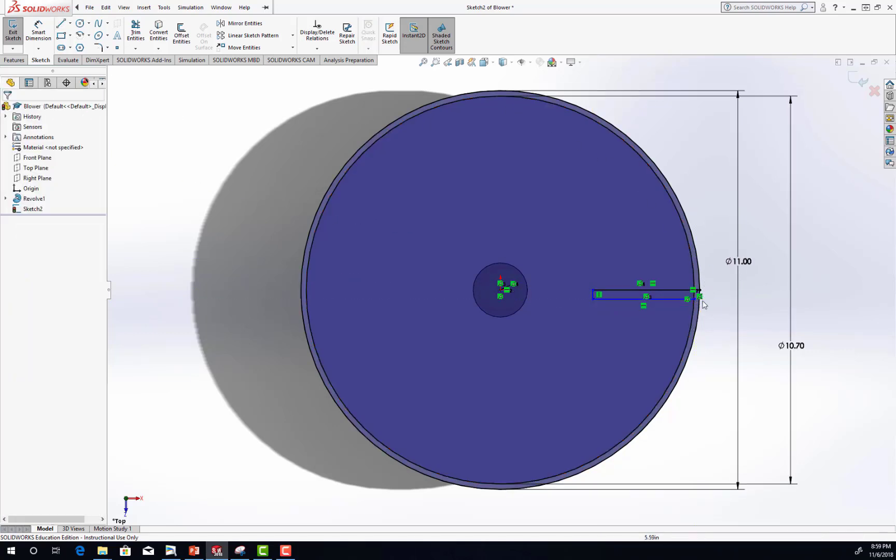
- Move the outer end point of the lower blade line slightly along the inner circle to test its attachment
{"action": "scroll", "coordinate": [700, 310], "scroll_direction": "up", "scroll_amount": 1}
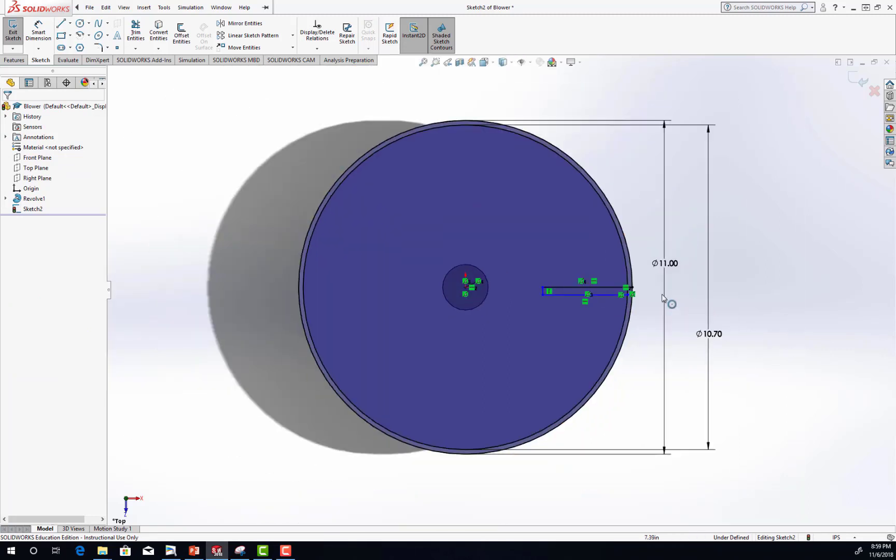
{"action": "scroll", "coordinate": [632, 300], "scroll_direction": "down", "scroll_amount": 3}
{"action": "mouse_move", "coordinate": [603, 294]}
{"action": "left_mouse_down"}
{"action": "mouse_move", "coordinate": [584, 296]}
{"action": "mouse_move", "coordinate": [608, 300]}
{"action": "mouse_move", "coordinate": [610, 330]}
{"action": "mouse_move", "coordinate": [610, 294]}
{"action": "left_mouse_up"}
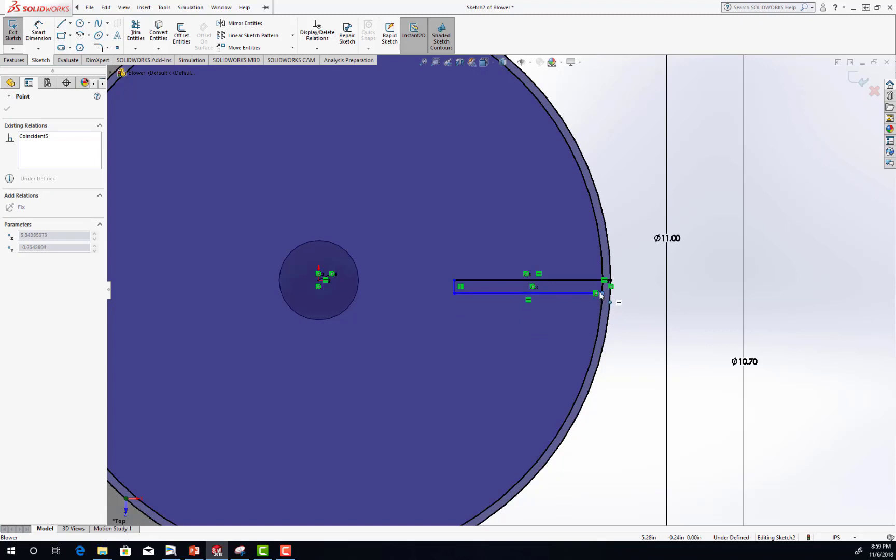
{"action": "left_click", "coordinate": [786, 197]}
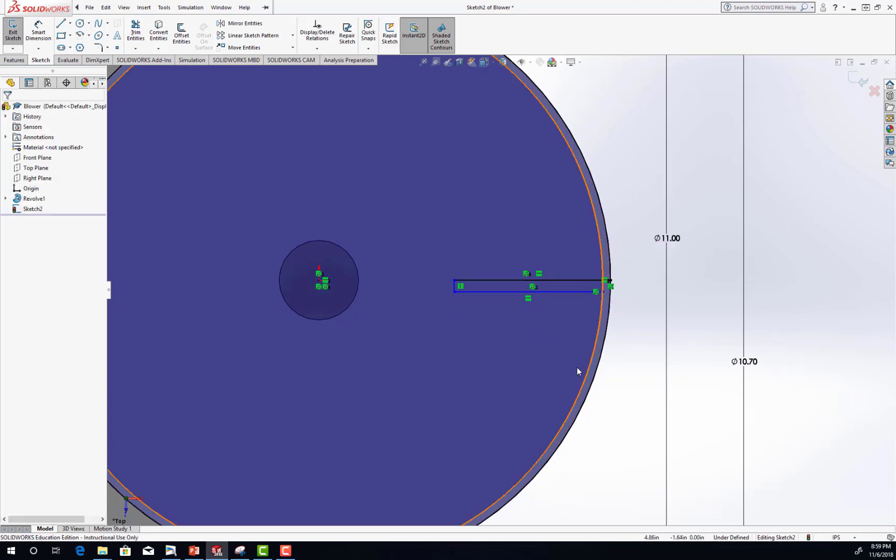
- Check the Figure 98 drawing in PowerPoint, return to SOLIDWORKS and dimension the upper blade line's length as 2.5 in
{"action": "left_click", "coordinate": [194, 550]}
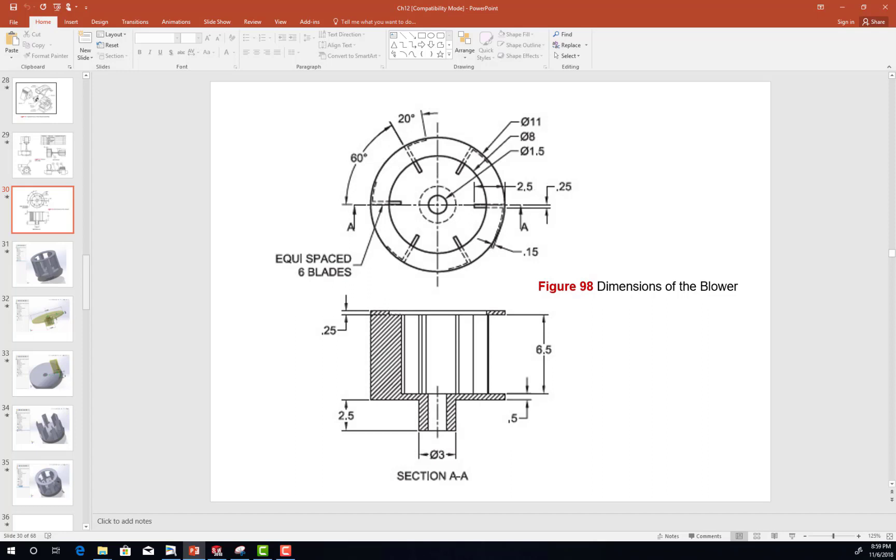
{"action": "left_click", "coordinate": [224, 554]}
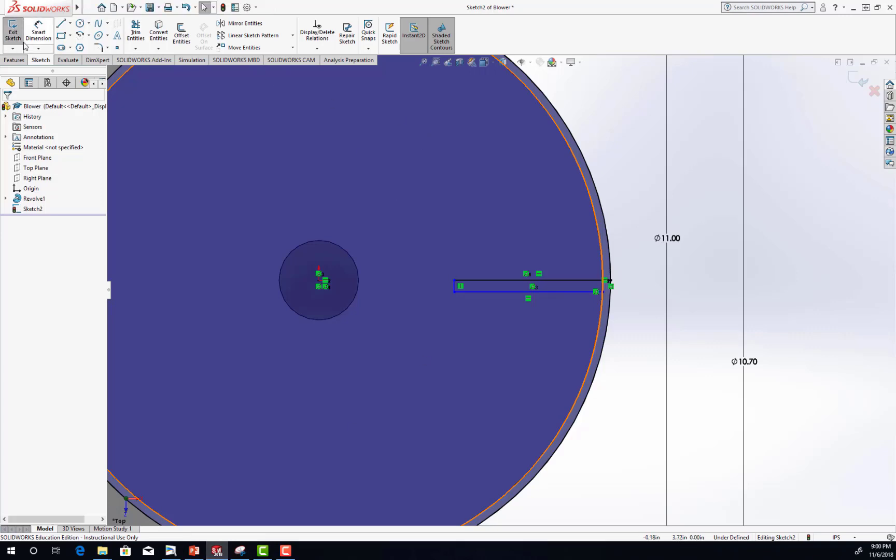
{"action": "left_click", "coordinate": [37, 33]}
{"action": "left_click", "coordinate": [506, 281]}
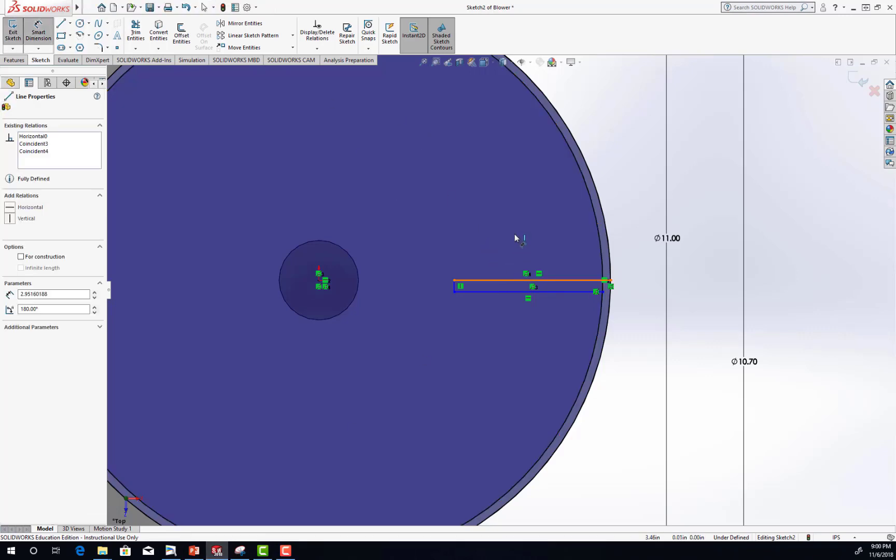
{"action": "left_click", "coordinate": [527, 232]}
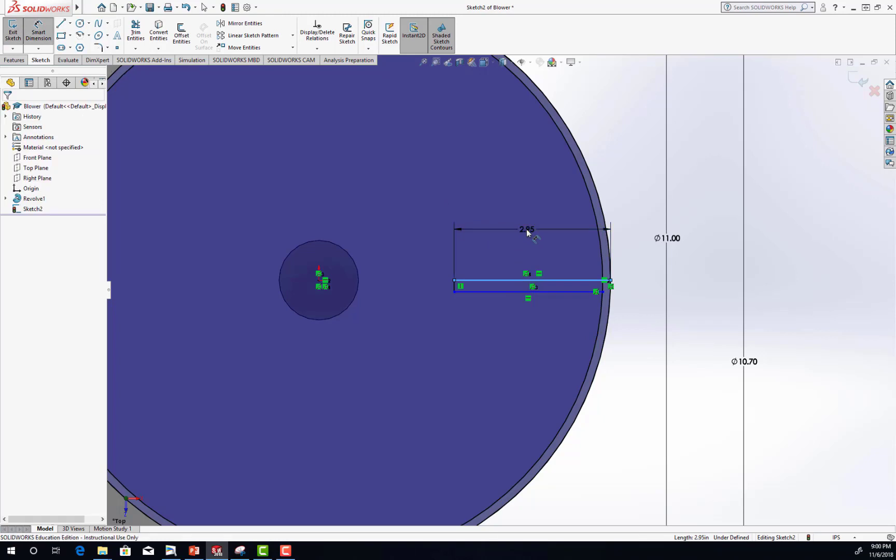
{"action": "type", "text": "2.5"}
{"action": "key", "text": "Return"}
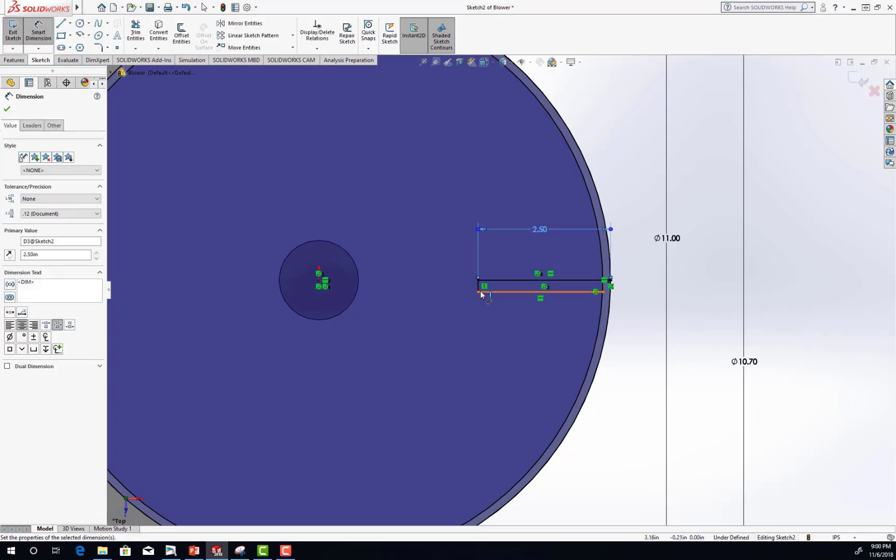
{"action": "left_click", "coordinate": [479, 288]}
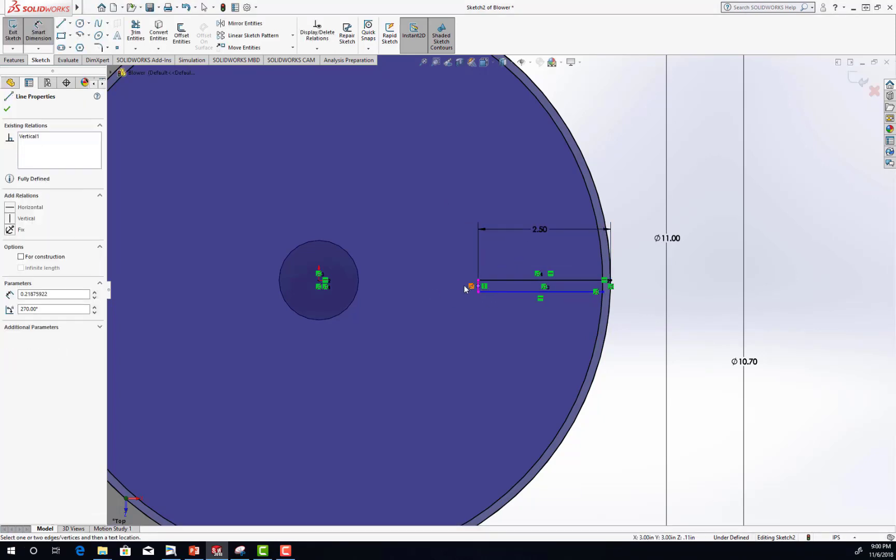
{"action": "scroll", "coordinate": [460, 294], "scroll_direction": "down", "scroll_amount": 2}
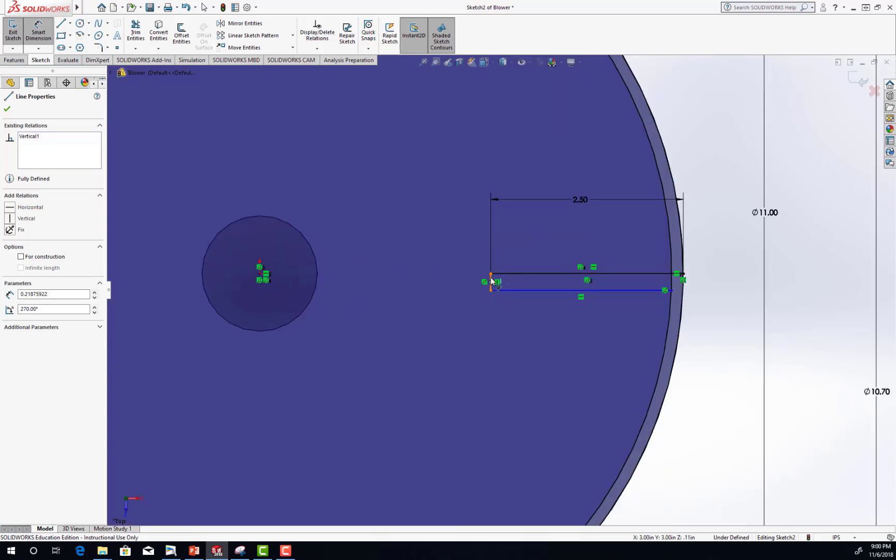
{"action": "left_click", "coordinate": [491, 282]}
{"action": "left_click", "coordinate": [411, 284]}
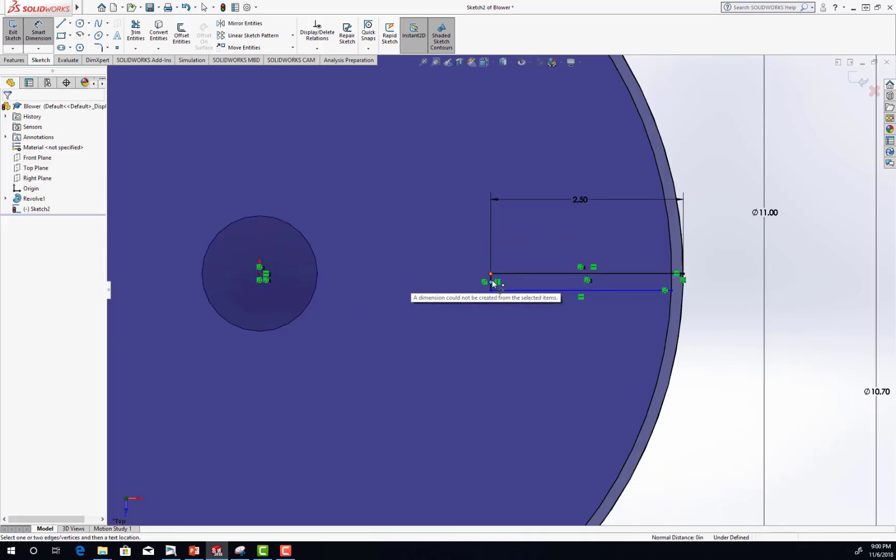
{"action": "left_click", "coordinate": [491, 290]}
{"action": "left_click", "coordinate": [403, 294]}
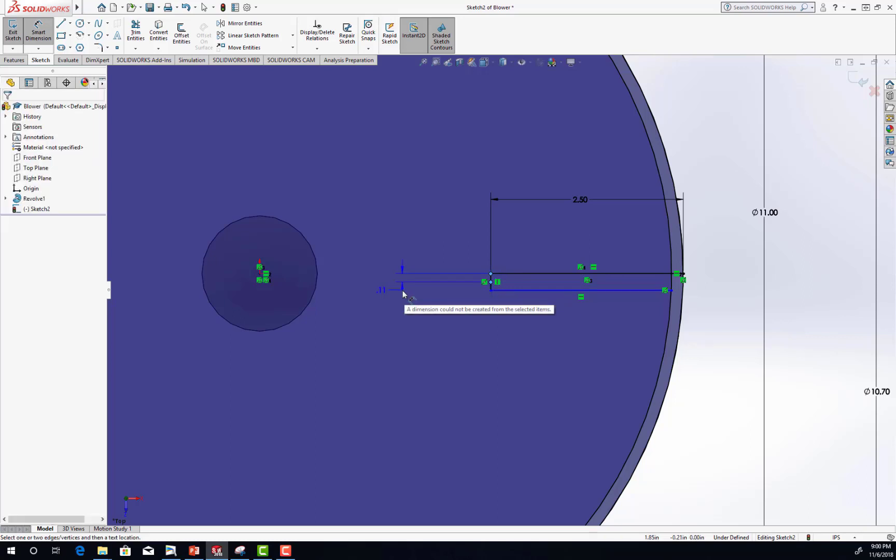
{"action": "key", "text": "Escape"}
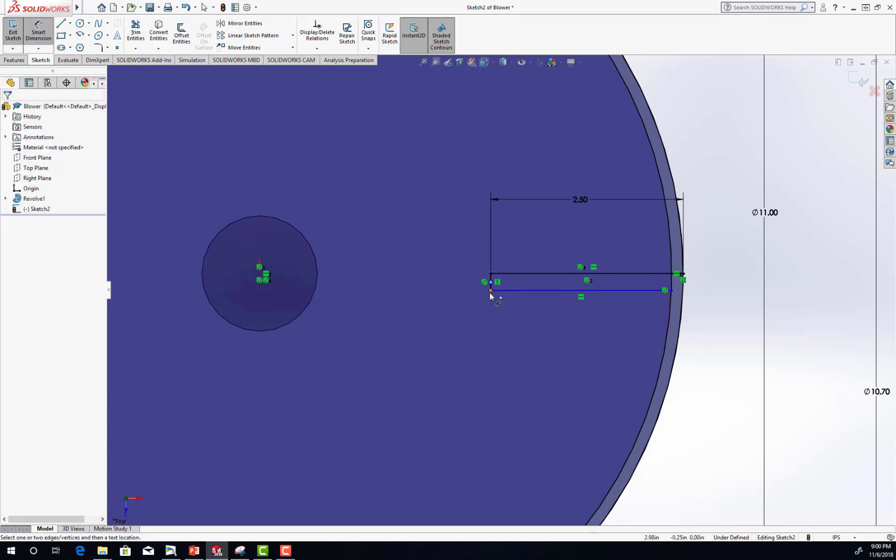
{"action": "key", "text": "Escape"}
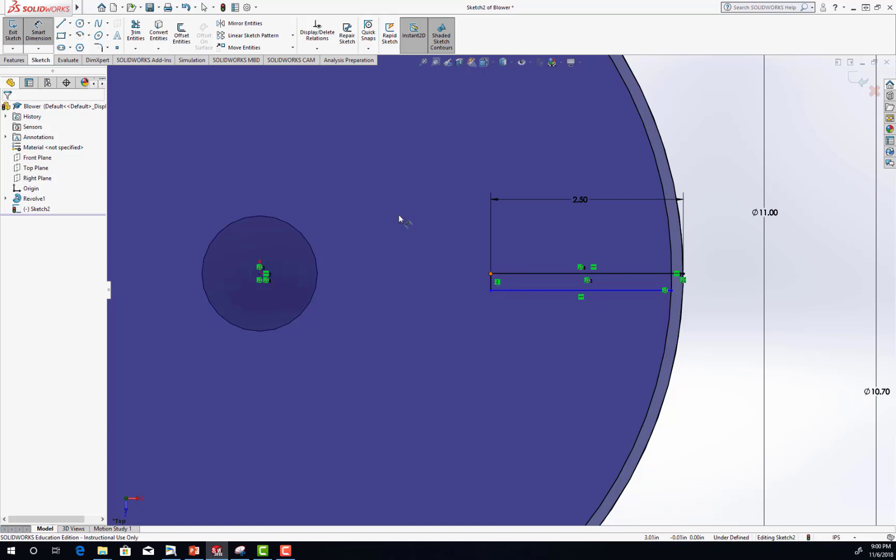
- Dimension the blade's short vertical end line as .25 in
{"action": "left_click", "coordinate": [491, 281]}
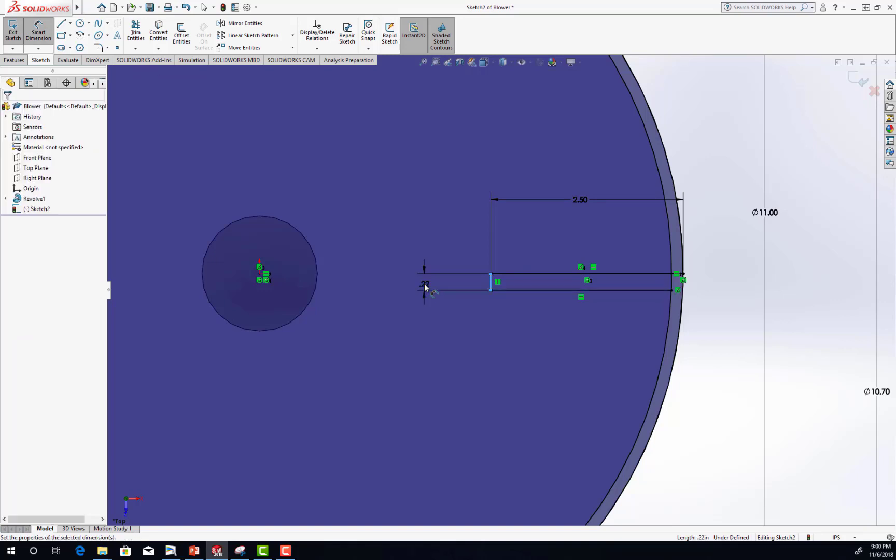
{"action": "left_click", "coordinate": [425, 286]}
{"action": "type", "text": ".25"}
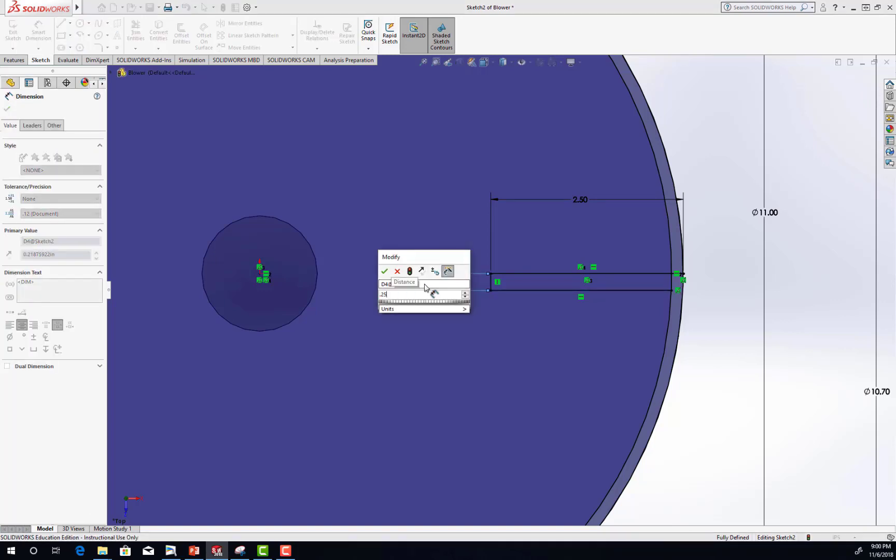
{"action": "key", "text": "Return"}
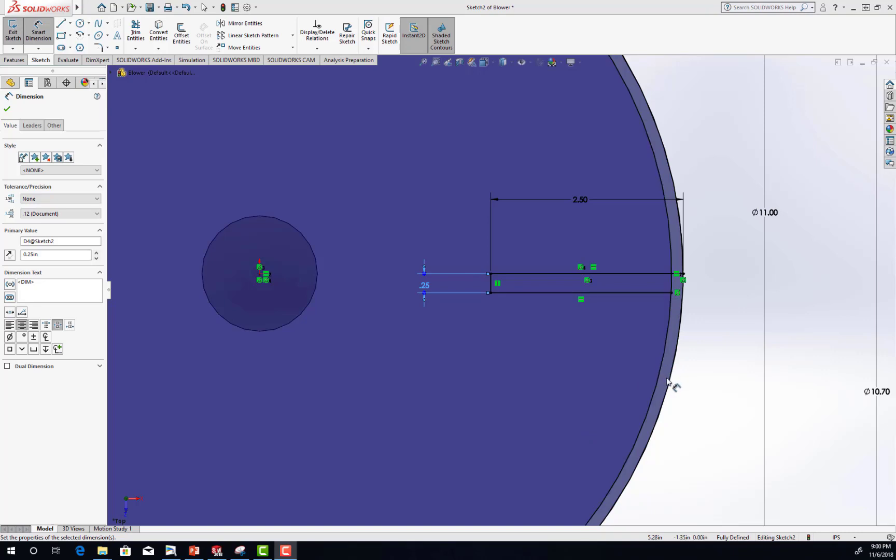
- Check the angle in the PowerPoint drawing, return to SOLIDWORKS and sketch a centerline about 6.16 in long from the origin, sloping down past the outer circle
{"action": "left_click", "coordinate": [194, 551]}
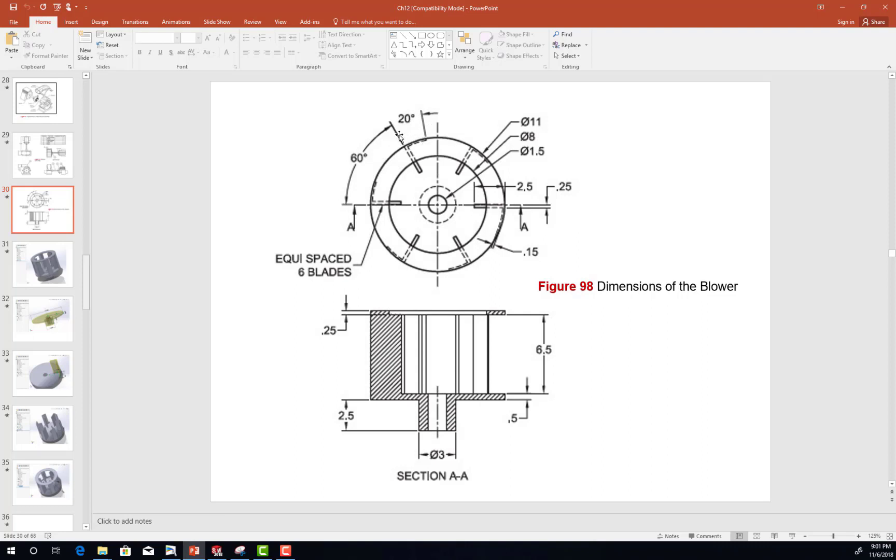
{"action": "left_click", "coordinate": [217, 551]}
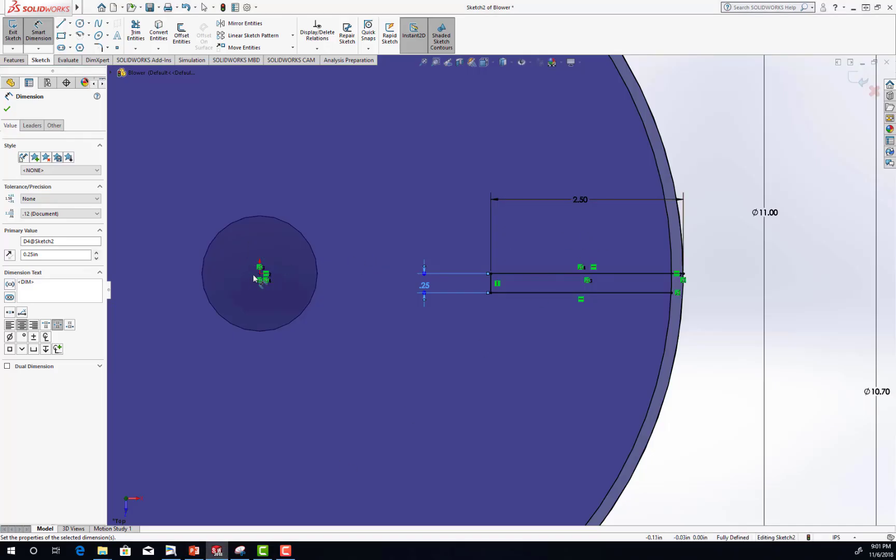
{"action": "key", "text": "f"}
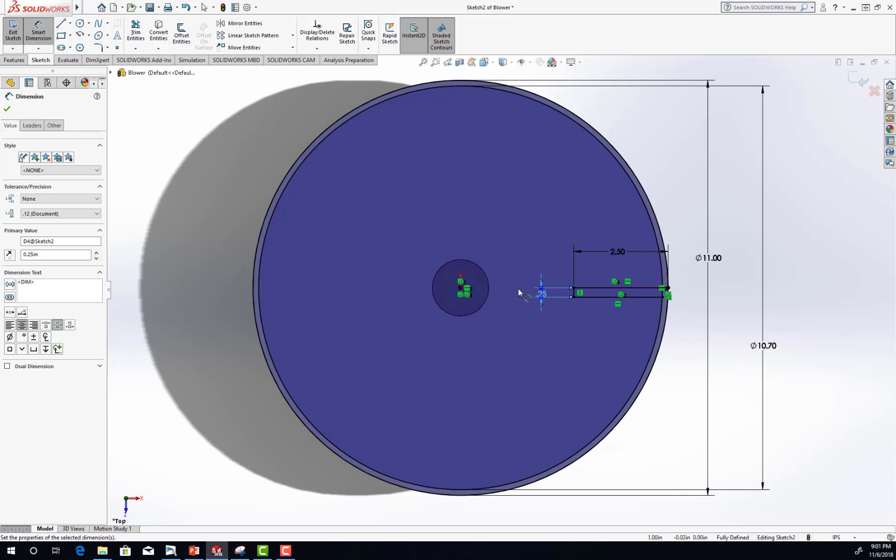
{"action": "left_click", "coordinate": [70, 24]}
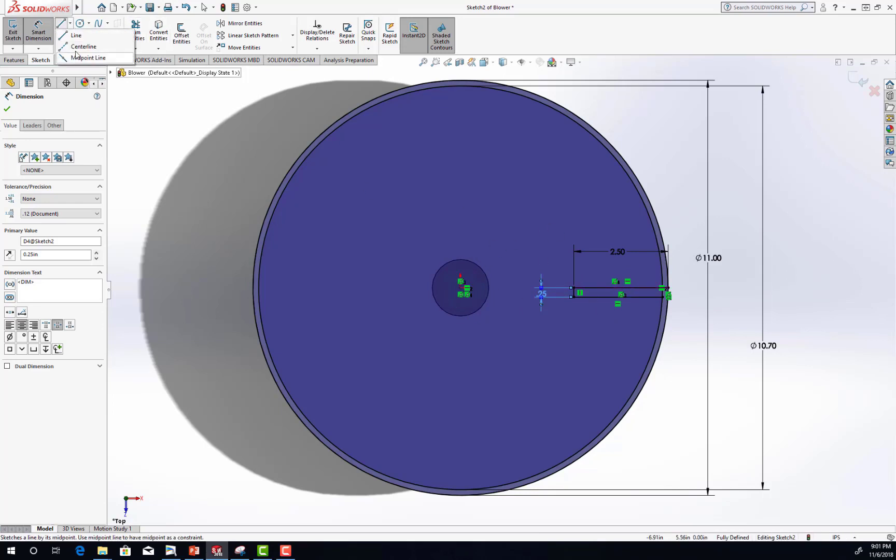
{"action": "left_click", "coordinate": [78, 42]}
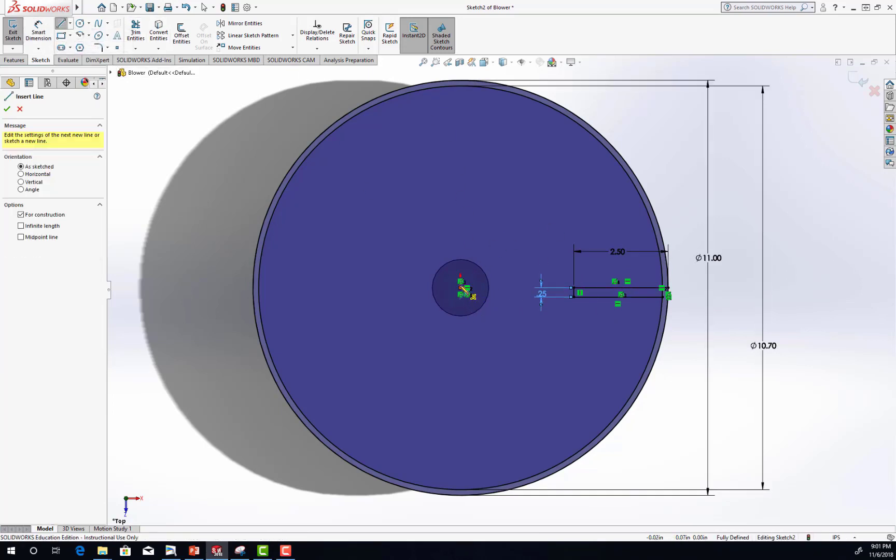
{"action": "left_click", "coordinate": [471, 294]}
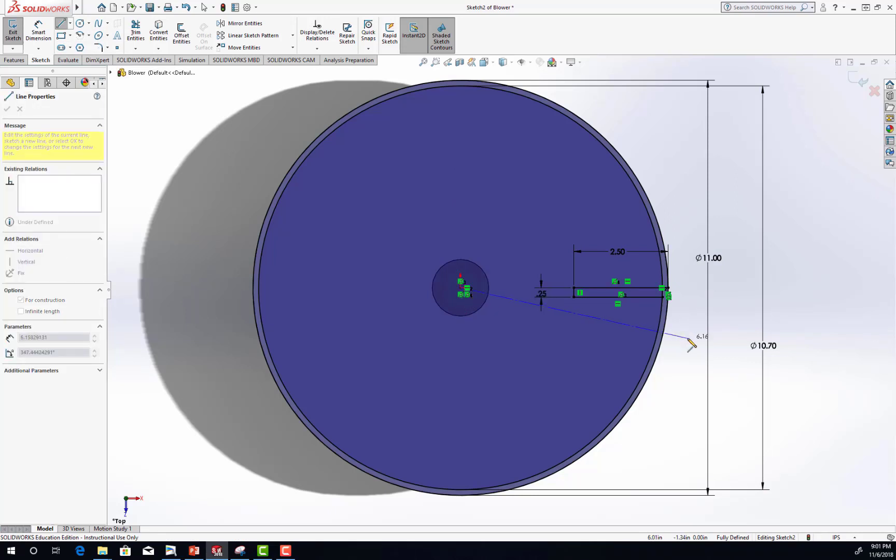
{"action": "left_click", "coordinate": [688, 338]}
{"action": "key", "text": "Escape"}
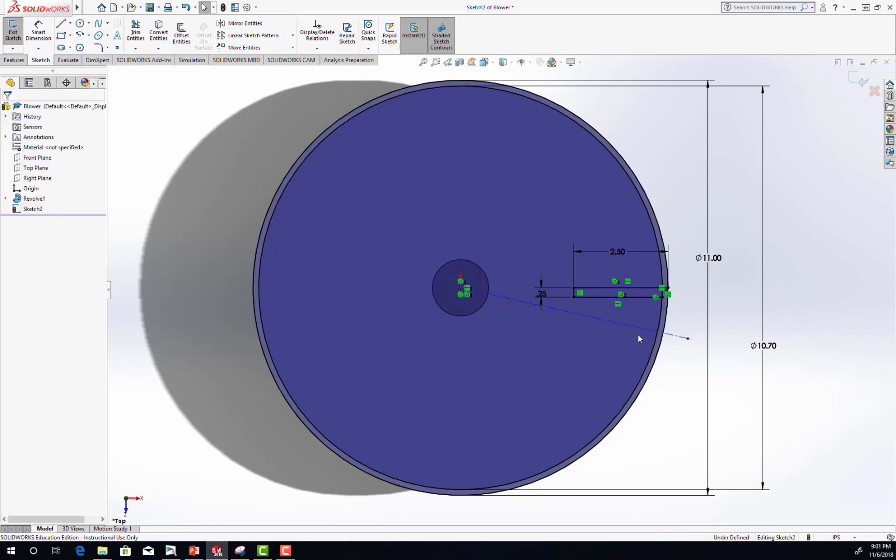
- Dimension the angle between the upper blade line and the centerline as 20 degrees
{"action": "left_click", "coordinate": [37, 31]}
{"action": "left_click", "coordinate": [643, 289]}
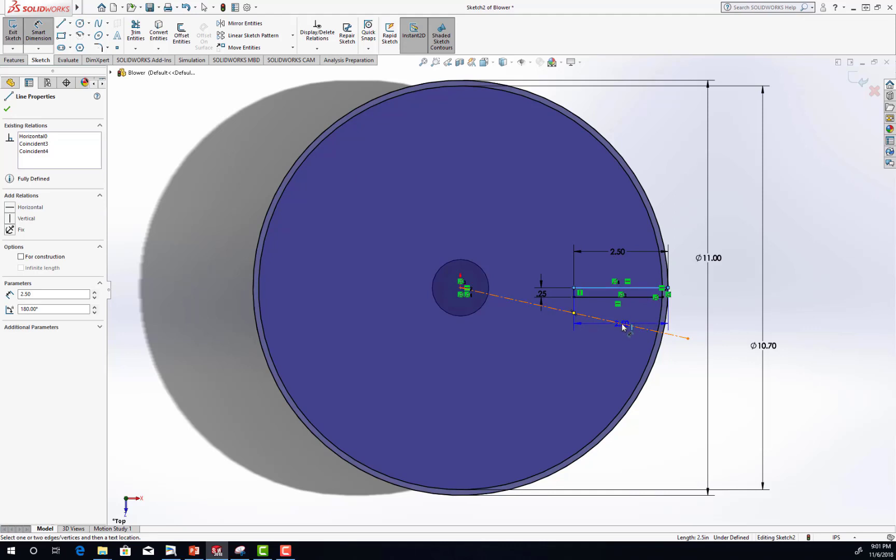
{"action": "left_click", "coordinate": [623, 327]}
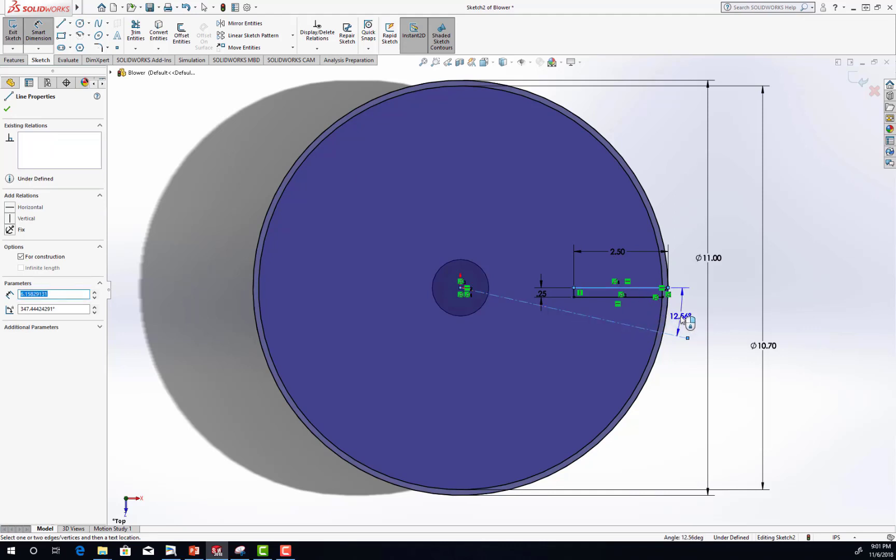
{"action": "left_click", "coordinate": [682, 320]}
{"action": "key", "text": "Return"}
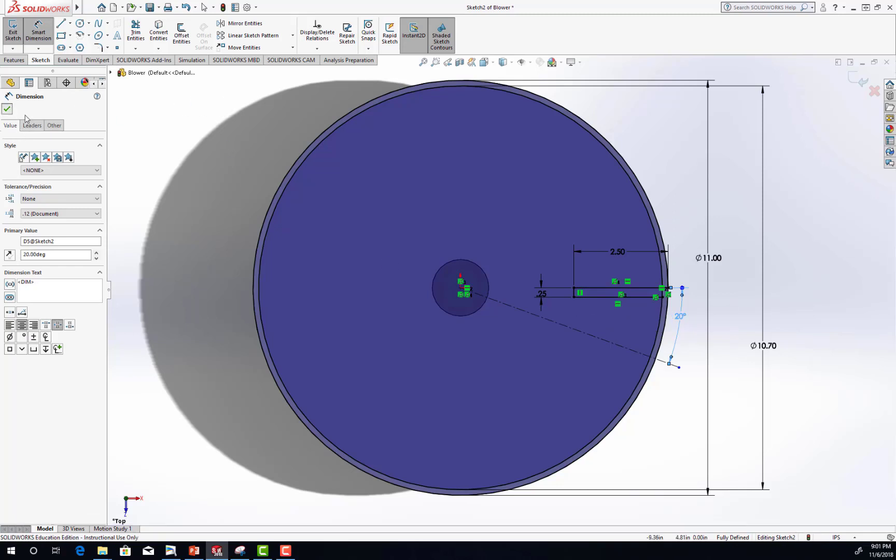
{"action": "key", "text": "Escape"}
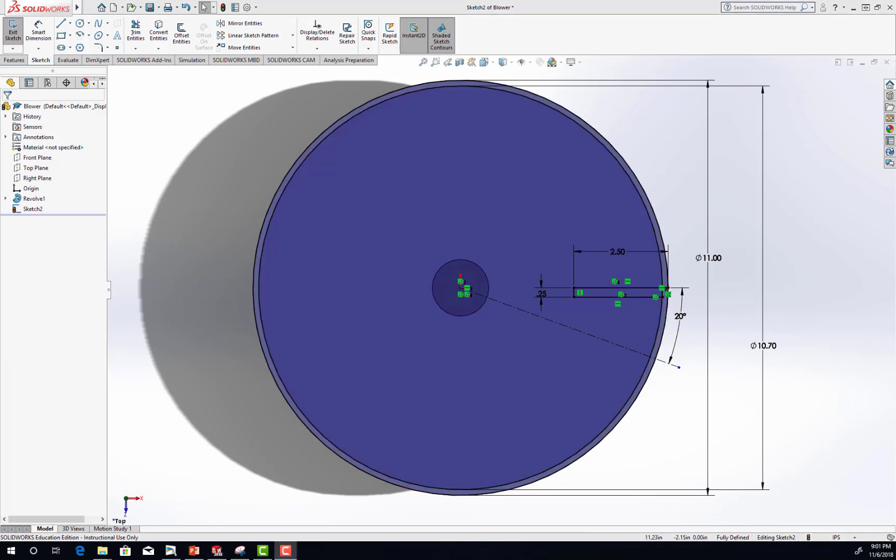
- Trim both circles to the arcs between the blade and the centerline with Trim to closest, removing the inner arc piece crossing the blade
{"action": "left_click", "coordinate": [142, 34]}
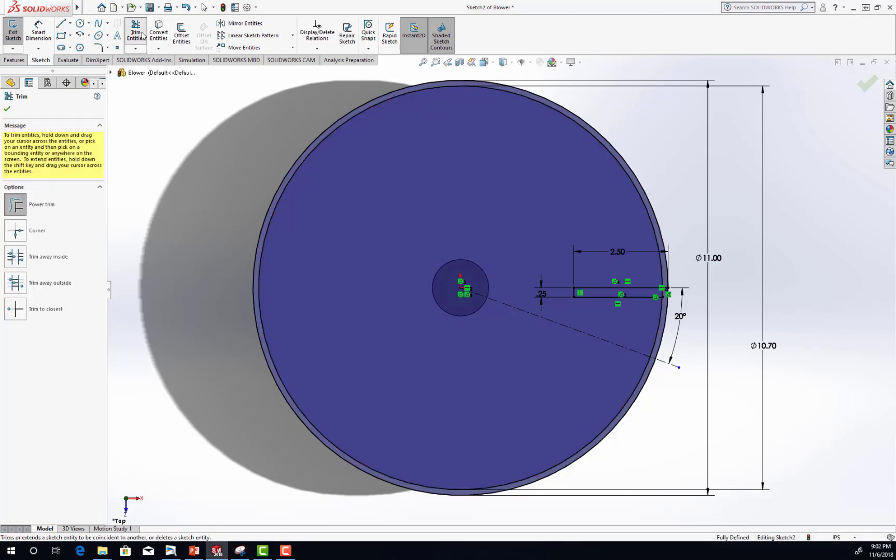
{"action": "left_click", "coordinate": [15, 309]}
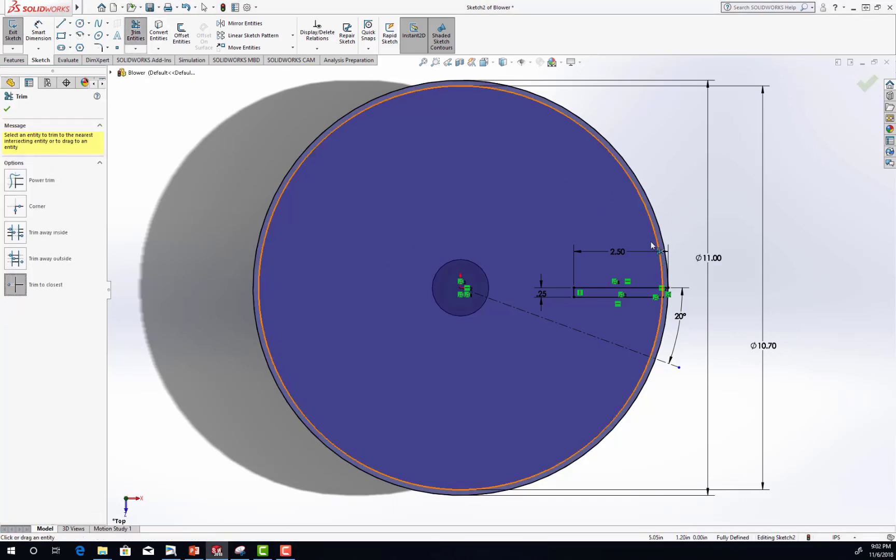
{"action": "left_click", "coordinate": [648, 381]}
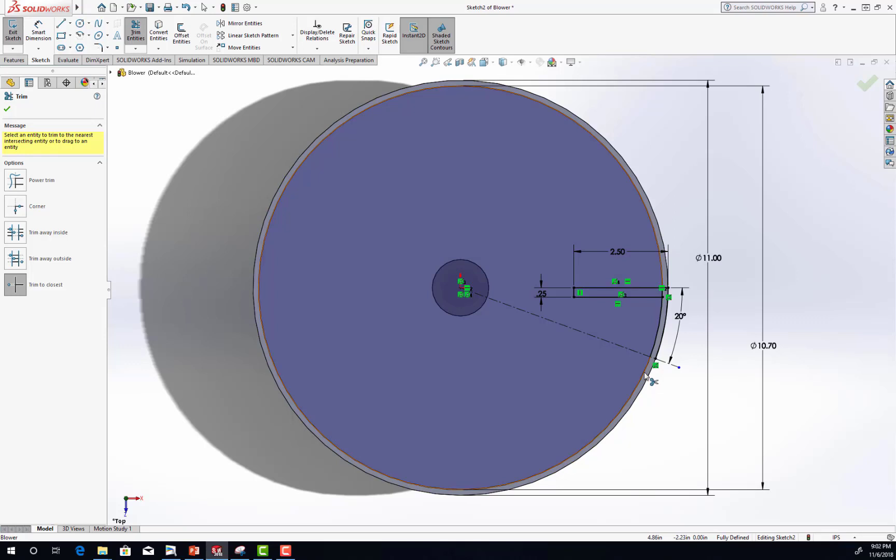
{"action": "left_click", "coordinate": [646, 378]}
{"action": "scroll", "coordinate": [679, 304], "scroll_direction": "down", "scroll_amount": 2}
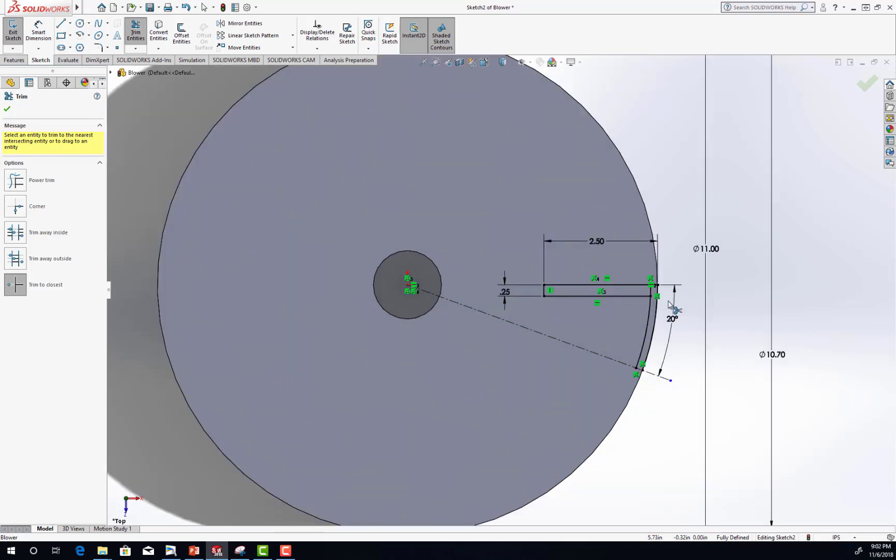
{"action": "scroll", "coordinate": [651, 294], "scroll_direction": "down", "scroll_amount": 3}
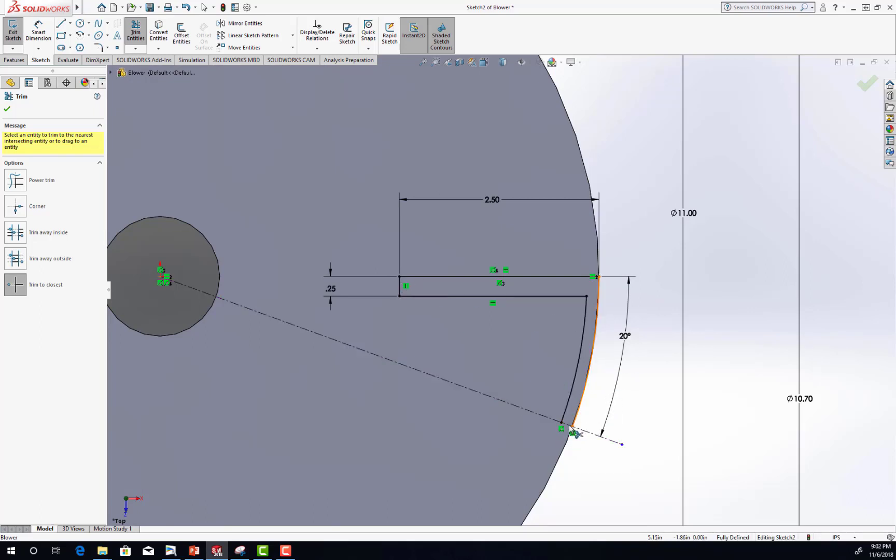
{"action": "left_click", "coordinate": [7, 109]}
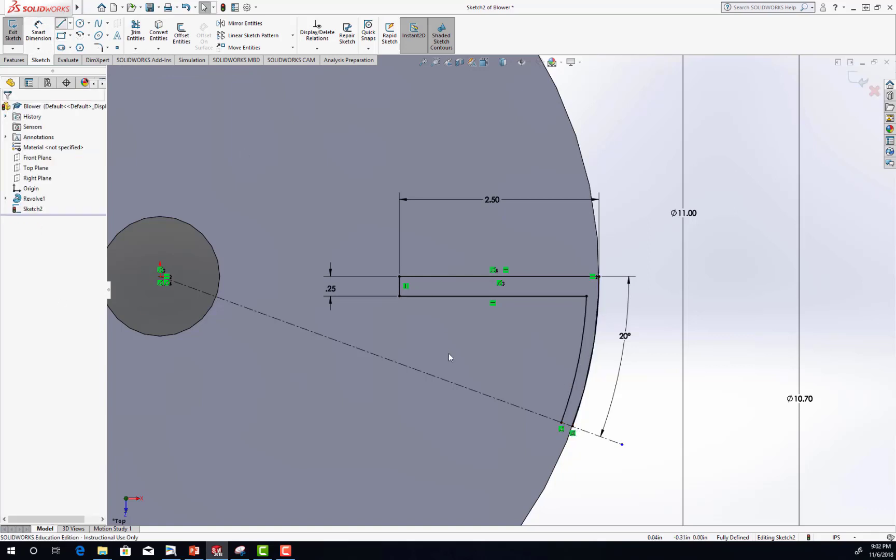
- Close the blade profile with a 0.15 in line along the centerline, joining the lower ends of the inner and outer arcs
{"action": "left_click_drag", "start_coordinate": [563, 423], "coordinate": [572, 426]}
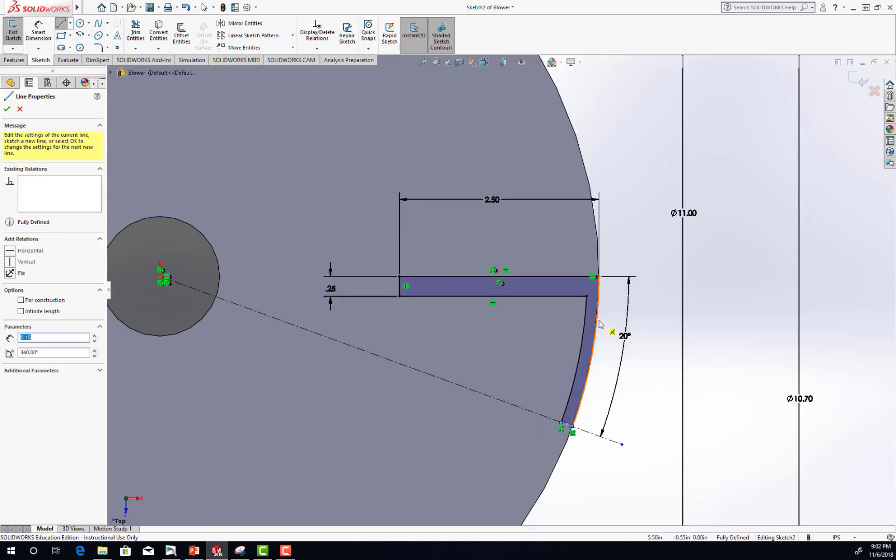
{"action": "left_click", "coordinate": [7, 109]}
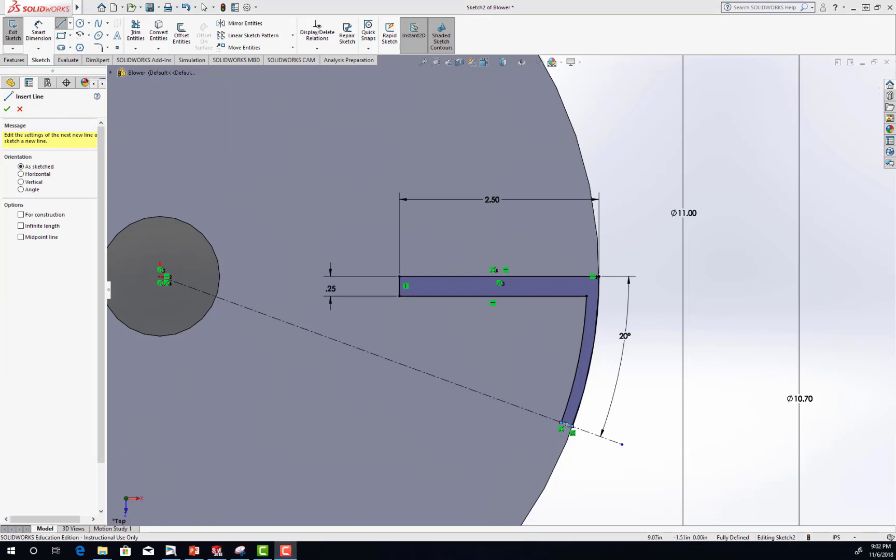
{"action": "left_click", "coordinate": [7, 109]}
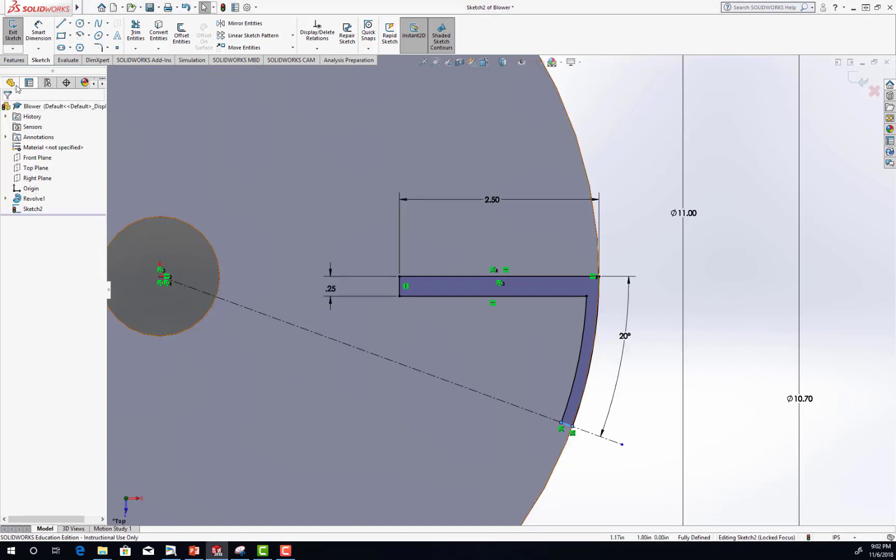
{"action": "left_click", "coordinate": [19, 61]}
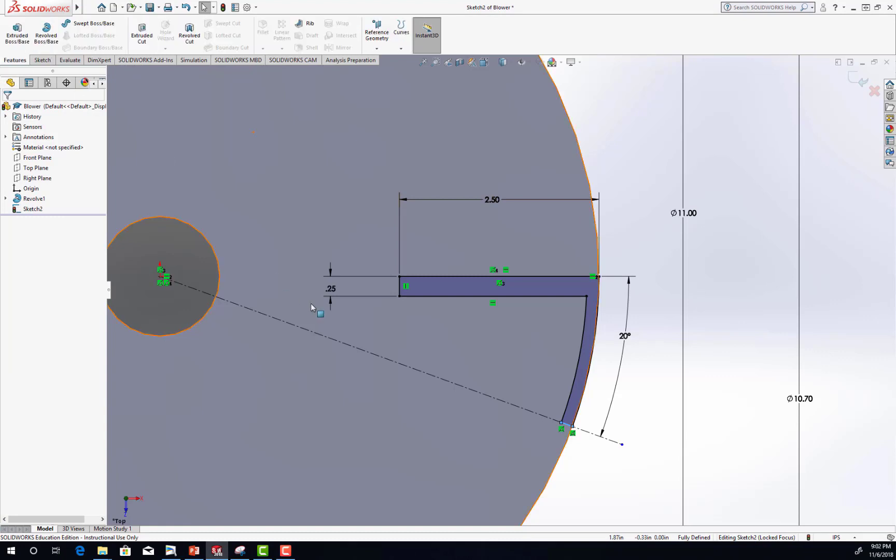
- Extrude the blade profile 6.5 in upward from the disc, checking the blade height in the PowerPoint drawing, and save the part
{"action": "mouse_move", "coordinate": [317, 306]}
{"action": "middle_mouse_down"}
{"action": "mouse_move", "coordinate": [320, 254]}
{"action": "mouse_move", "coordinate": [331, 248]}
{"action": "mouse_move", "coordinate": [334, 272]}
{"action": "middle_mouse_up"}
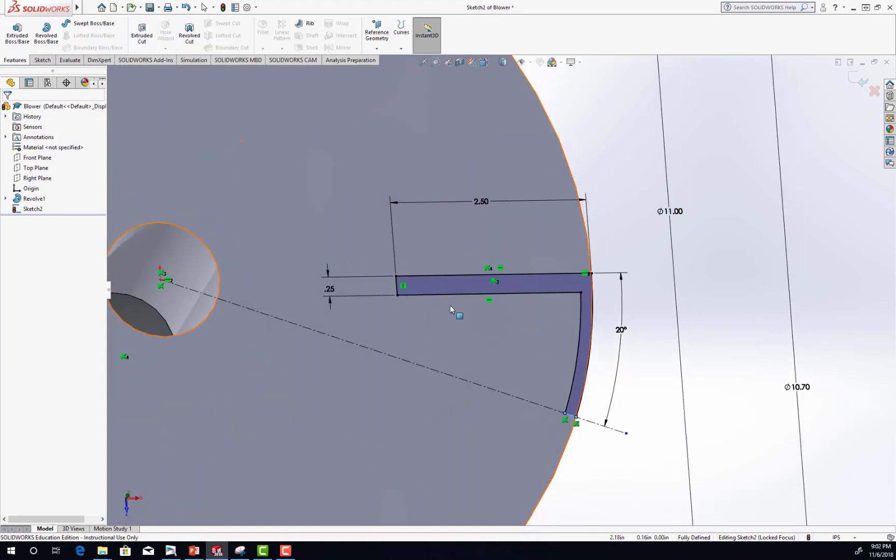
{"action": "scroll", "coordinate": [534, 331], "scroll_direction": "down", "scroll_amount": 3}
{"action": "scroll", "coordinate": [549, 334], "scroll_direction": "up", "scroll_amount": 4}
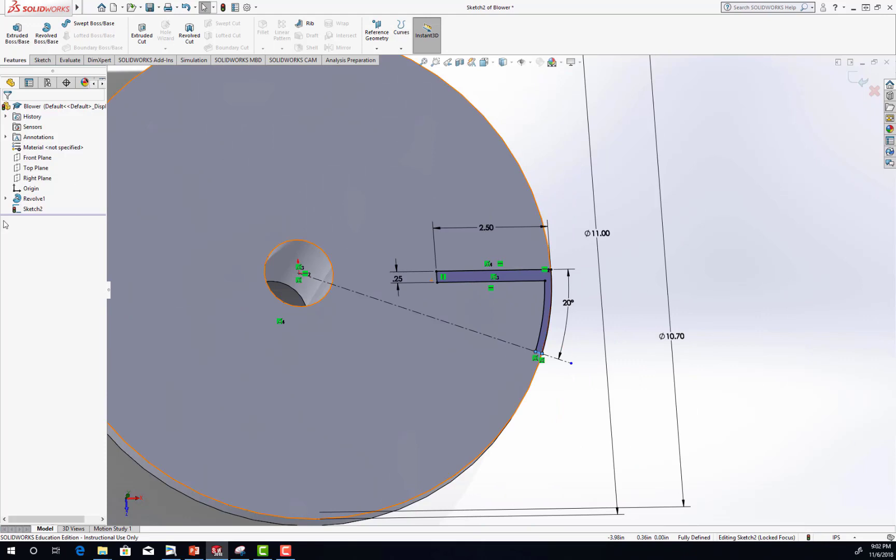
{"action": "left_click", "coordinate": [33, 209]}
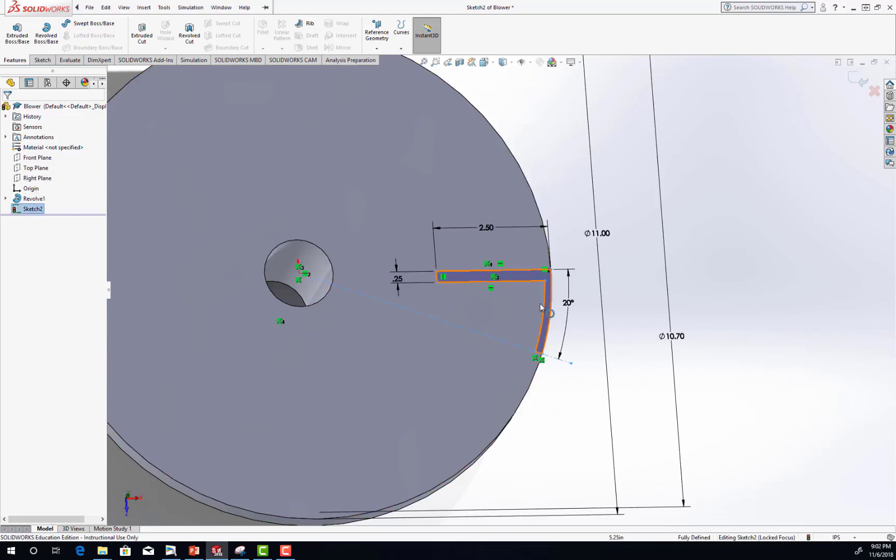
{"action": "left_click", "coordinate": [123, 7]}
{"action": "left_click", "coordinate": [13, 38]}
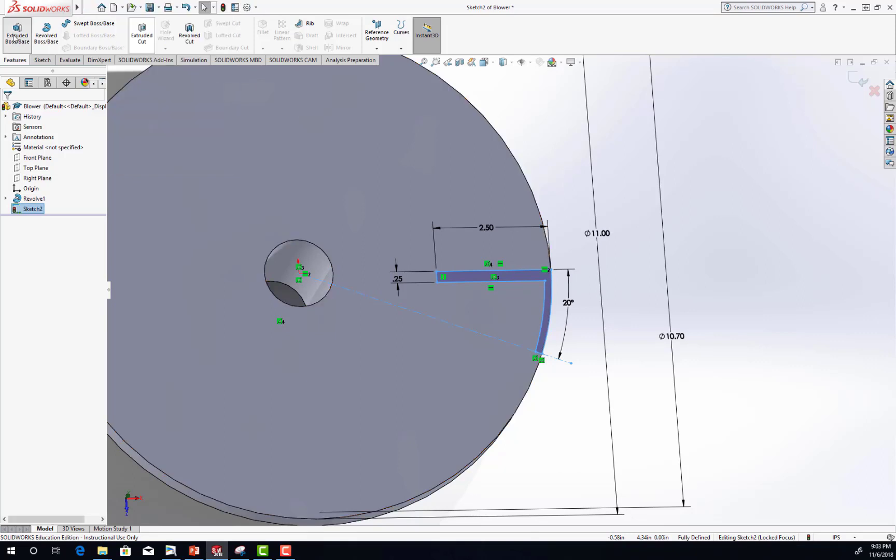
{"action": "mouse_move", "coordinate": [589, 313]}
{"action": "middle_mouse_down"}
{"action": "mouse_move", "coordinate": [586, 254]}
{"action": "mouse_move", "coordinate": [568, 208]}
{"action": "mouse_move", "coordinate": [593, 216]}
{"action": "middle_mouse_up"}
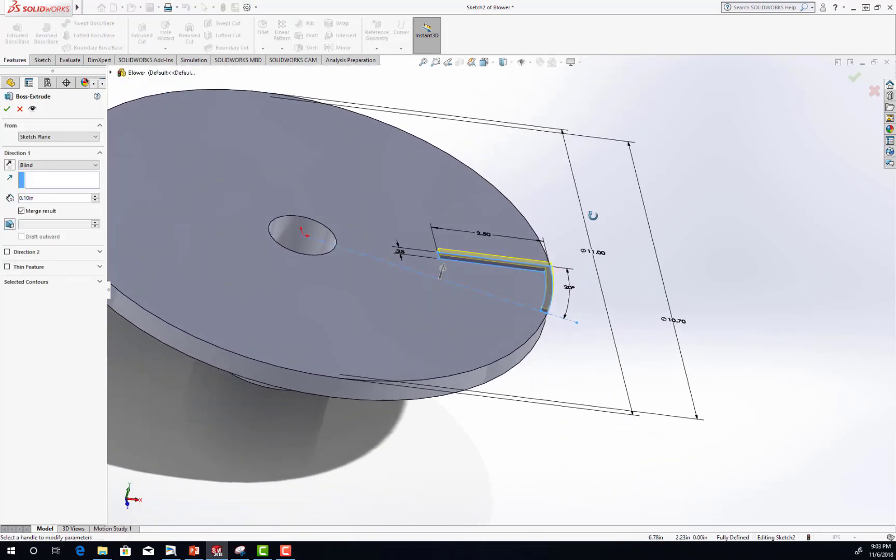
{"action": "left_click", "coordinate": [195, 552]}
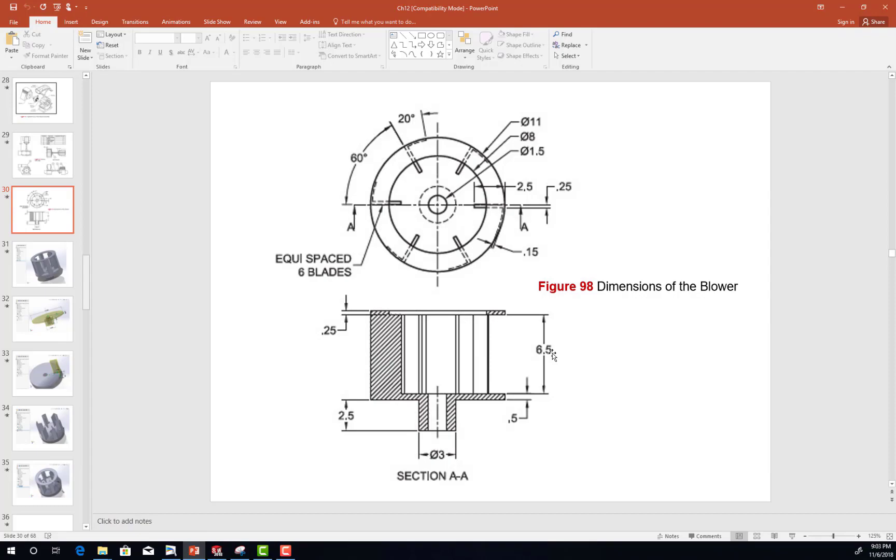
{"action": "left_click", "coordinate": [217, 551]}
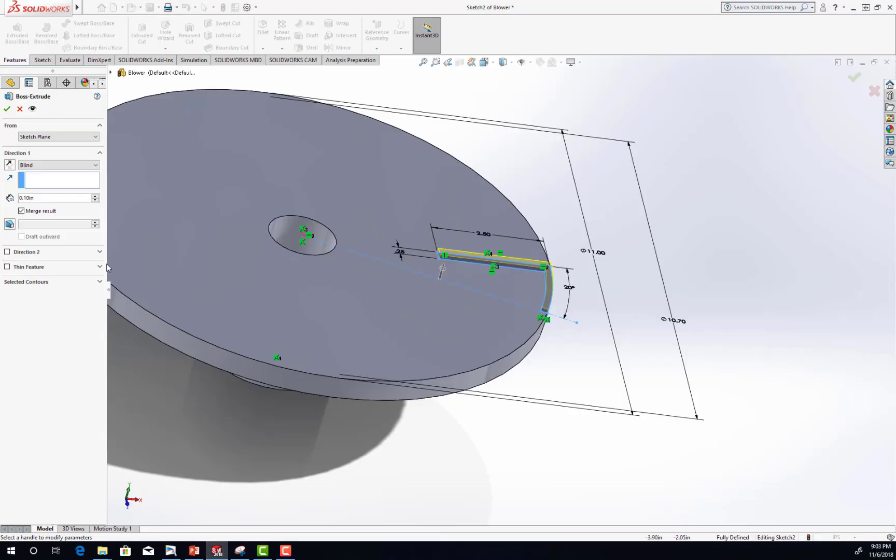
{"action": "left_click_drag", "start_coordinate": [40, 198], "coordinate": [1, 198]}
{"action": "type", "text": "6.5"}
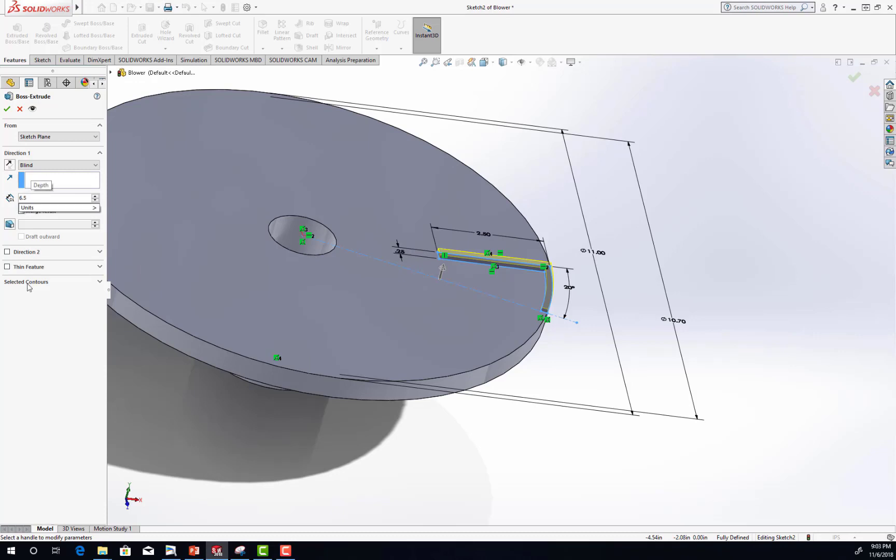
{"action": "key", "text": "Return"}
{"action": "scroll", "coordinate": [504, 285], "scroll_direction": "up", "scroll_amount": 5}
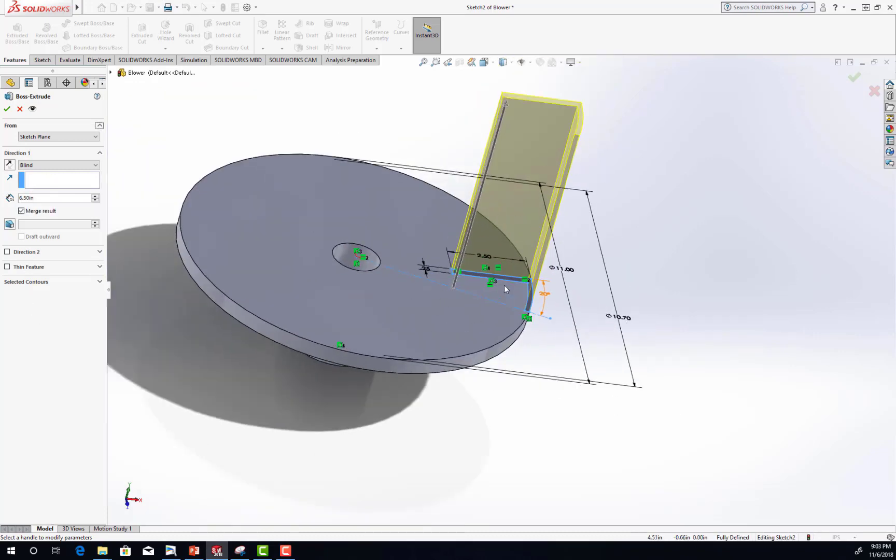
{"action": "left_click", "coordinate": [7, 109]}
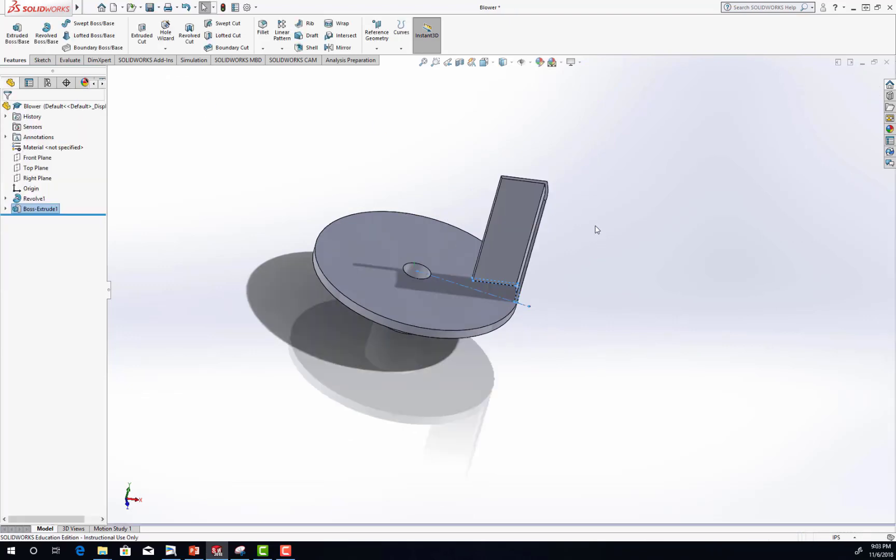
{"action": "mouse_move", "coordinate": [592, 267]}
{"action": "middle_mouse_down"}
{"action": "mouse_move", "coordinate": [582, 290]}
{"action": "mouse_move", "coordinate": [540, 296]}
{"action": "mouse_move", "coordinate": [566, 306]}
{"action": "mouse_move", "coordinate": [565, 322]}
{"action": "middle_mouse_up"}
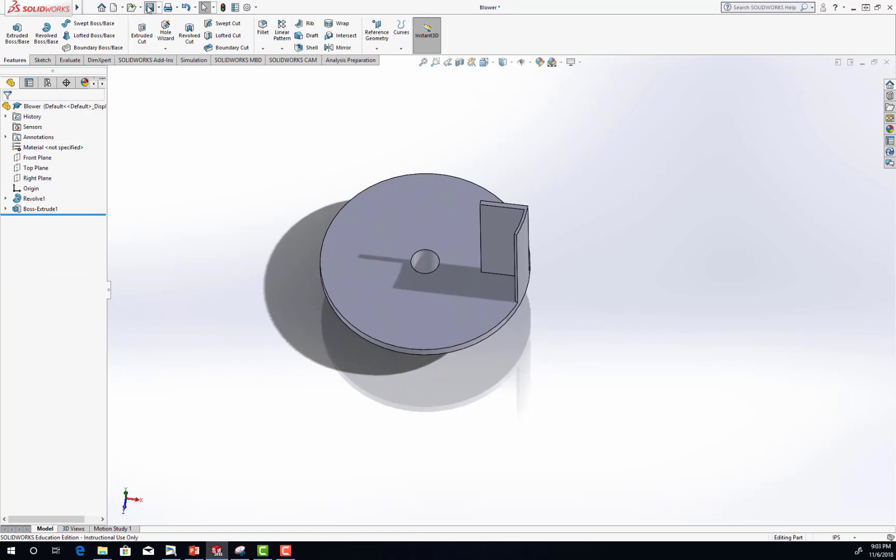
- View slides 33 and 34 in PowerPoint, return to SOLIDWORKS and set up a circular pattern of Boss-Extrude1 about the central hole's cylindrical face
{"action": "left_click", "coordinate": [194, 552]}
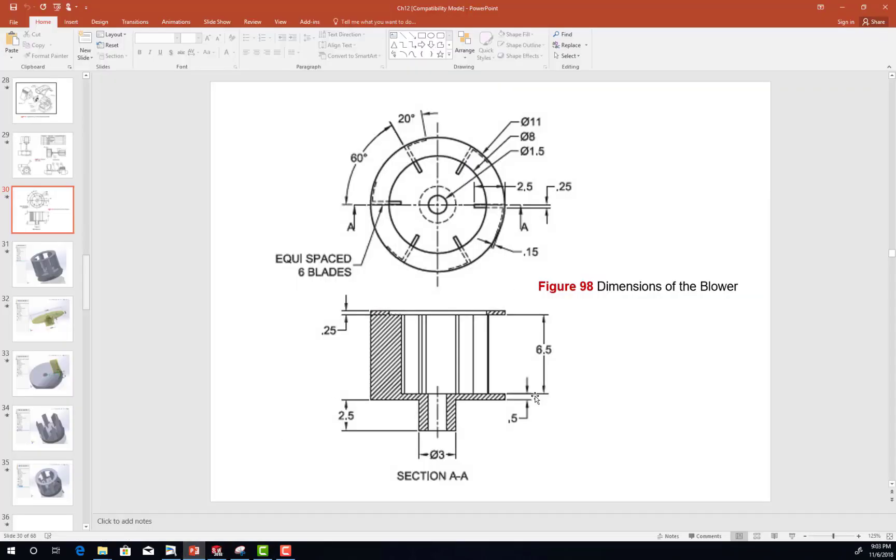
{"action": "scroll", "coordinate": [536, 397], "scroll_direction": "down", "scroll_amount": 1}
{"action": "scroll", "coordinate": [536, 397], "scroll_direction": "down", "scroll_amount": 2}
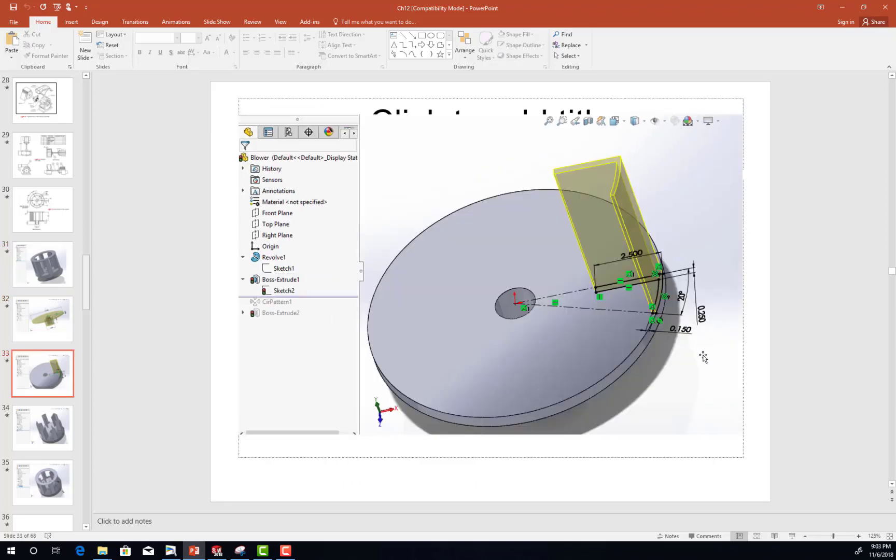
{"action": "scroll", "coordinate": [703, 357], "scroll_direction": "down", "scroll_amount": 1}
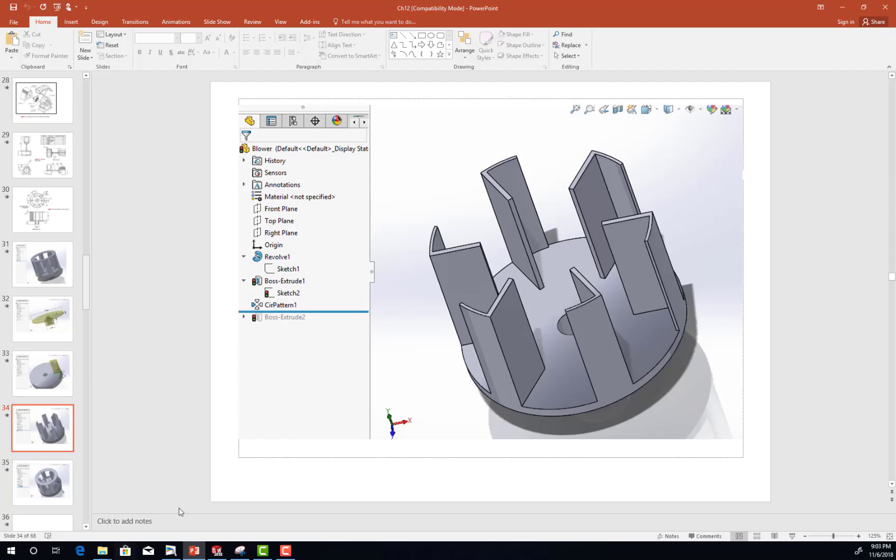
{"action": "left_click", "coordinate": [216, 551]}
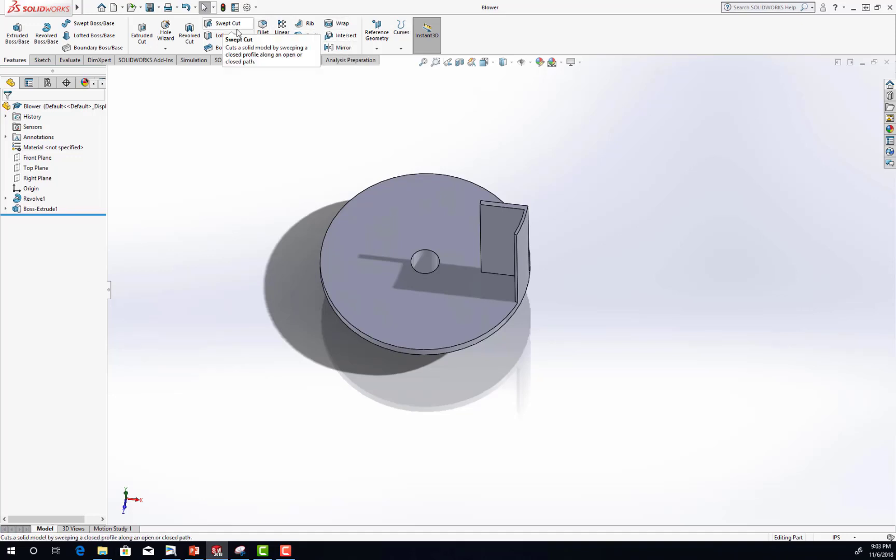
{"action": "left_click", "coordinate": [282, 48]}
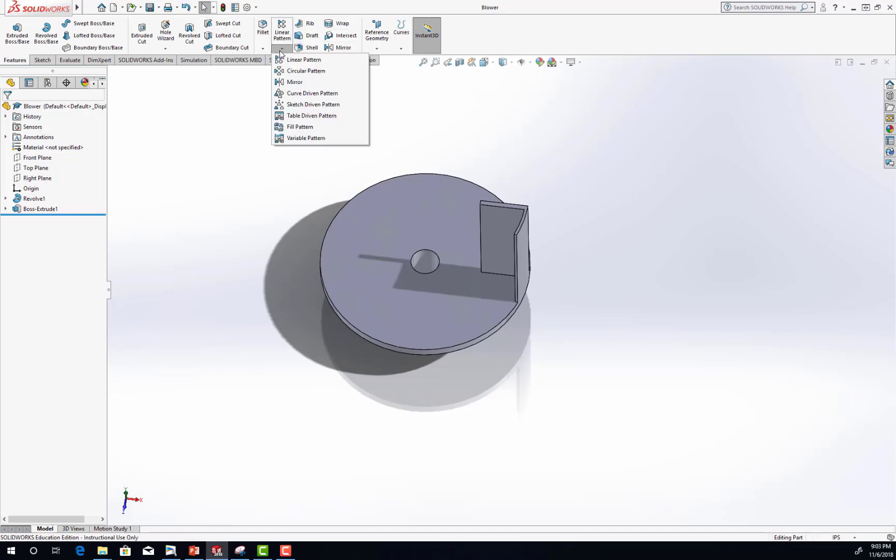
{"action": "left_click", "coordinate": [312, 73]}
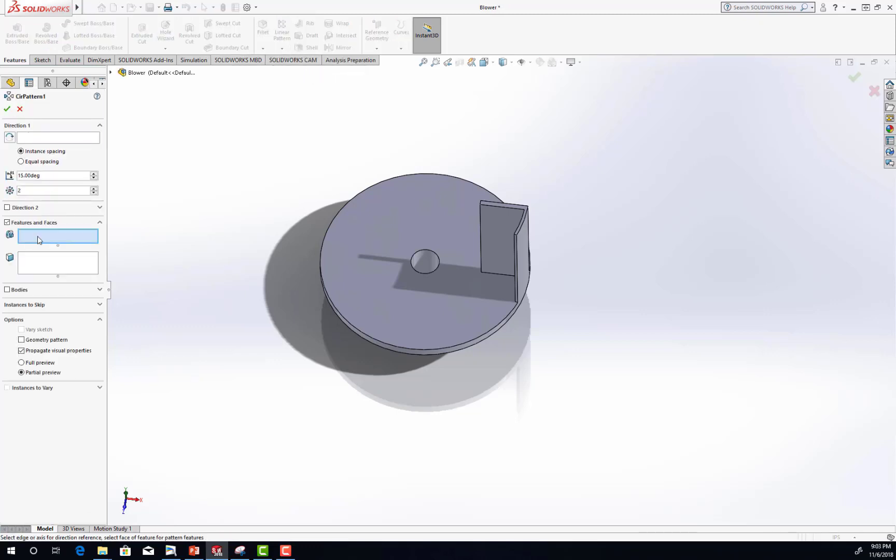
{"action": "left_click", "coordinate": [111, 73]}
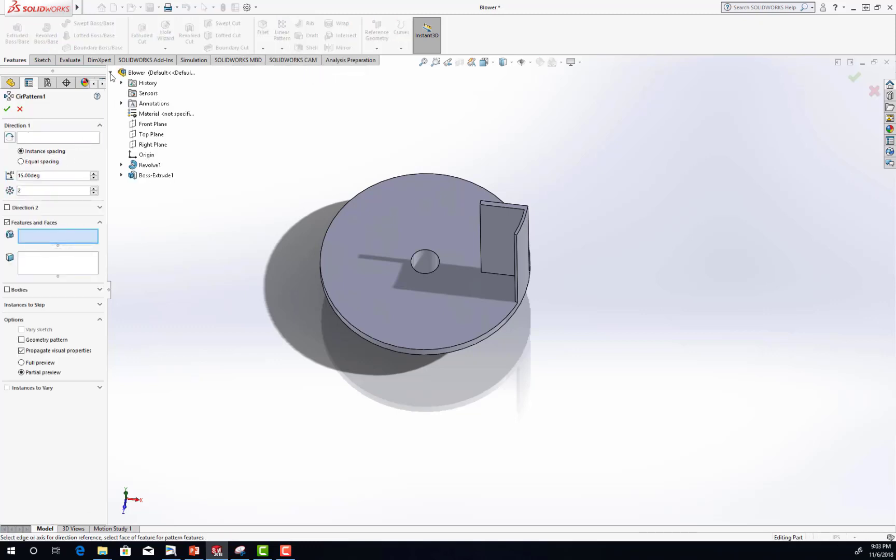
{"action": "left_click", "coordinate": [156, 175]}
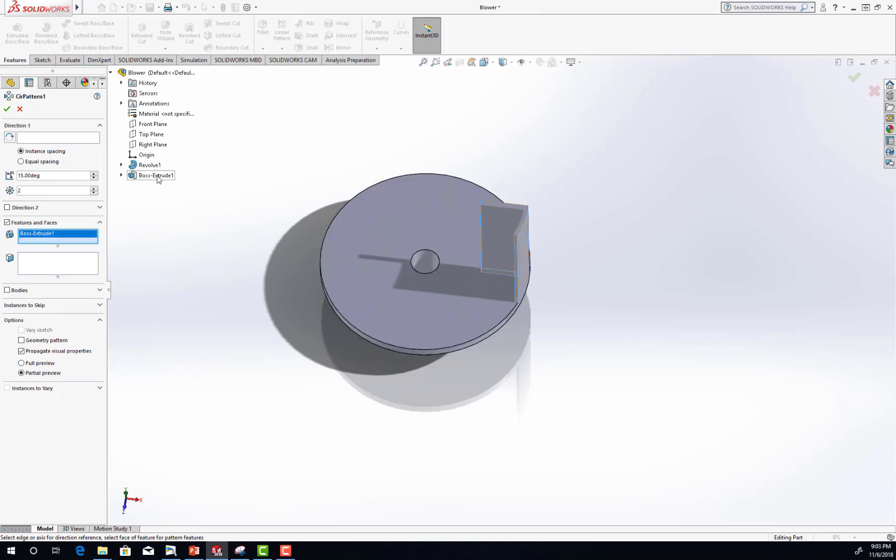
{"action": "left_click", "coordinate": [36, 139]}
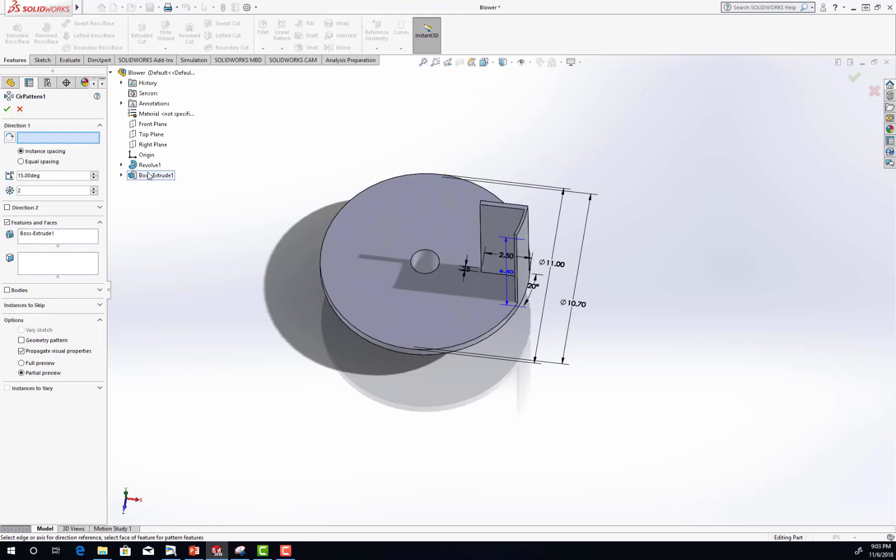
{"action": "scroll", "coordinate": [430, 261], "scroll_direction": "down", "scroll_amount": 2}
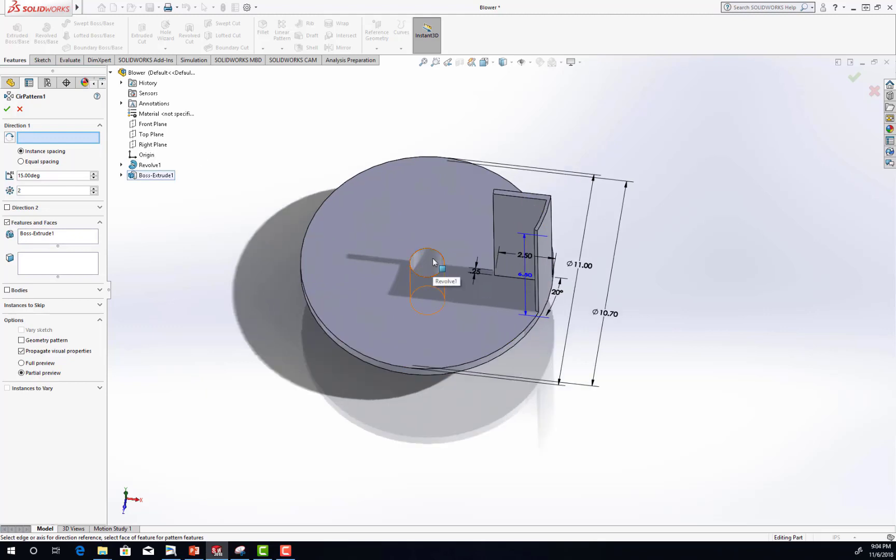
{"action": "left_click", "coordinate": [433, 262]}
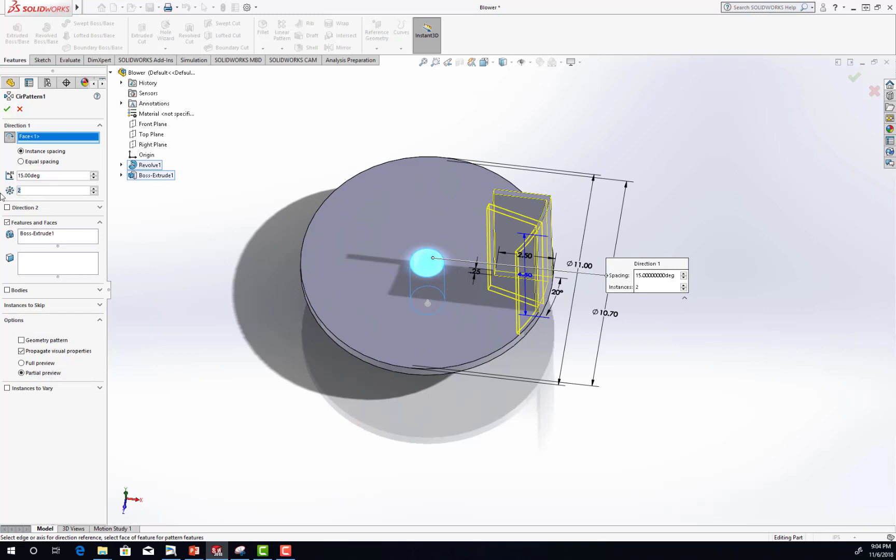
- Set the circular pattern to 6 equally spaced instances over 360 degrees with full preview, create it and save the part
{"action": "type", "text": "6"}
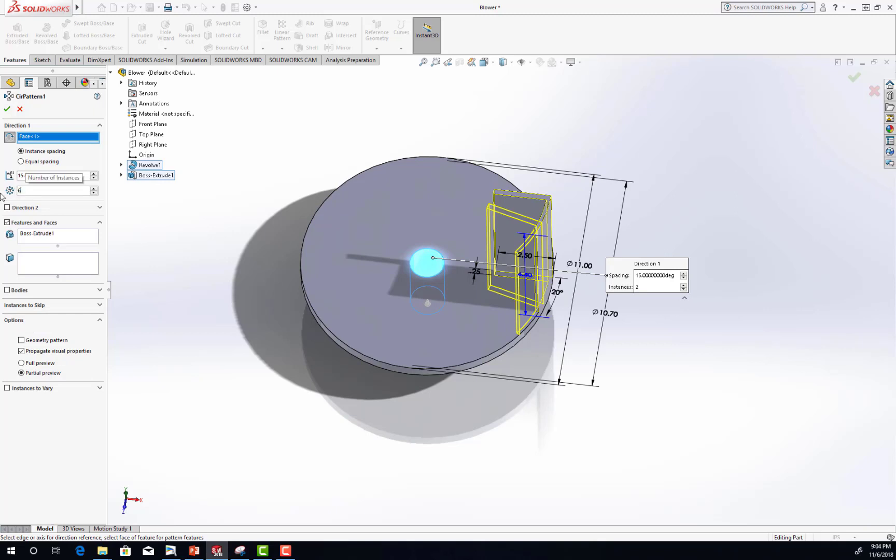
{"action": "left_click", "coordinate": [21, 162]}
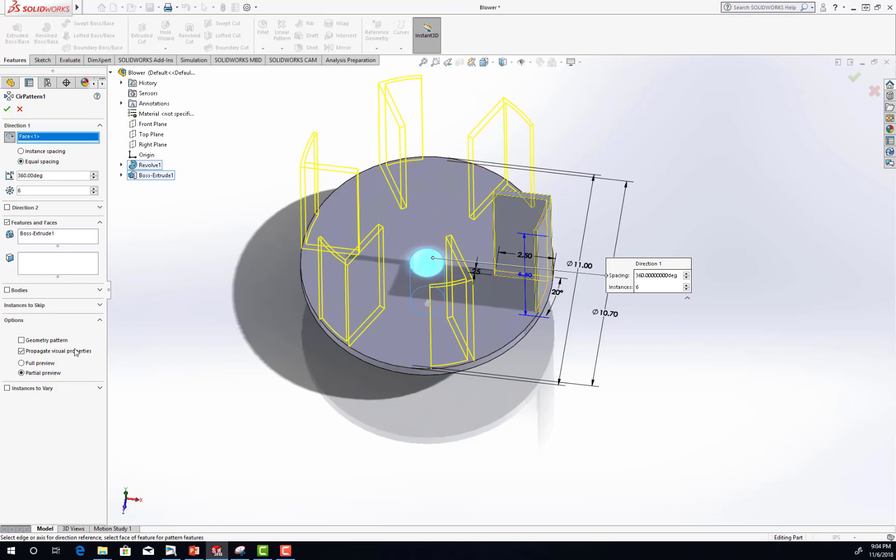
{"action": "left_click", "coordinate": [21, 364]}
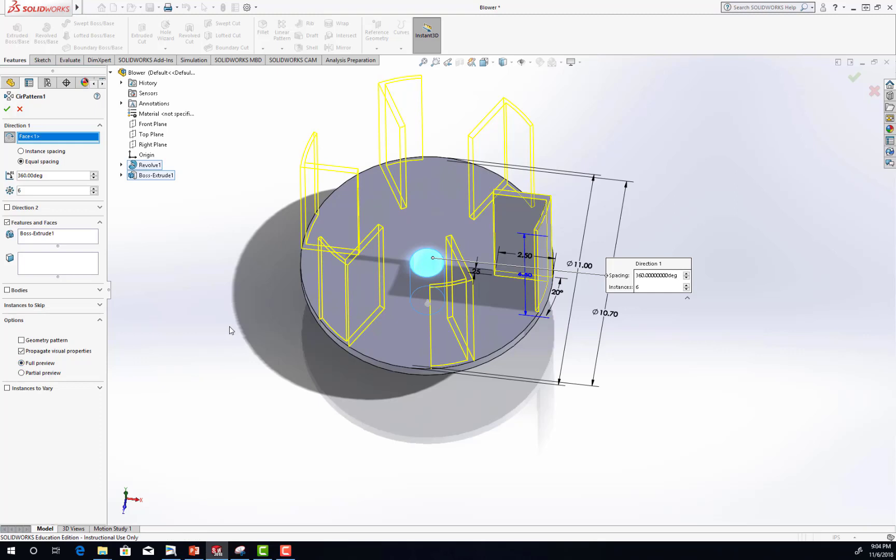
{"action": "left_click", "coordinate": [8, 110]}
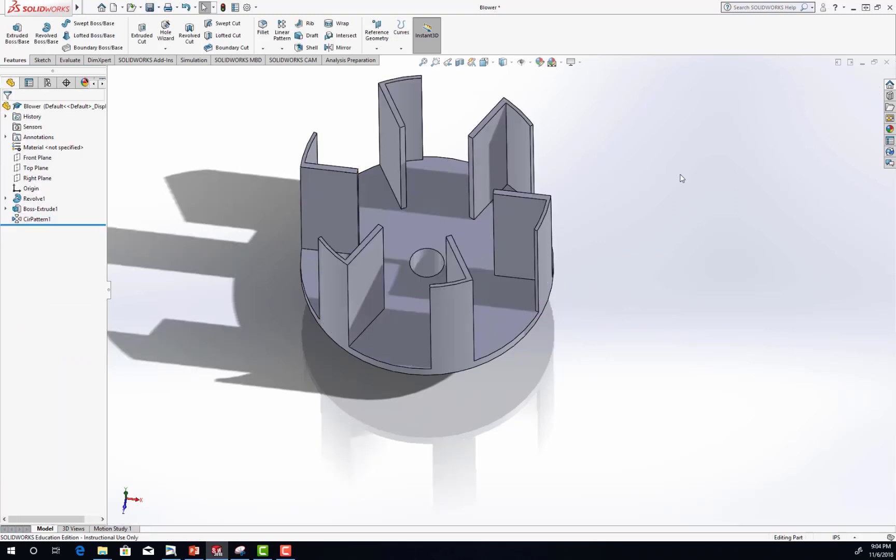
{"action": "left_click", "coordinate": [150, 8]}
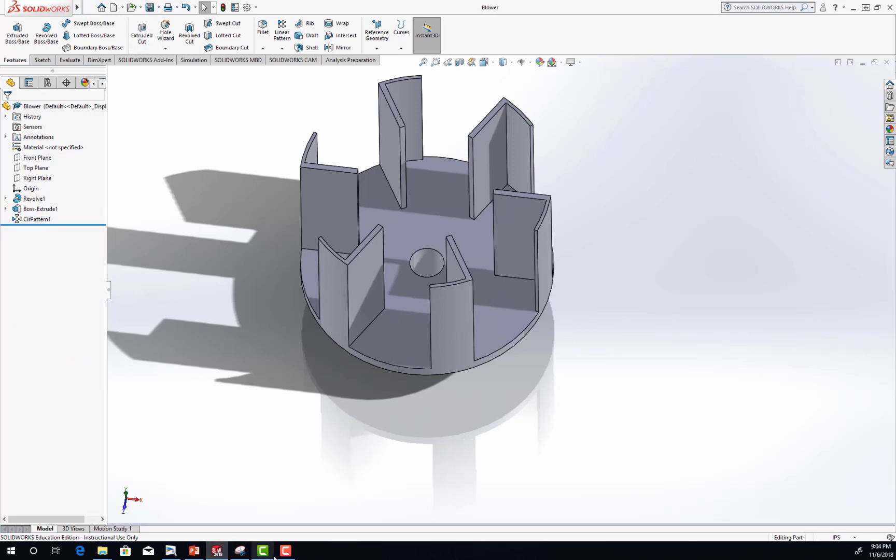
- In PowerPoint, examine the top ring on slide 35 and its dimensions in the Figure 98 drawing on slide 30
{"action": "left_click", "coordinate": [194, 551]}
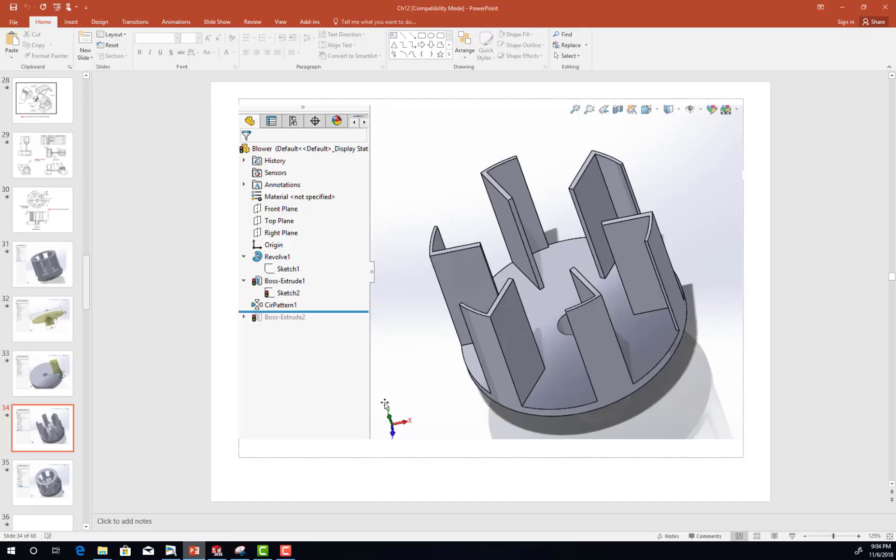
{"action": "scroll", "coordinate": [522, 345], "scroll_direction": "down", "scroll_amount": 1}
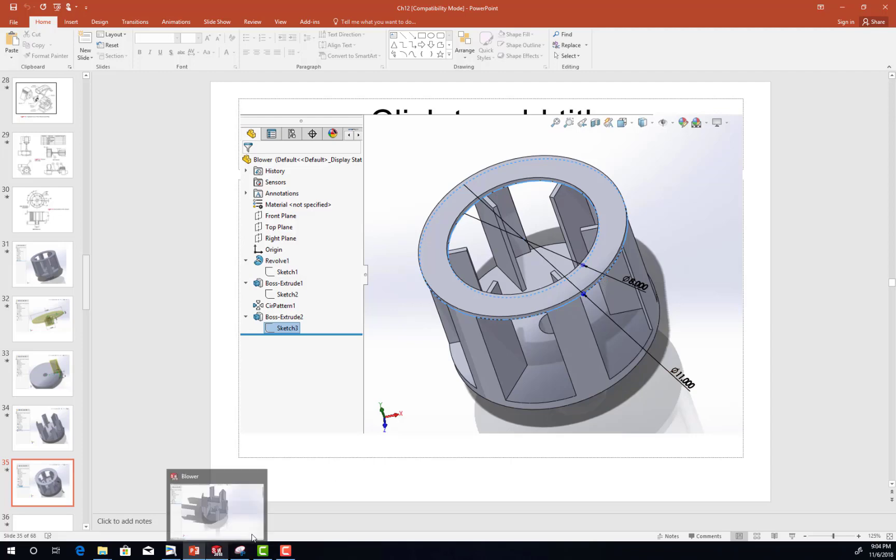
{"action": "key", "text": "Up"}
{"action": "key", "text": "Up"}
{"action": "key", "text": "Up"}
{"action": "key", "text": "Up"}
{"action": "key", "text": "Up"}
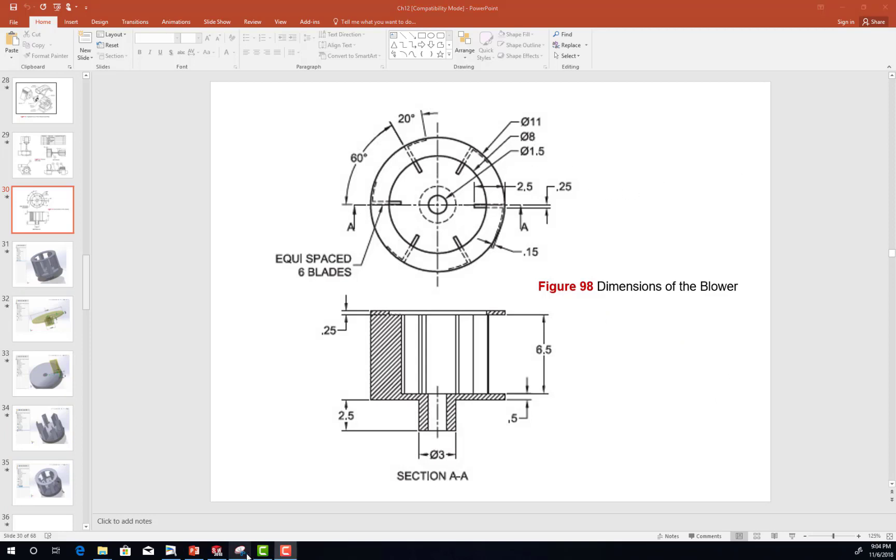
- Switch to SOLIDWORKS and start a new sketch on the top face of one of the blades
{"action": "left_click", "coordinate": [217, 550]}
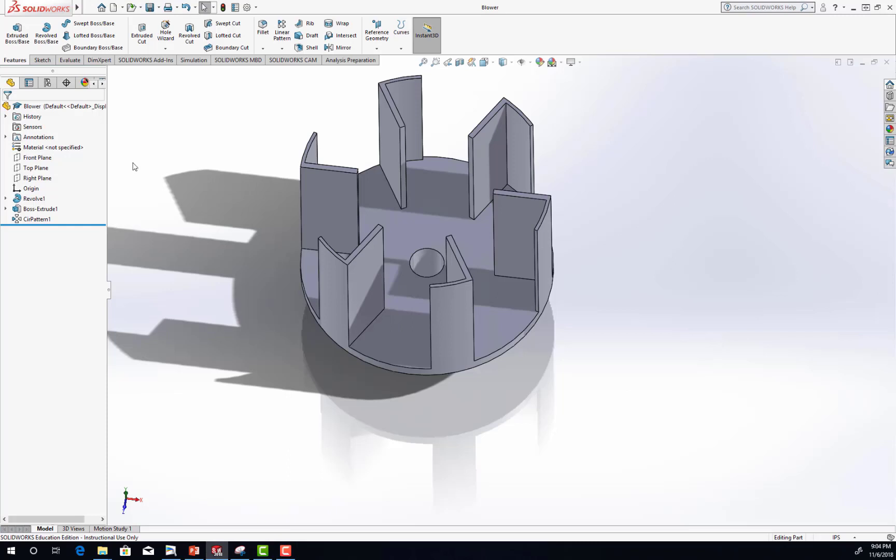
{"action": "left_click", "coordinate": [43, 60]}
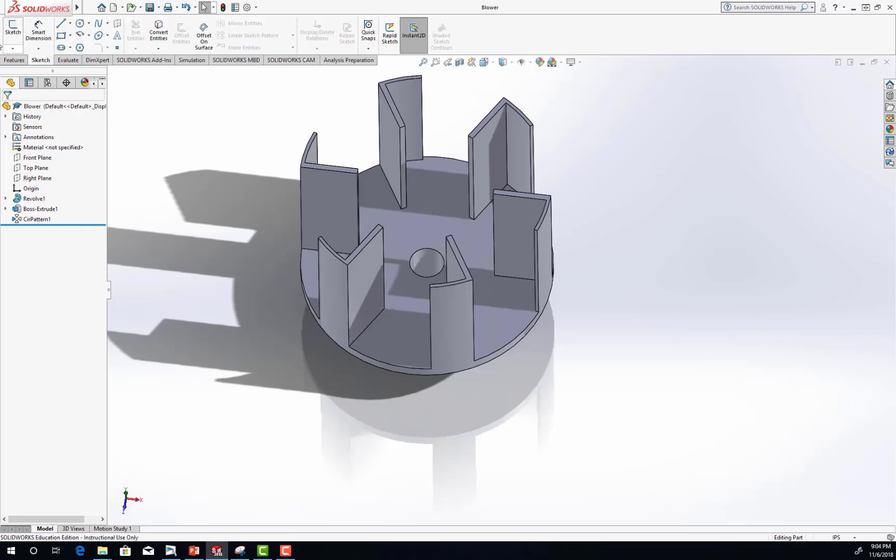
{"action": "left_click", "coordinate": [13, 32]}
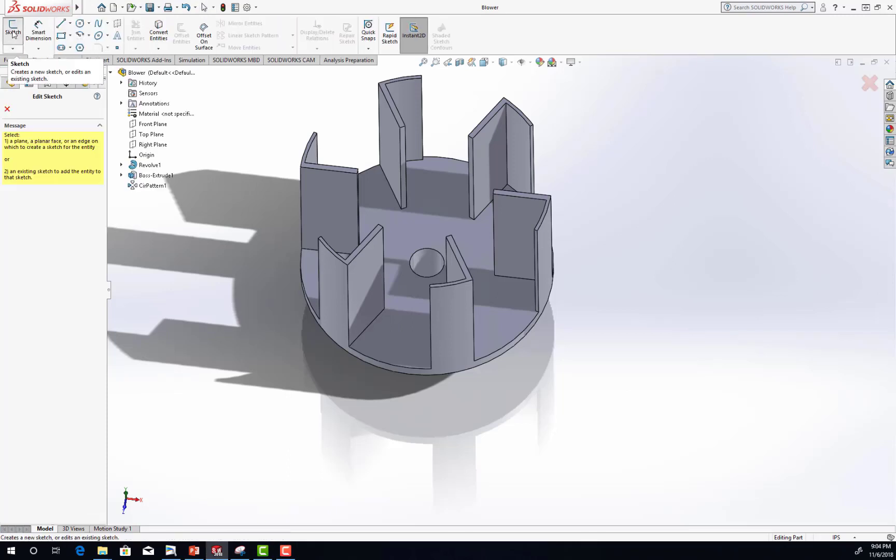
{"action": "left_click", "coordinate": [500, 105]}
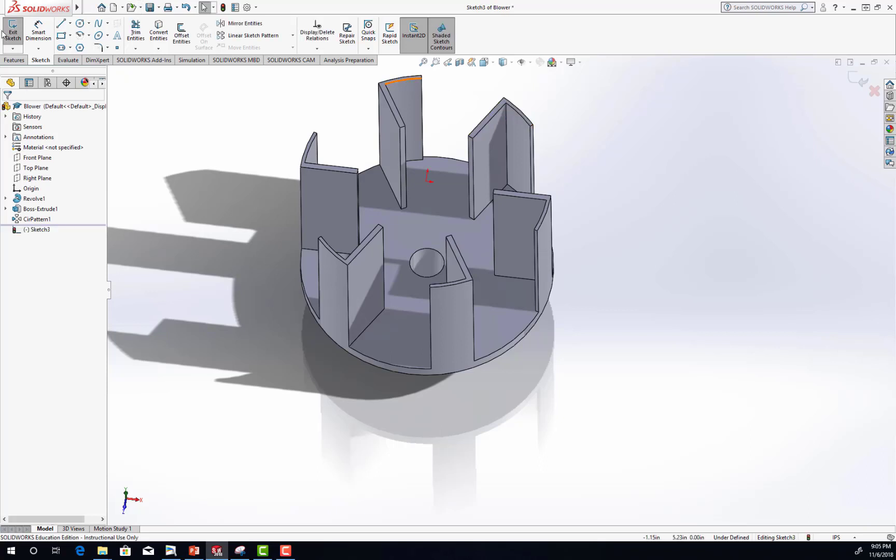
- In the top view, sketch two origin-centred circles: one of 5.5 in radius on the blades' outer edge, one inside about 4.46 in radius
{"action": "left_click", "coordinate": [83, 25]}
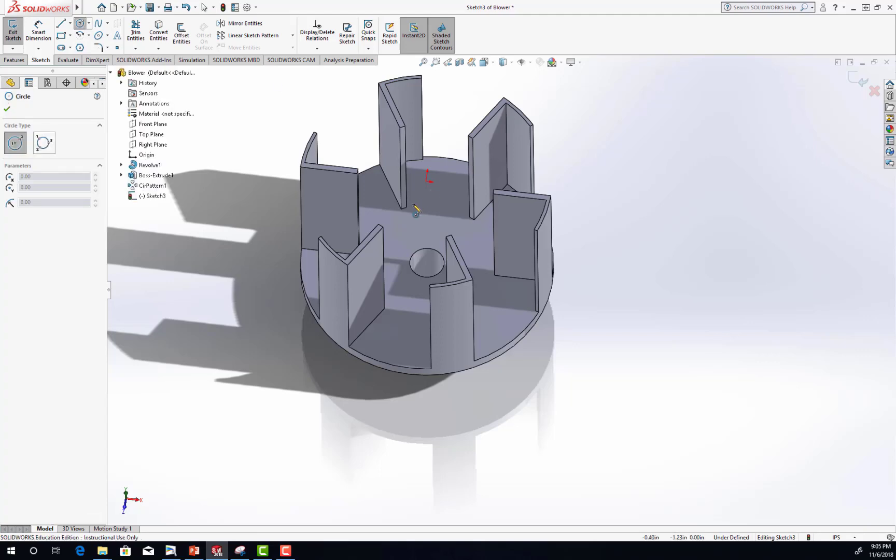
{"action": "left_click", "coordinate": [484, 63]}
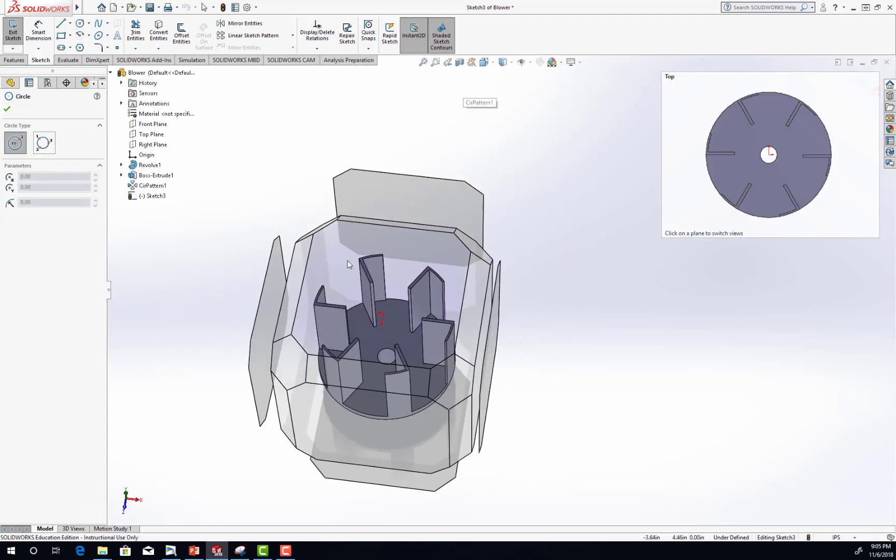
{"action": "left_click", "coordinate": [346, 261]}
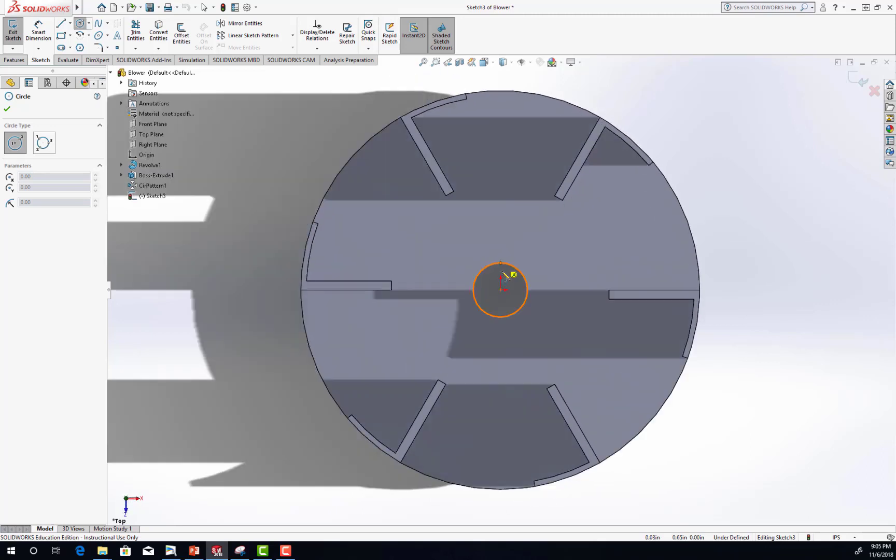
{"action": "left_click", "coordinate": [500, 290]}
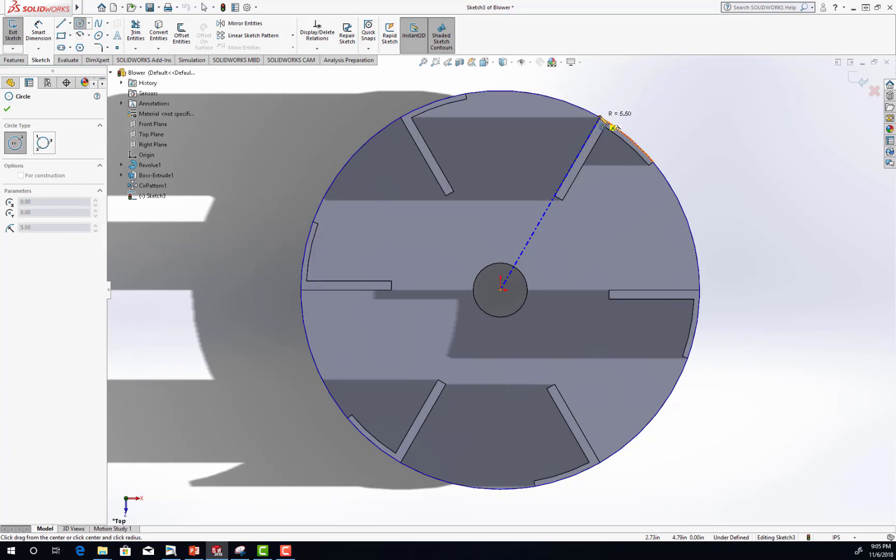
{"action": "left_click", "coordinate": [603, 124]}
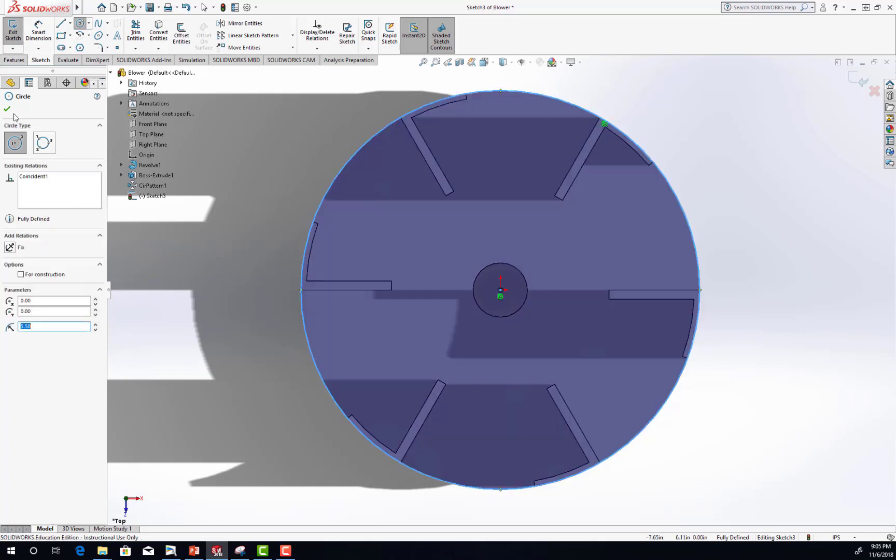
{"action": "left_click", "coordinate": [501, 291]}
{"action": "left_click", "coordinate": [624, 186]}
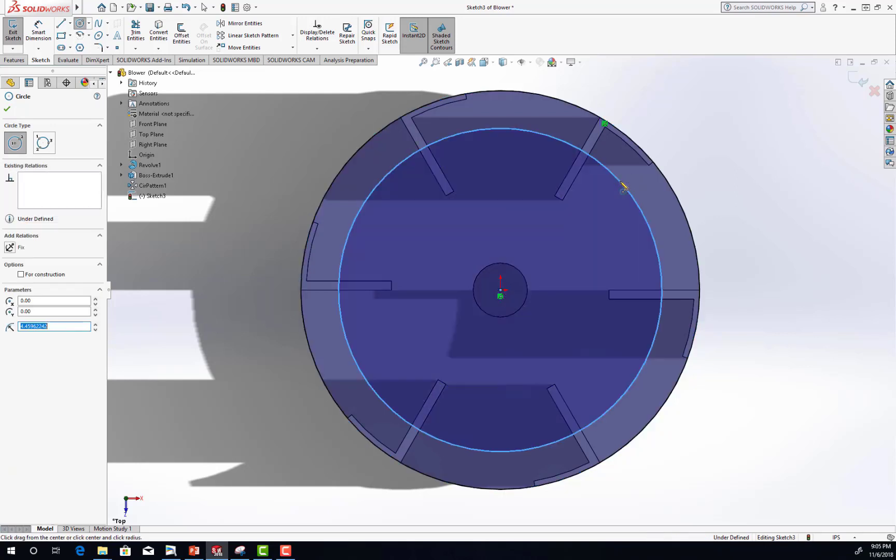
{"action": "left_click", "coordinate": [10, 110]}
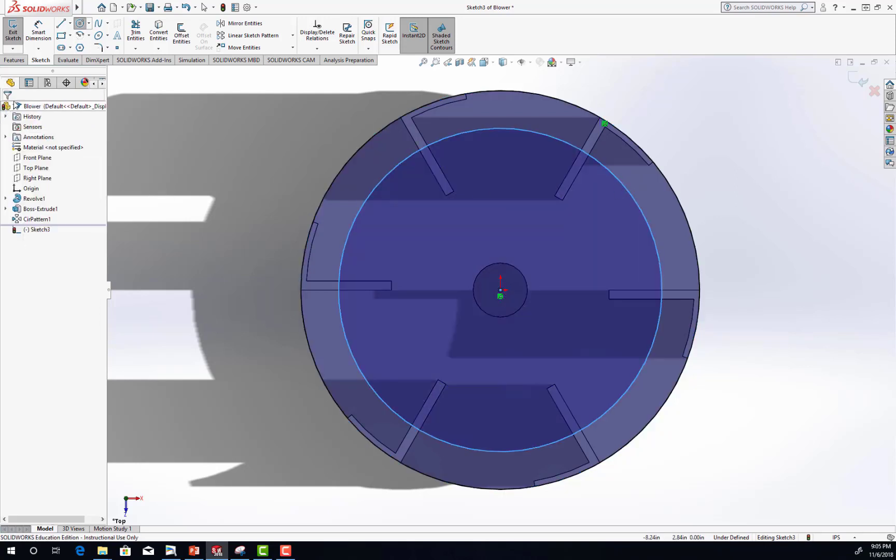
- Dimension the inner circle of the ring sketch to a diameter of 8 in and save the part
{"action": "left_click", "coordinate": [38, 31]}
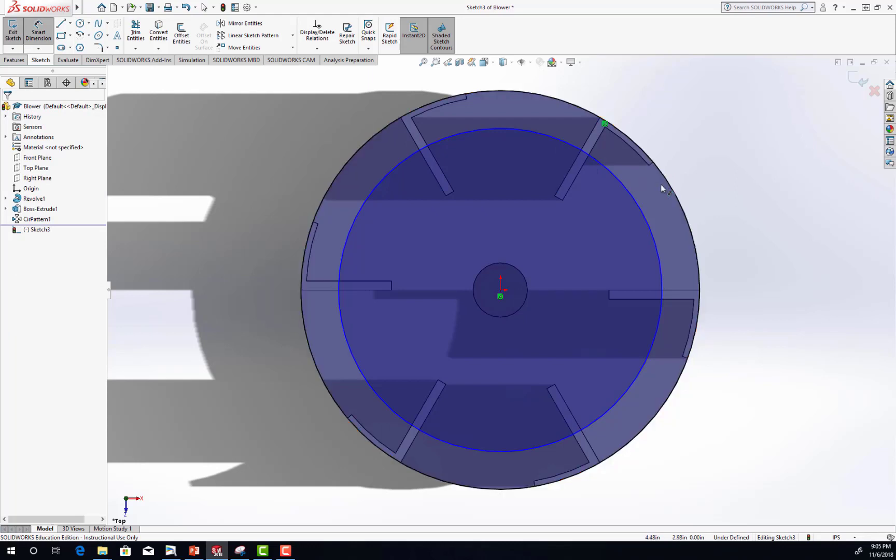
{"action": "left_click", "coordinate": [642, 211]}
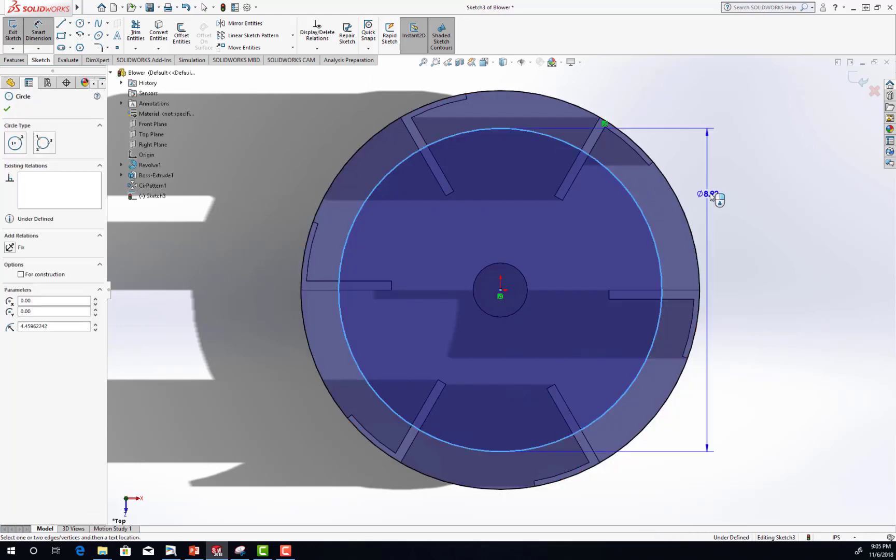
{"action": "left_click", "coordinate": [725, 203]}
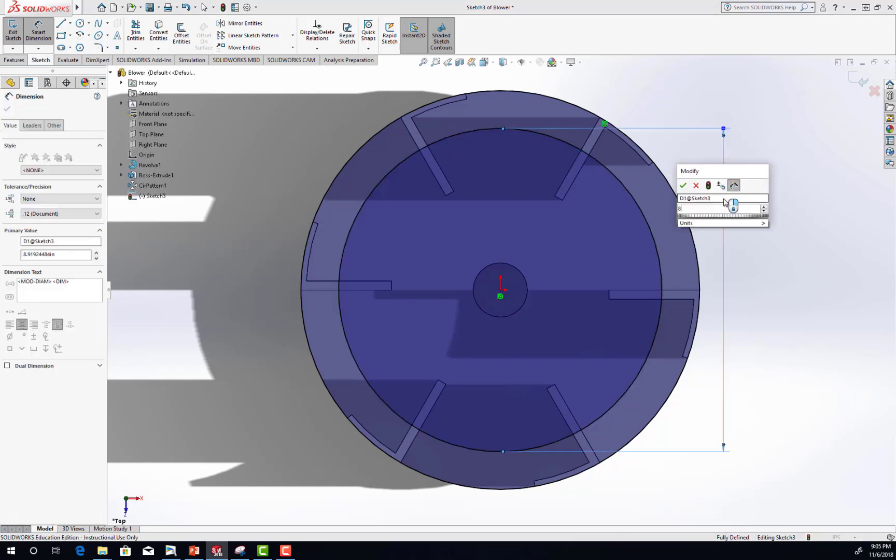
{"action": "type", "text": "8"}
{"action": "key", "text": "Return"}
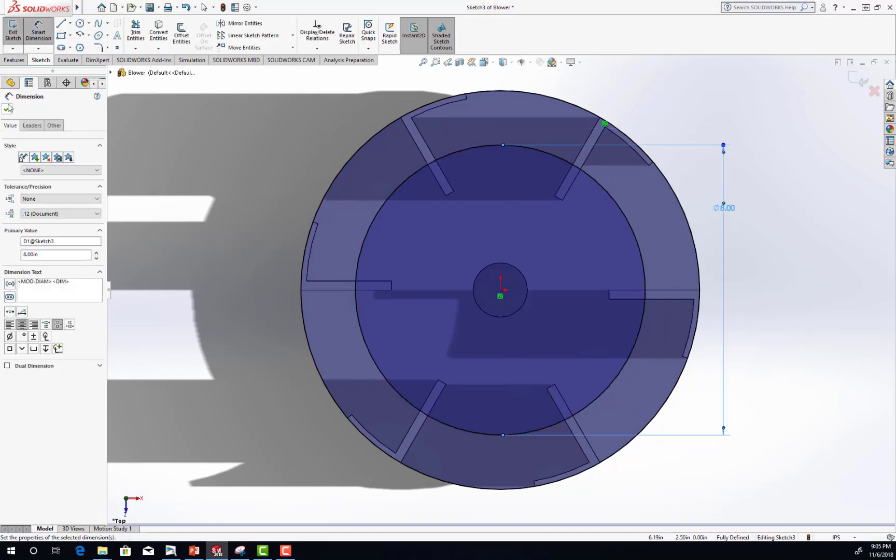
{"action": "left_click", "coordinate": [7, 108]}
{"action": "key", "text": "alt+s"}
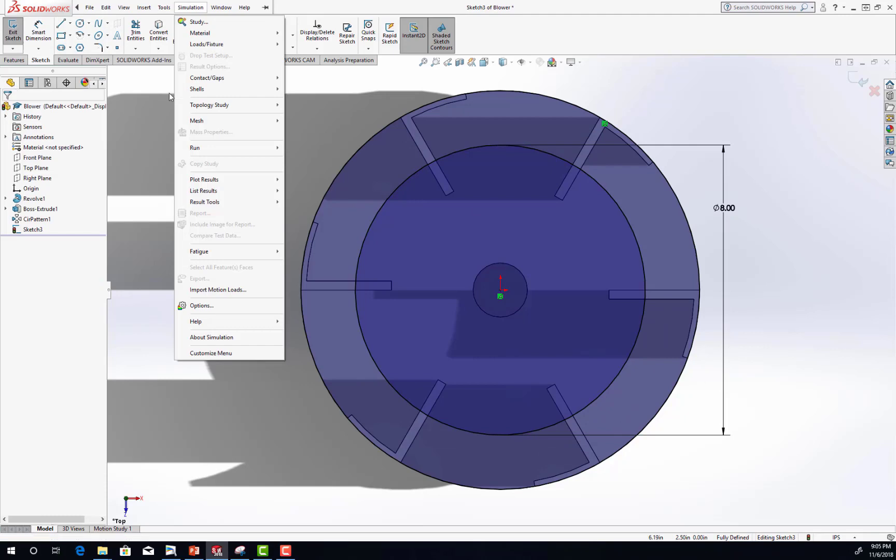
{"action": "key", "text": "Escape"}
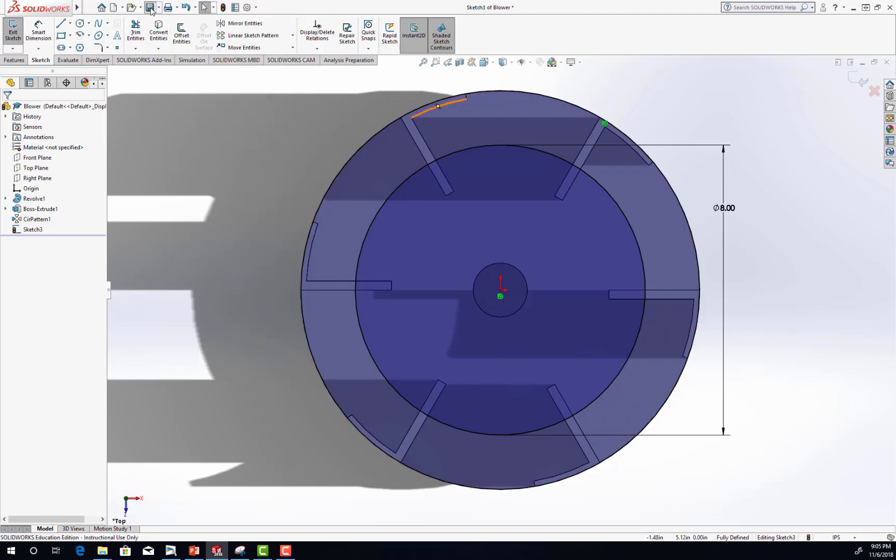
{"action": "key", "text": "ctrl+s"}
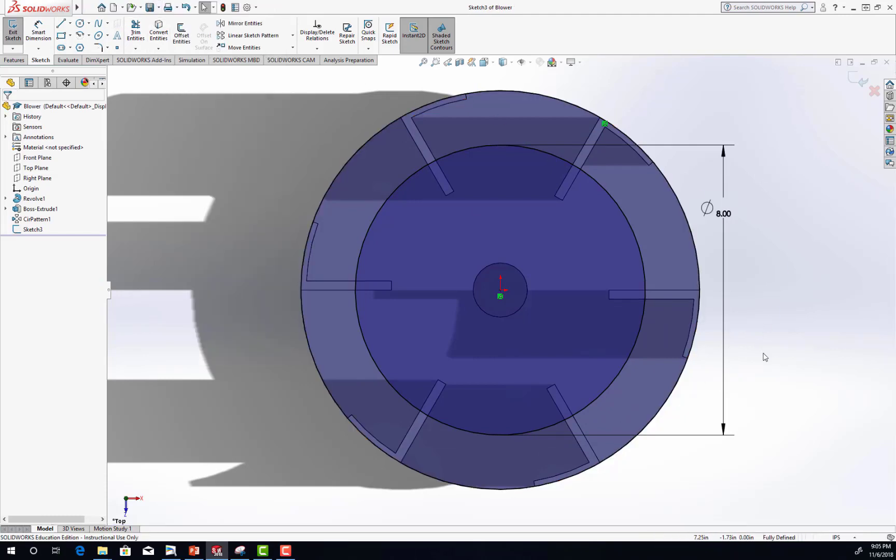
- Extrude the ring sketch 0.25 in upward from the blade tops with merged result, checking the ring thickness in the PowerPoint drawing
{"action": "middle_click_drag", "start_coordinate": [763, 356], "coordinate": [739, 257]}
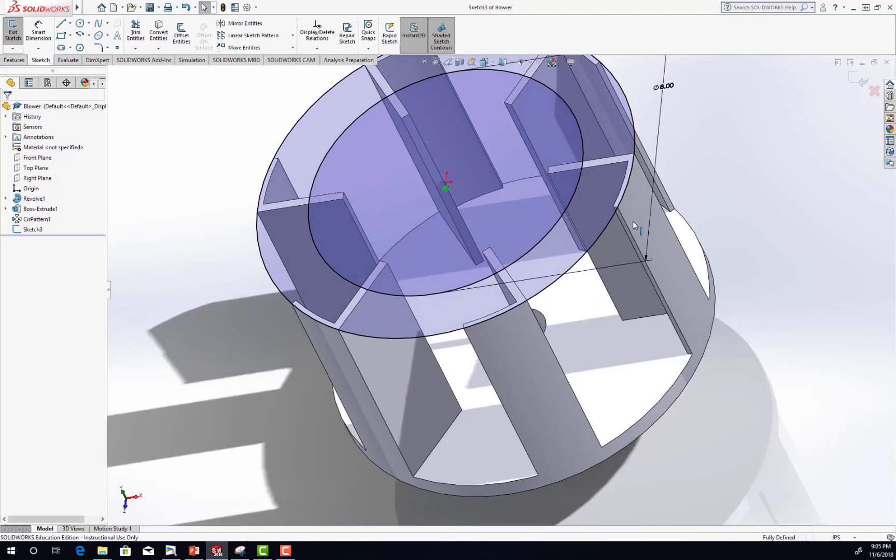
{"action": "middle_click_drag", "start_coordinate": [712, 223], "coordinate": [718, 241]}
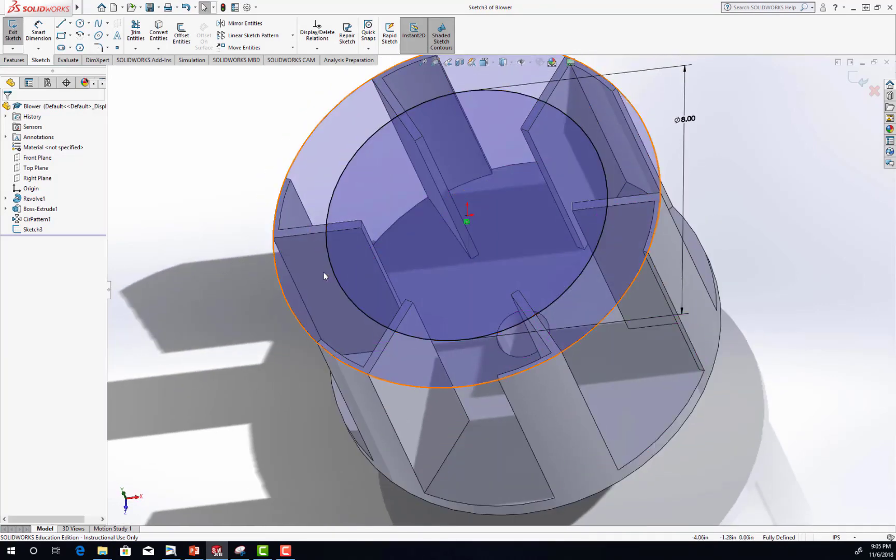
{"action": "left_click", "coordinate": [193, 551]}
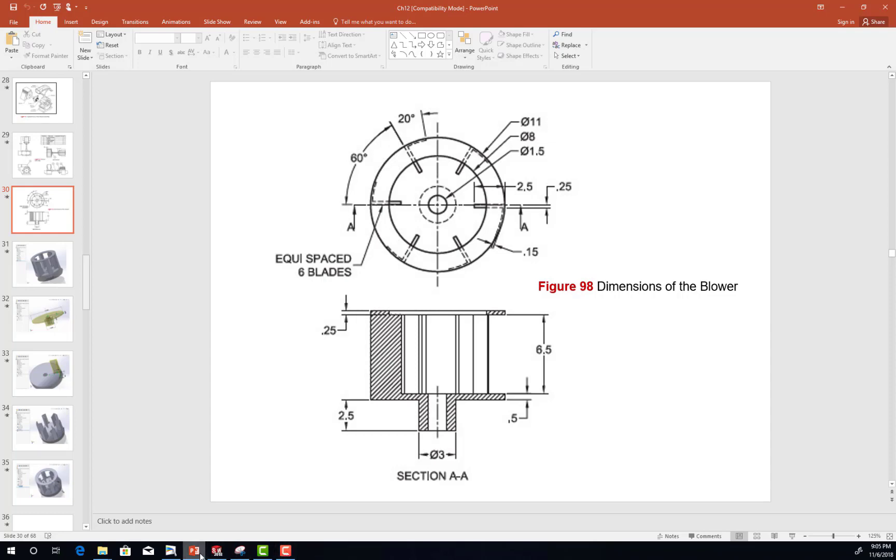
{"action": "left_click", "coordinate": [217, 551]}
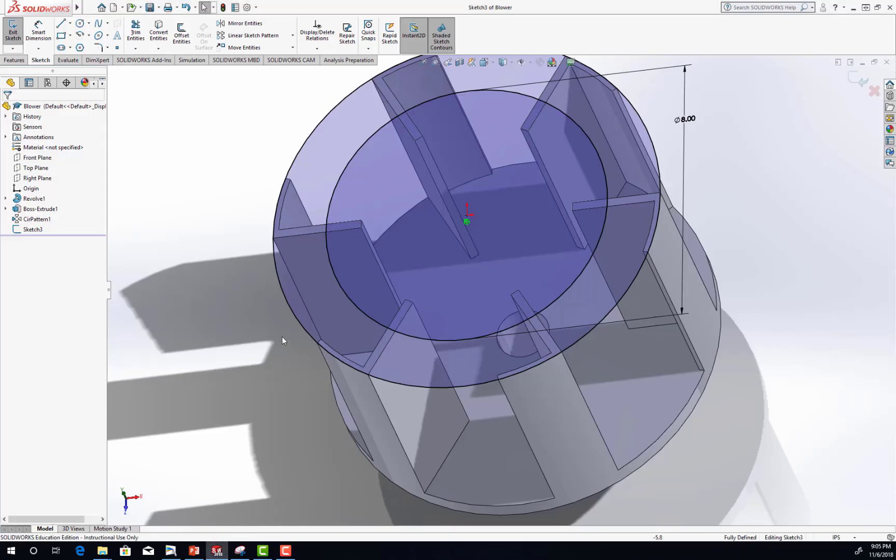
{"action": "left_click", "coordinate": [20, 32]}
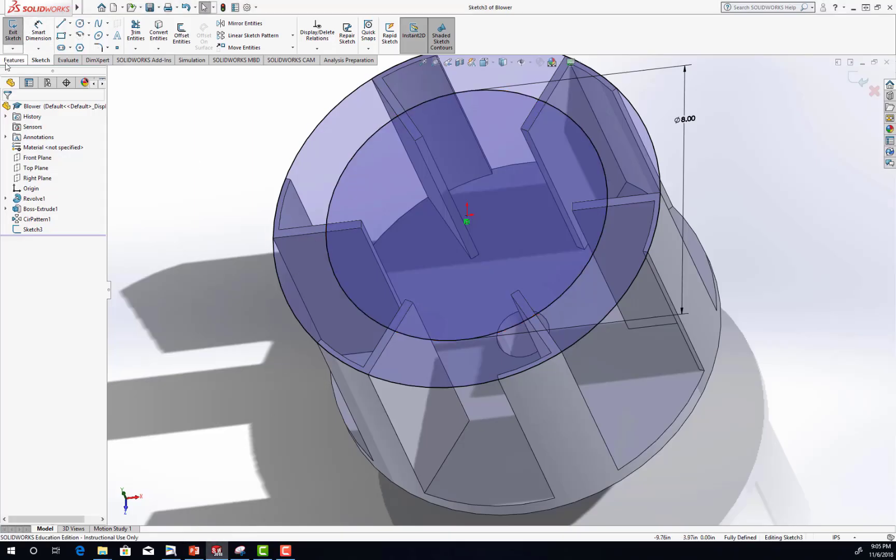
{"action": "left_click", "coordinate": [36, 231]}
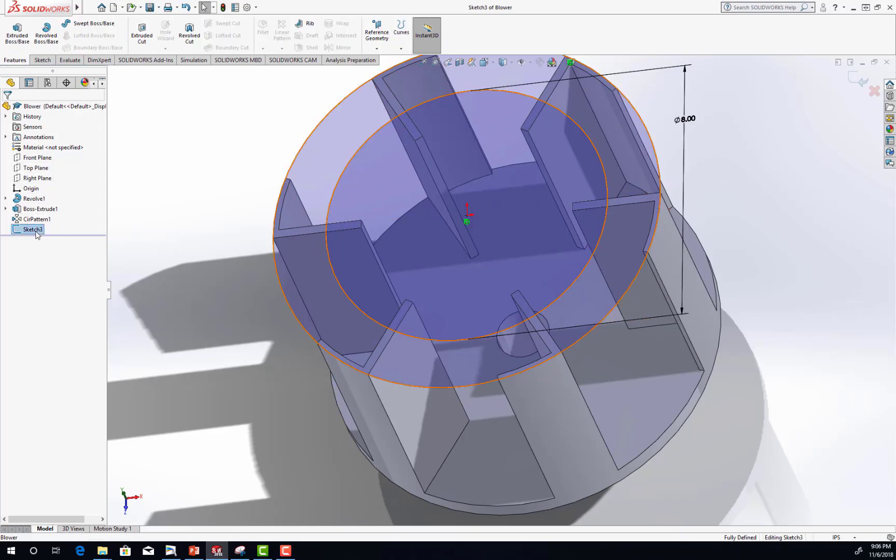
{"action": "left_click", "coordinate": [18, 43]}
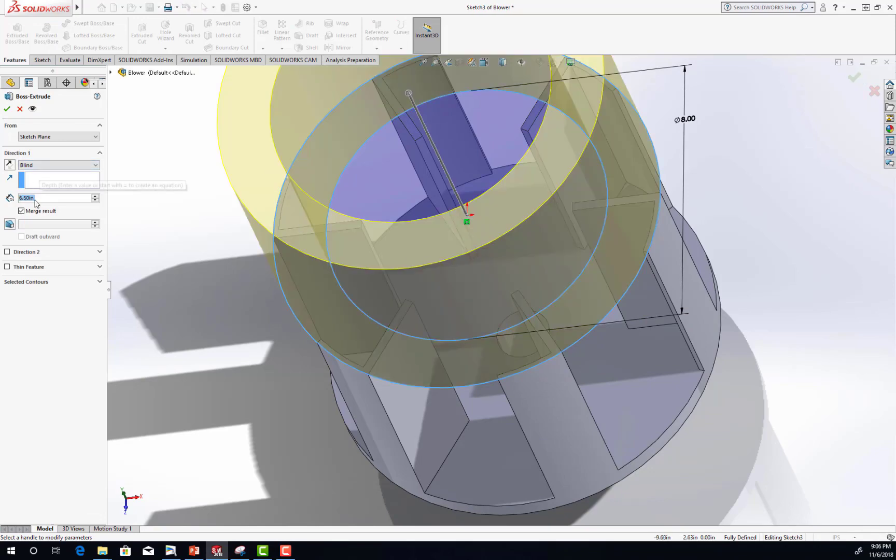
{"action": "type", "text": "0.25"}
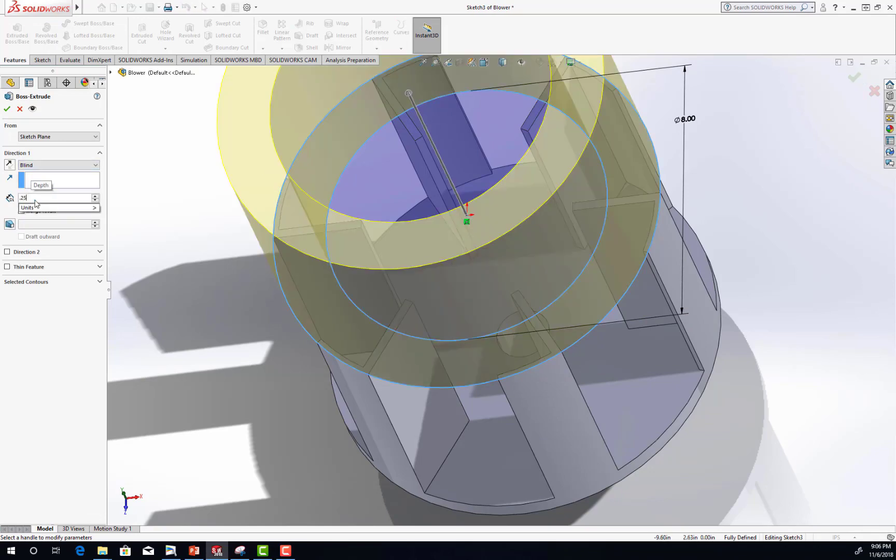
{"action": "key", "text": "Return"}
{"action": "middle_click_drag", "start_coordinate": [230, 194], "coordinate": [231, 173]}
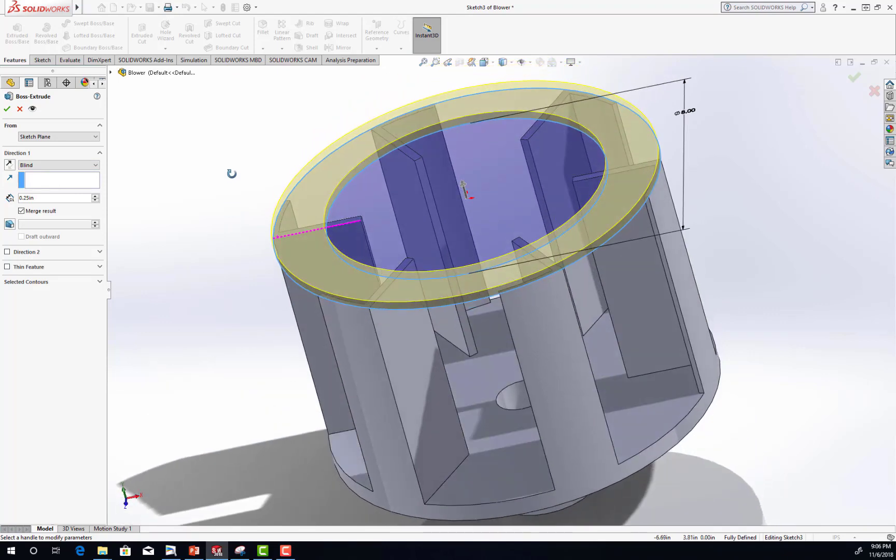
{"action": "left_click", "coordinate": [7, 109]}
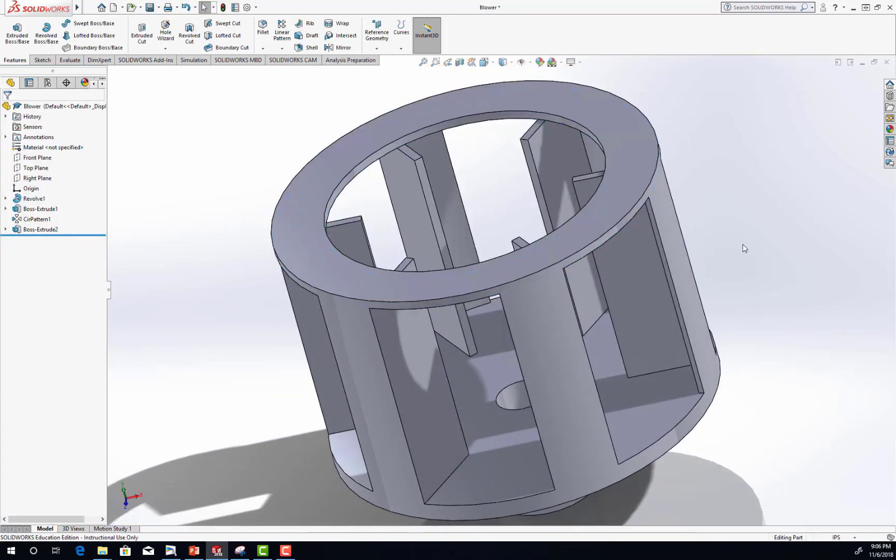
{"action": "mouse_move", "coordinate": [745, 248]}
{"action": "middle_mouse_down"}
{"action": "mouse_move", "coordinate": [744, 284]}
{"action": "mouse_move", "coordinate": [739, 238]}
{"action": "middle_mouse_up"}
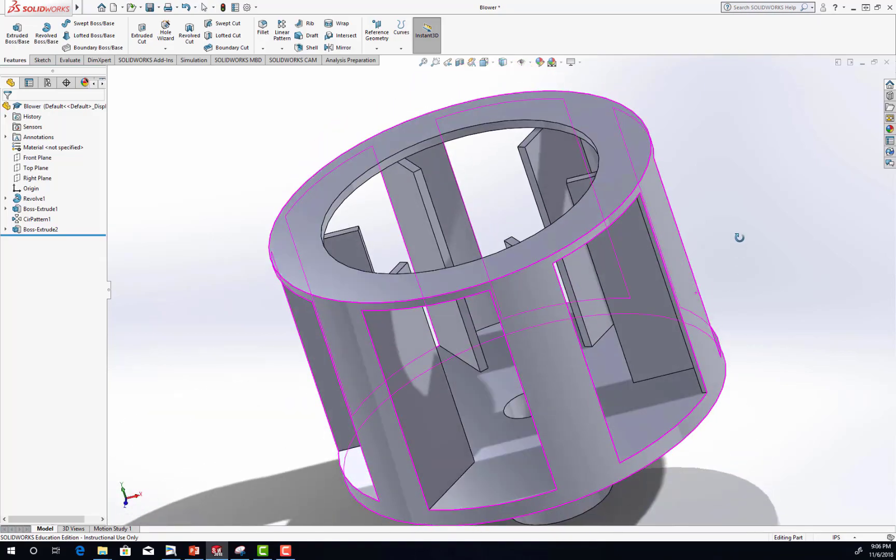
- In PowerPoint, page from the Figure 98 drawing to slide 35 and compare the blower shown there with the model
{"action": "left_click", "coordinate": [194, 551]}
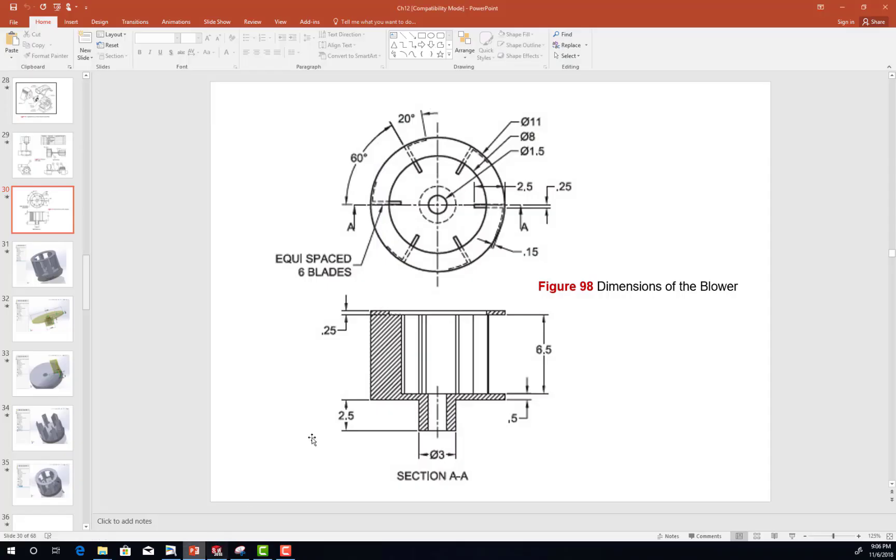
{"action": "scroll", "coordinate": [517, 342], "scroll_direction": "down", "scroll_amount": 3}
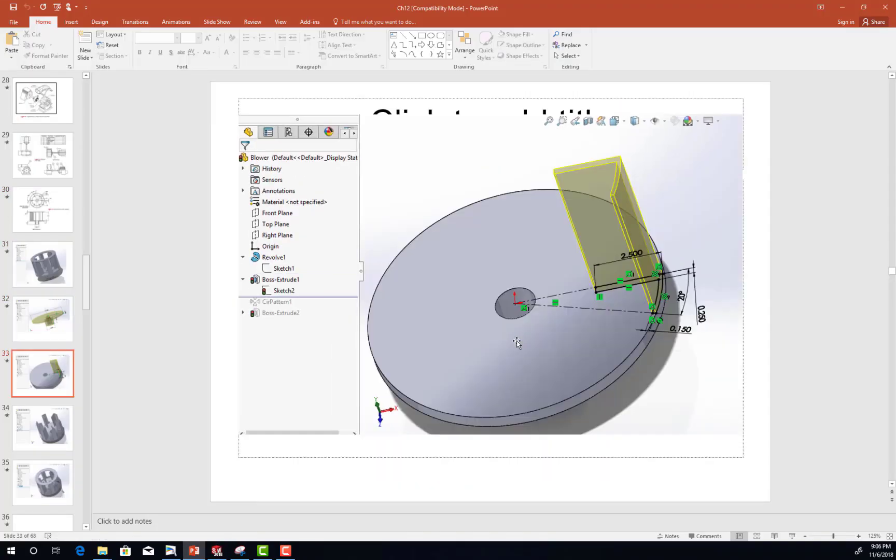
{"action": "scroll", "coordinate": [517, 342], "scroll_direction": "down", "scroll_amount": 2}
{"action": "scroll", "coordinate": [517, 343], "scroll_direction": "down", "scroll_amount": 1}
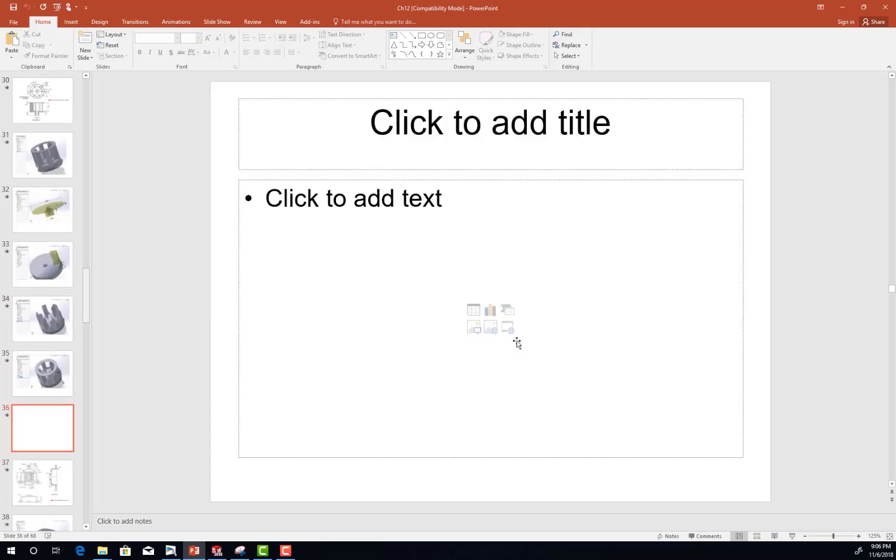
{"action": "scroll", "coordinate": [517, 342], "scroll_direction": "up", "scroll_amount": 1}
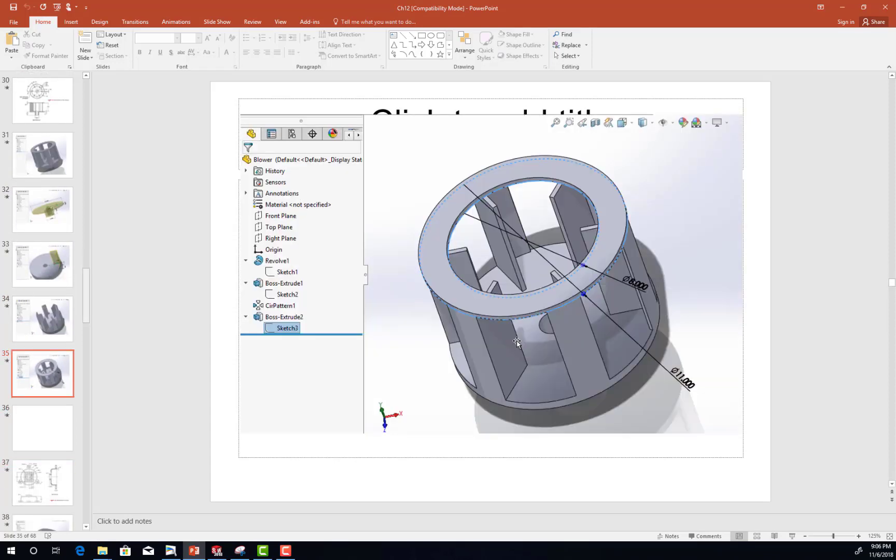
- Return to SOLIDWORKS, inspect the finished blower from the side including its hub, and save the part
{"action": "left_click", "coordinate": [842, 12]}
{"action": "scroll", "coordinate": [651, 384], "scroll_direction": "up", "scroll_amount": 2}
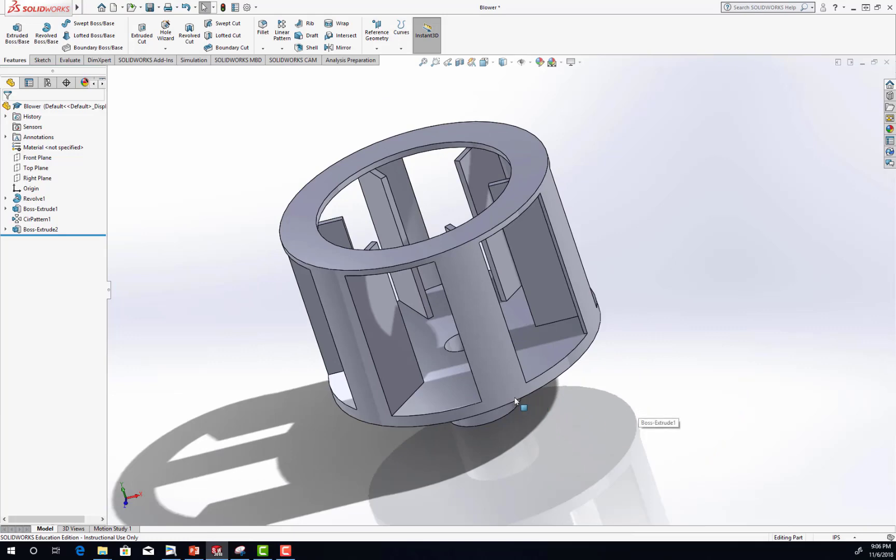
{"action": "middle_click_drag", "start_coordinate": [514, 397], "coordinate": [700, 348]}
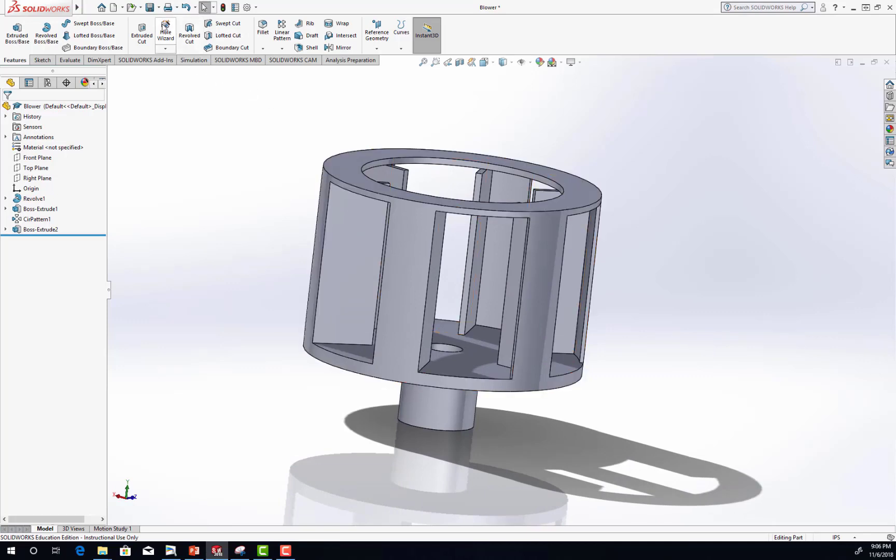
{"action": "left_click", "coordinate": [151, 8]}
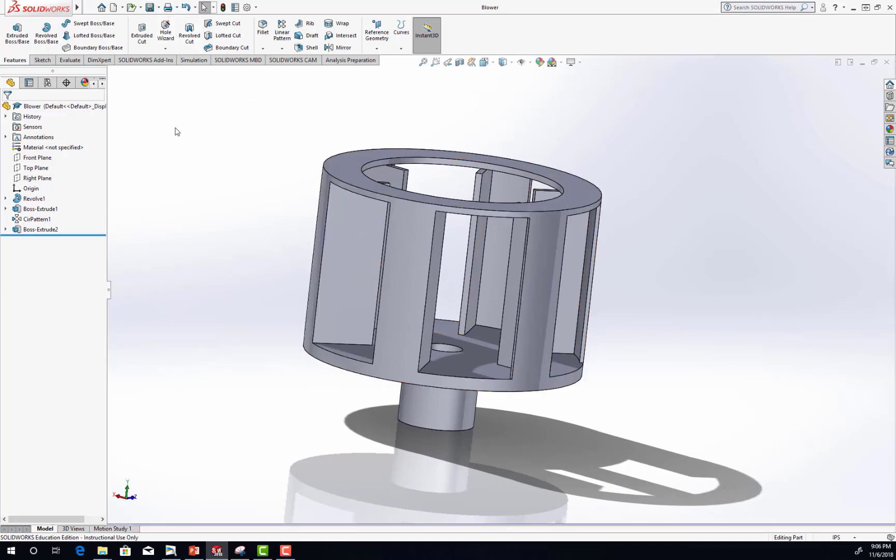